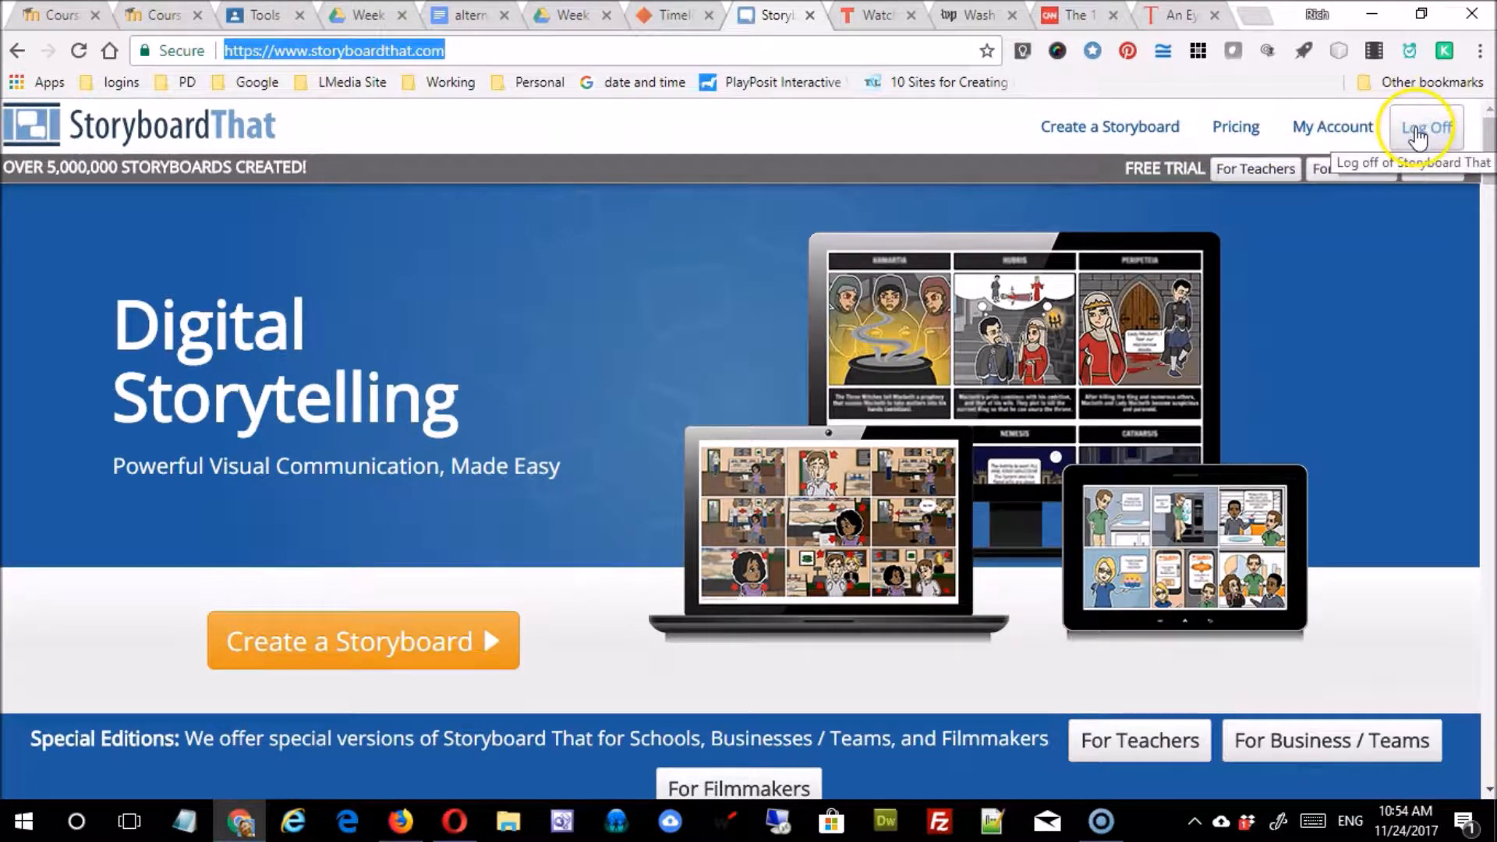
- Start a new storyboard from the Storyboard That home page
scroll(418, 357, down, 4)
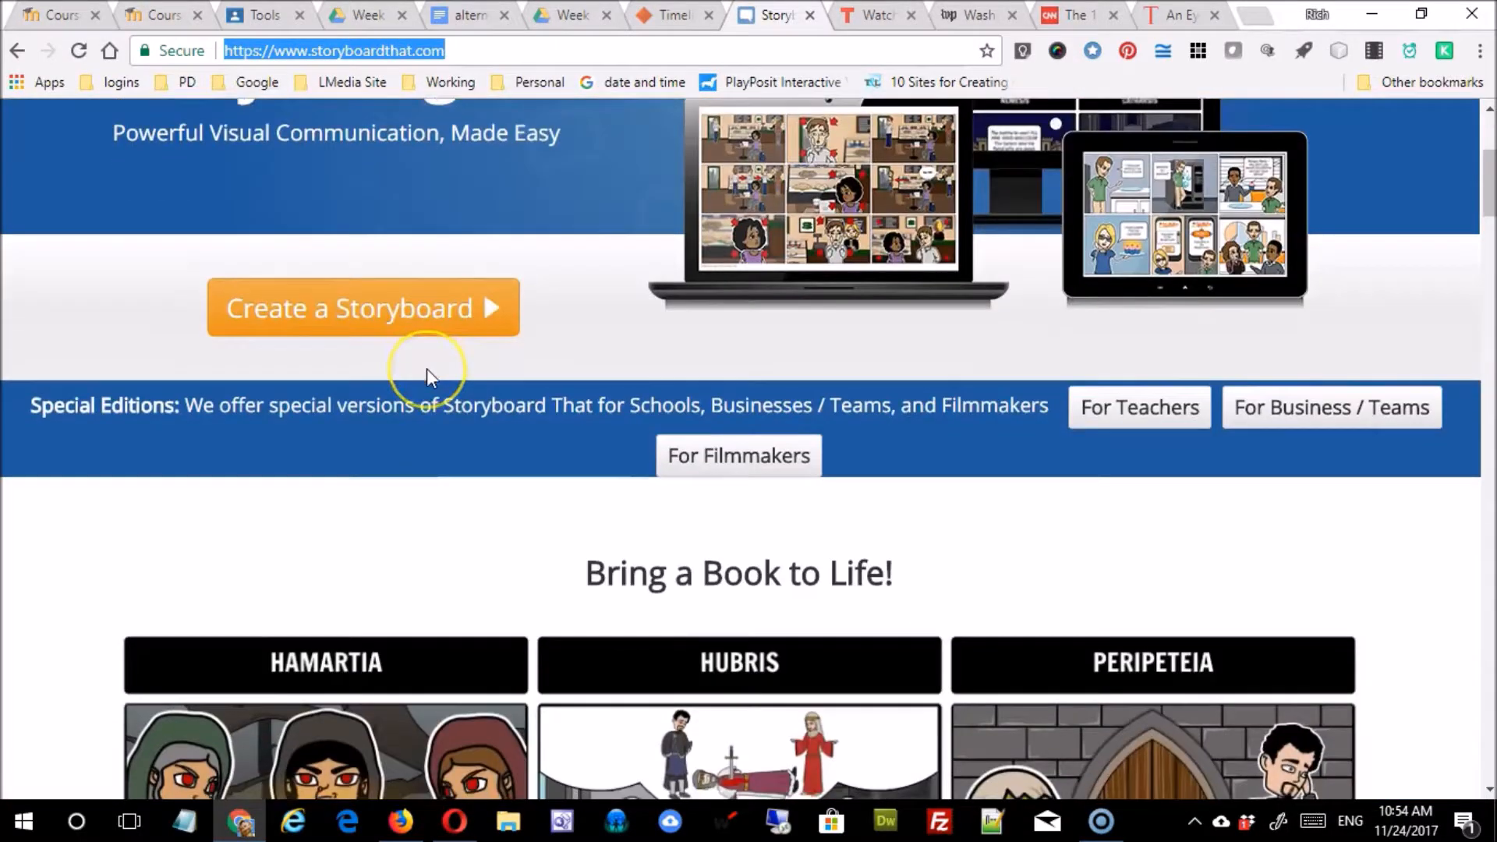
scroll(427, 368, down, 4)
scroll(432, 367, down, 3)
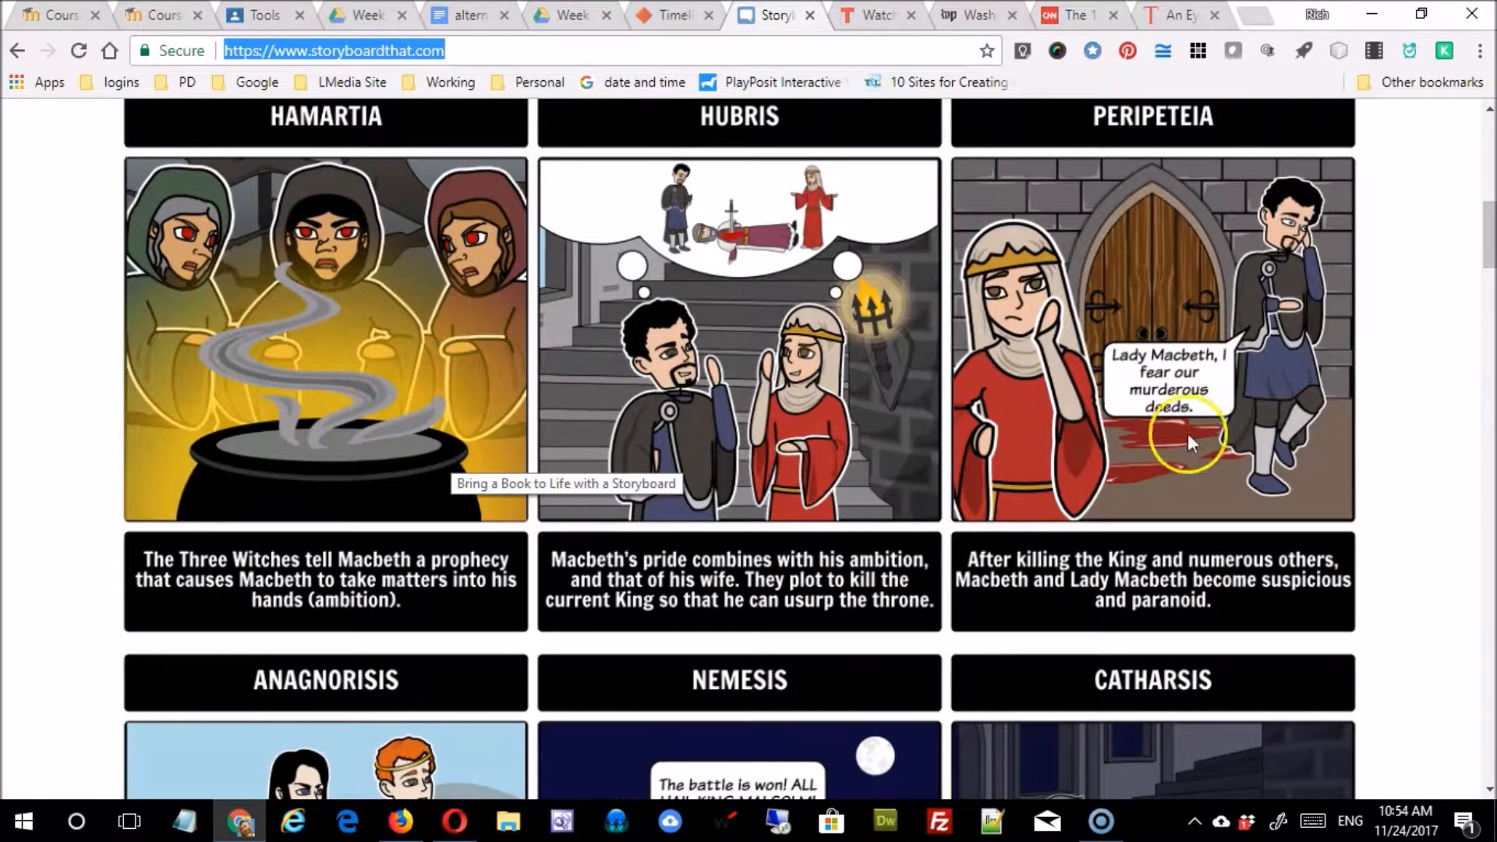
scroll(992, 627, down, 10)
scroll(990, 643, down, 4)
scroll(989, 630, up, 20)
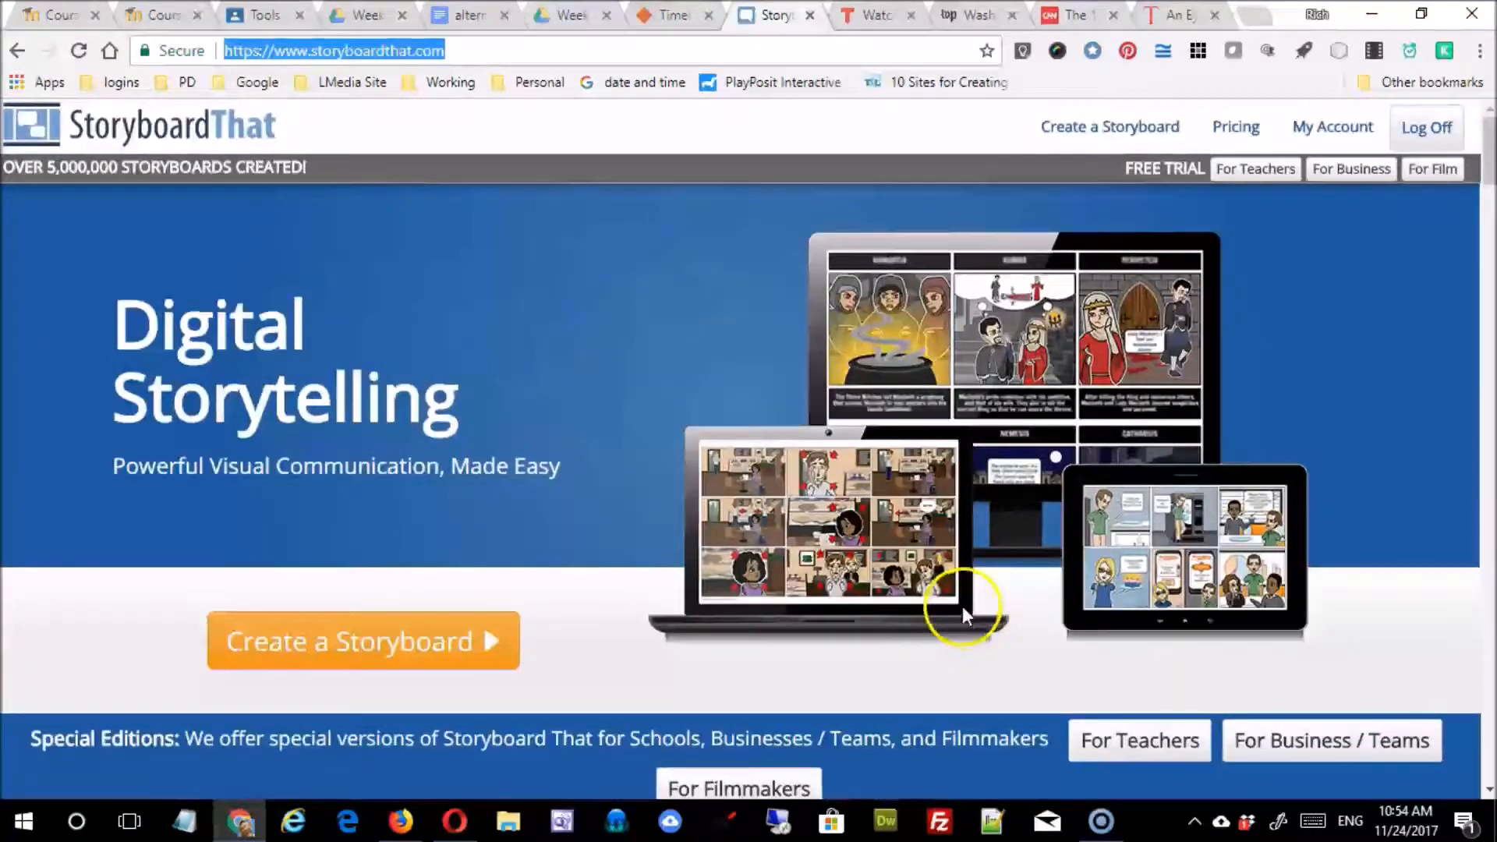
click(349, 654)
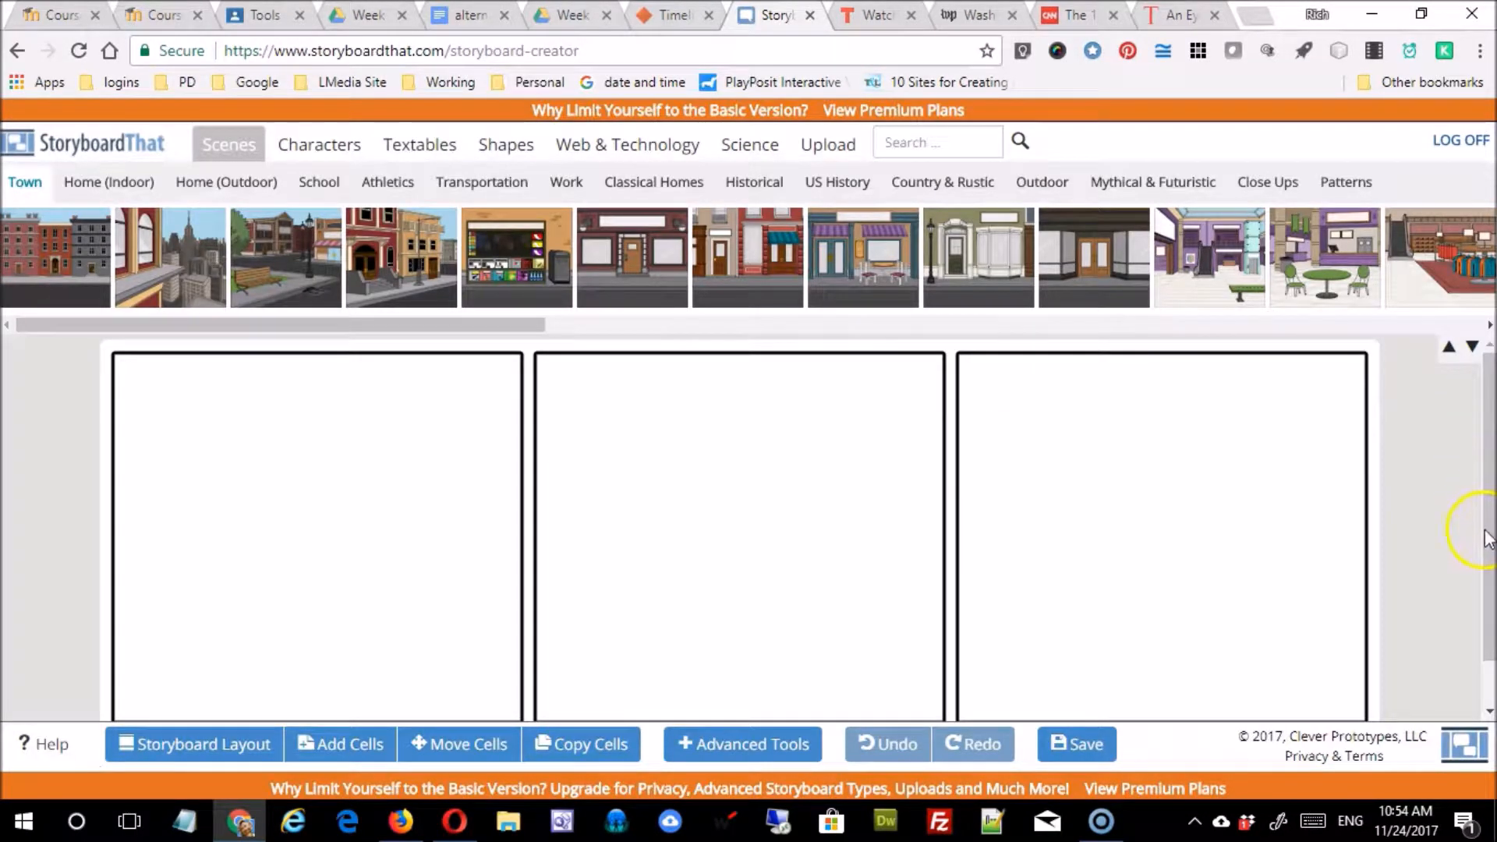
- Change the storyboard's cell grid to 3 x 2 and update the storyboard
scroll(1487, 456, down, 1)
scroll(1484, 376, up, 1)
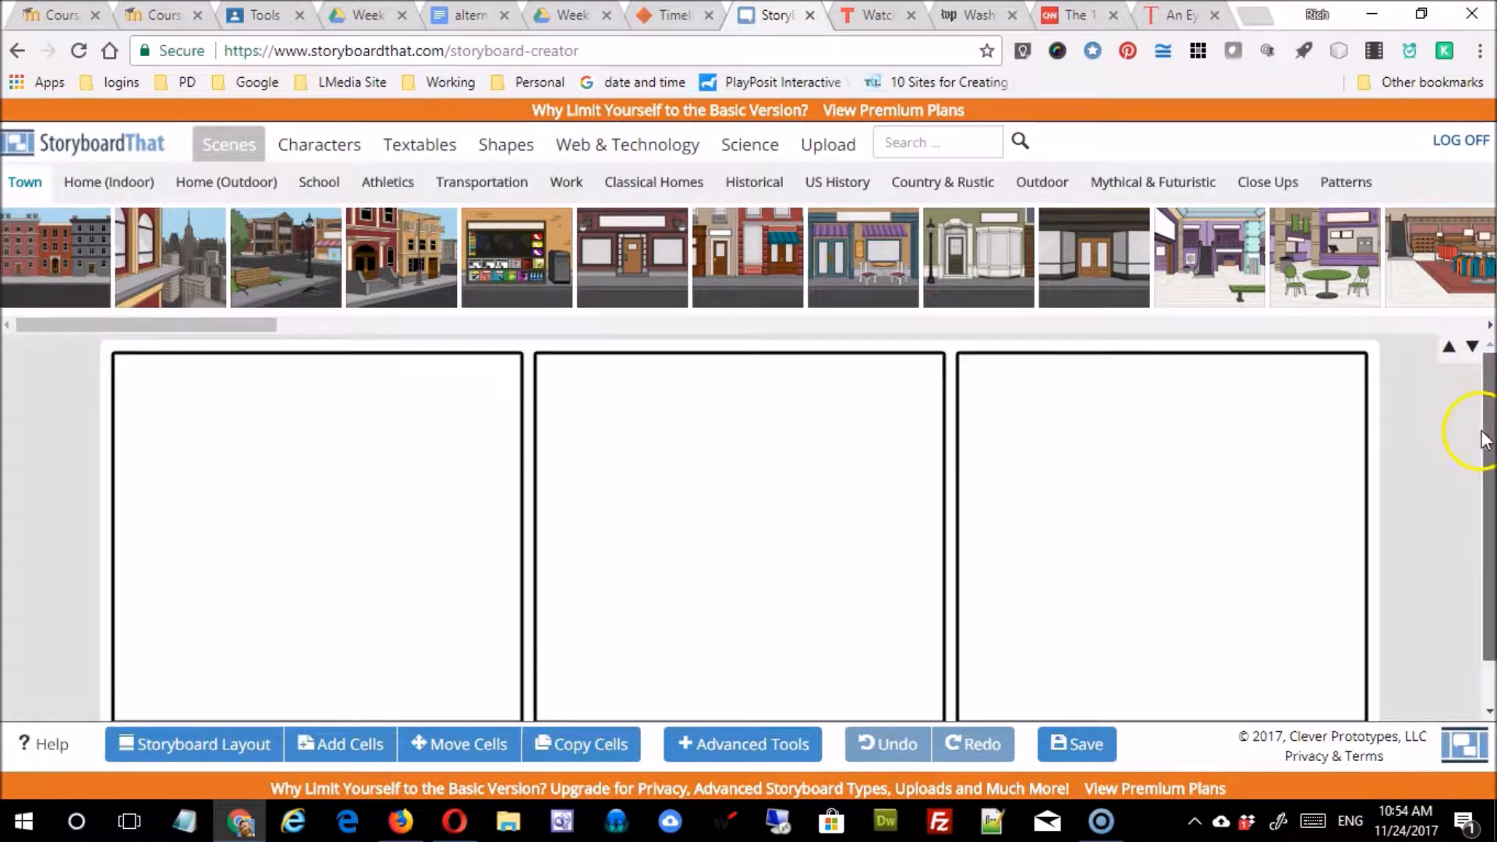
click(363, 745)
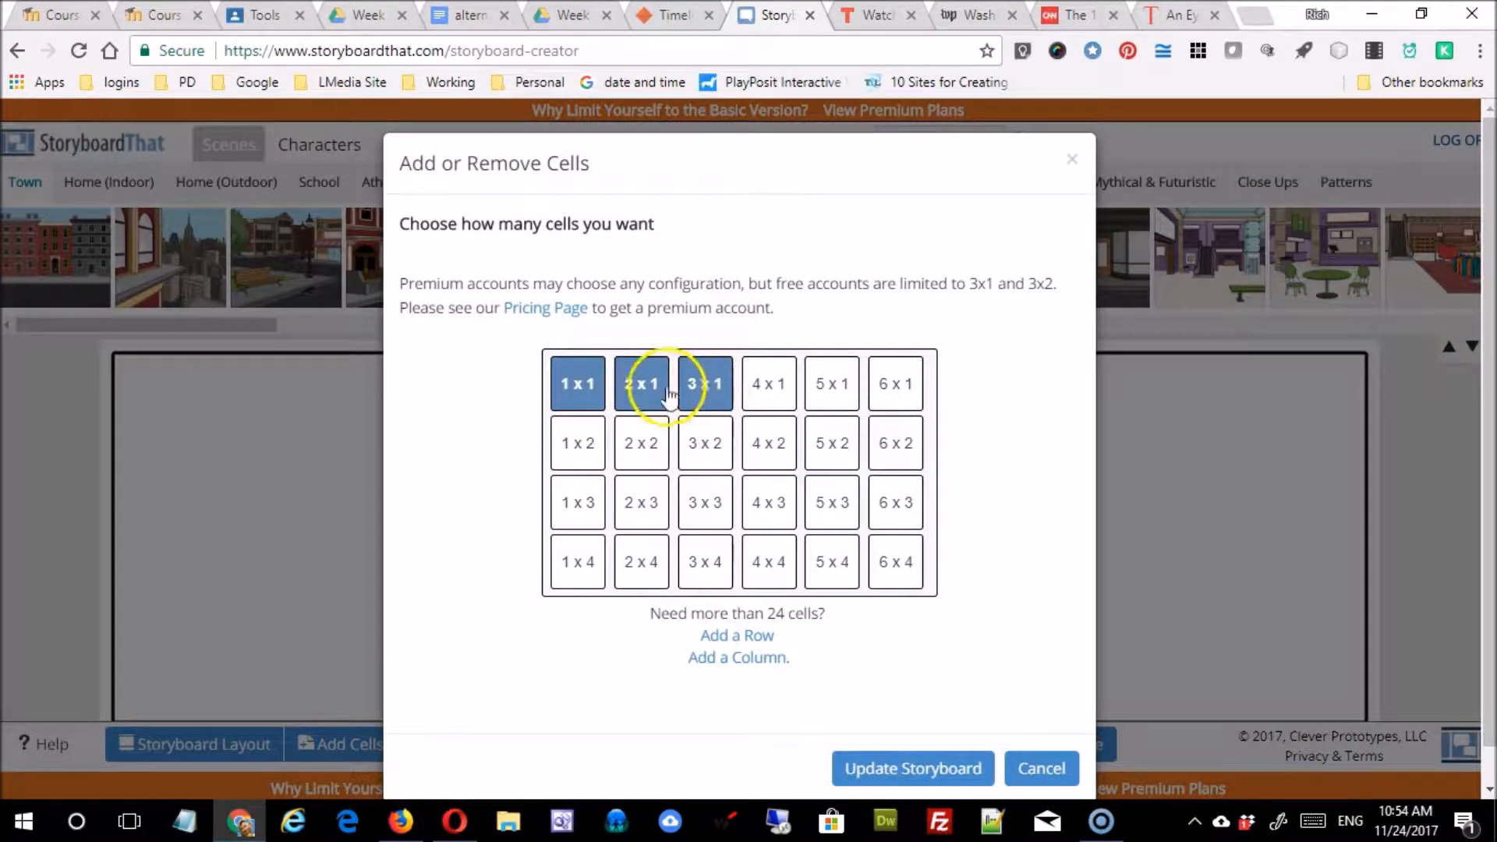
click(700, 440)
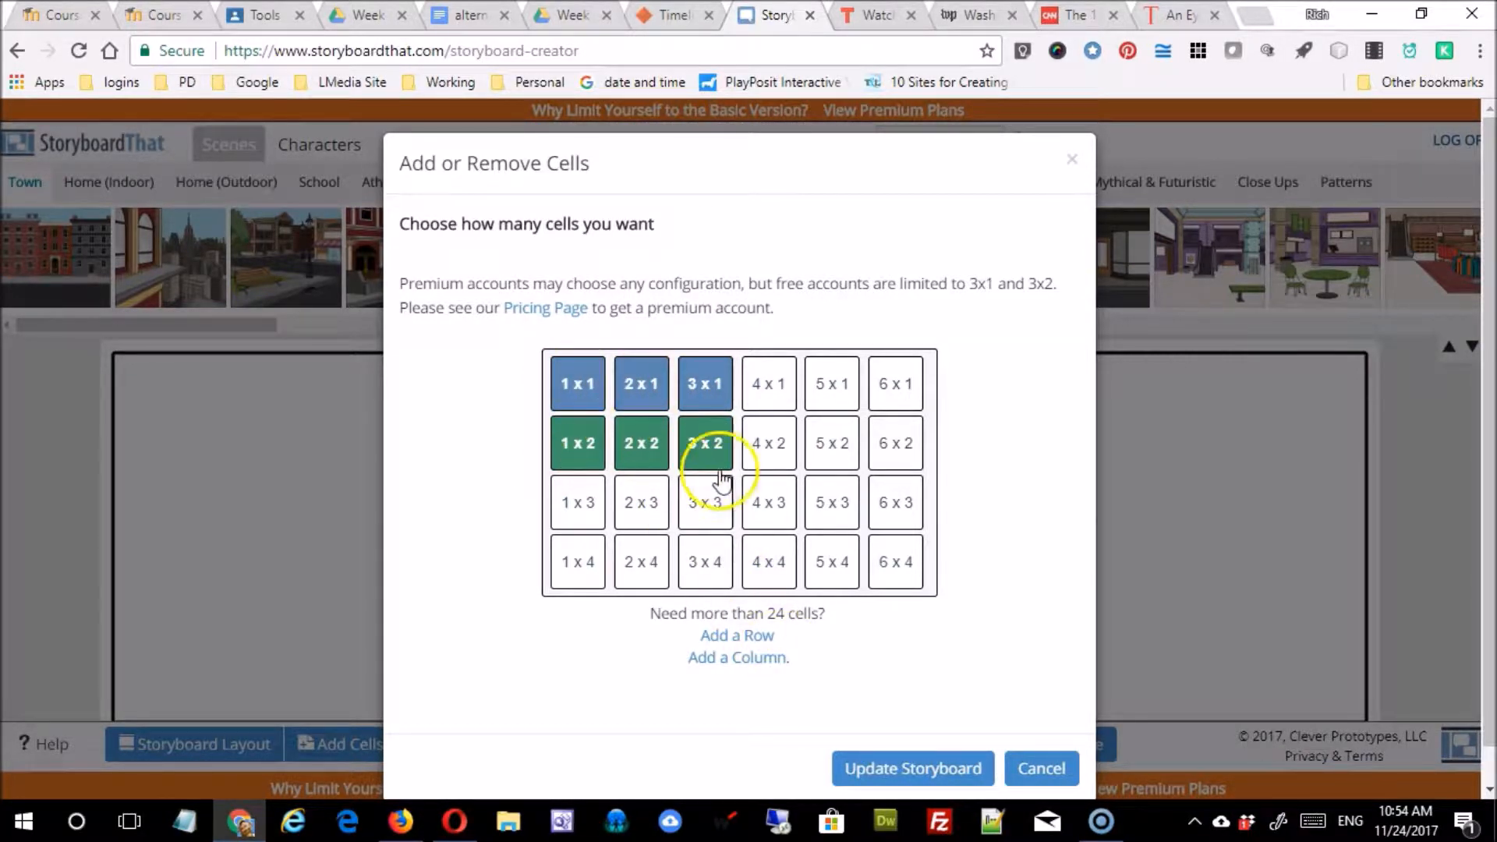
click(906, 772)
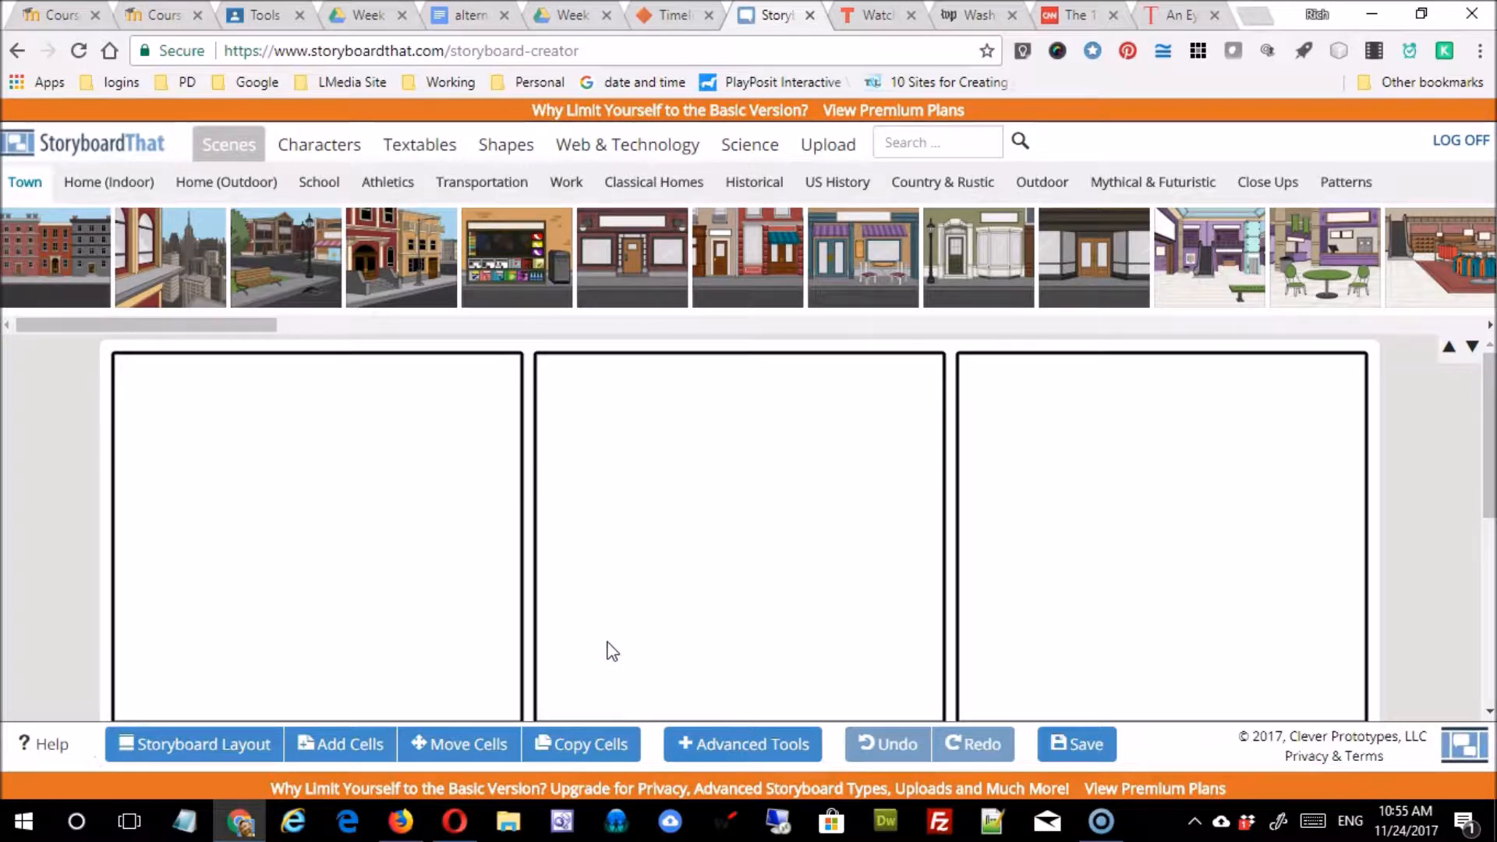
scroll(717, 654, down, 3)
scroll(1425, 484, up, 3)
click(596, 406)
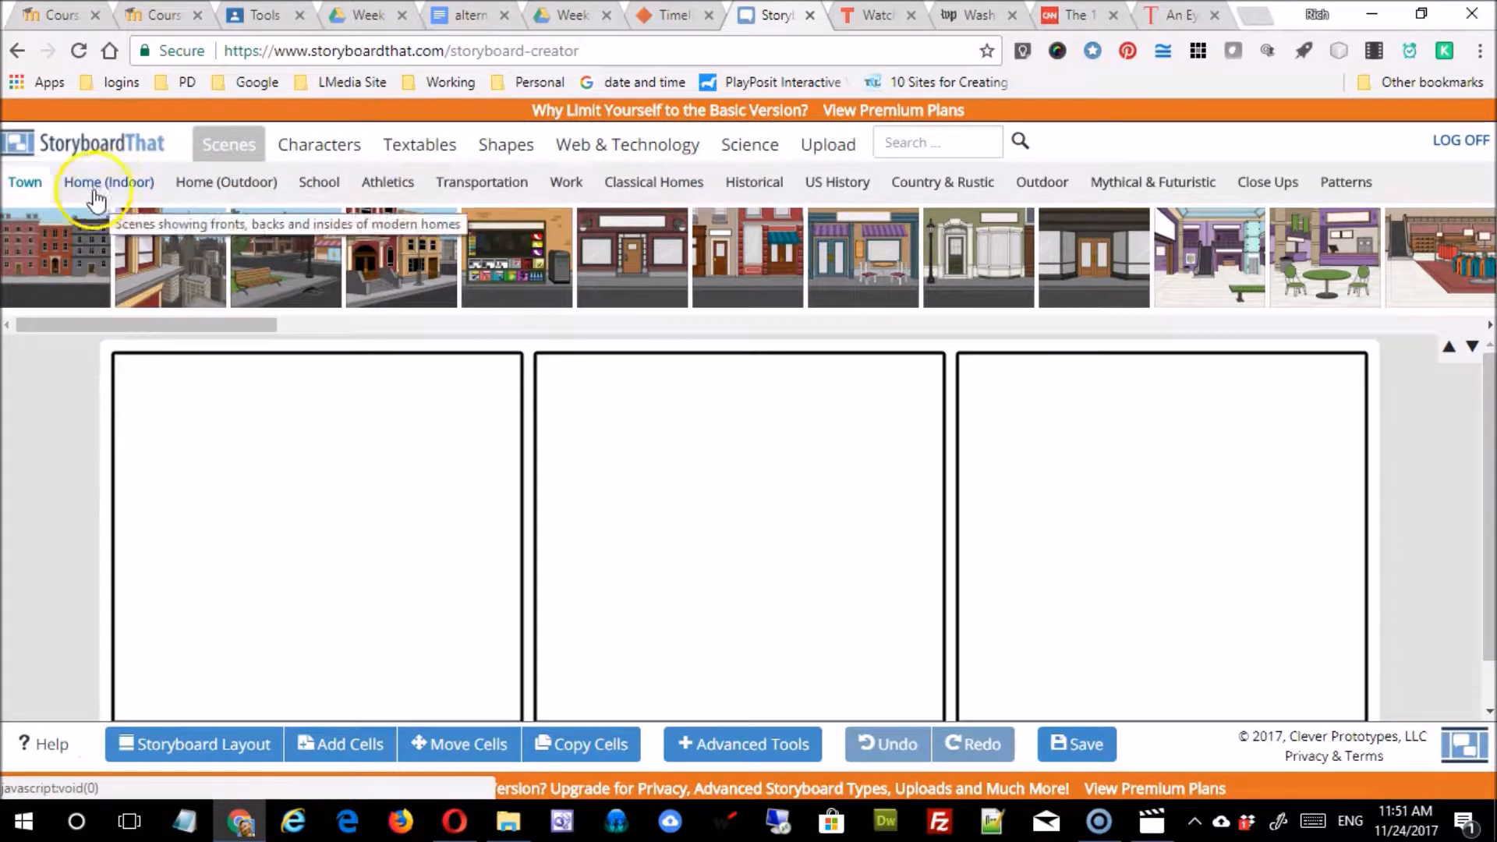
- Show the School scene backgrounds and look through them
click(236, 188)
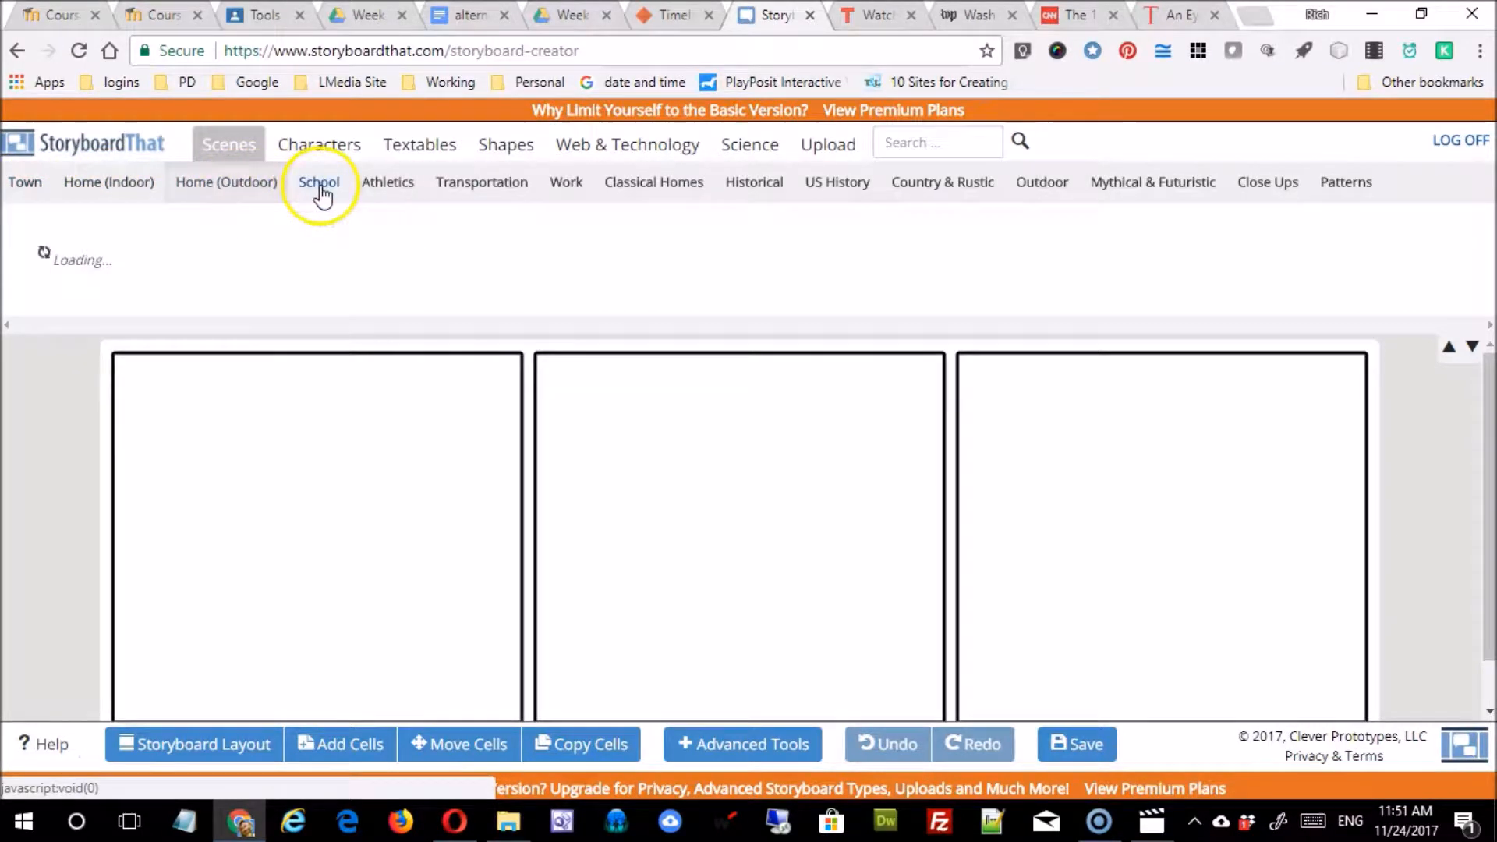
click(322, 189)
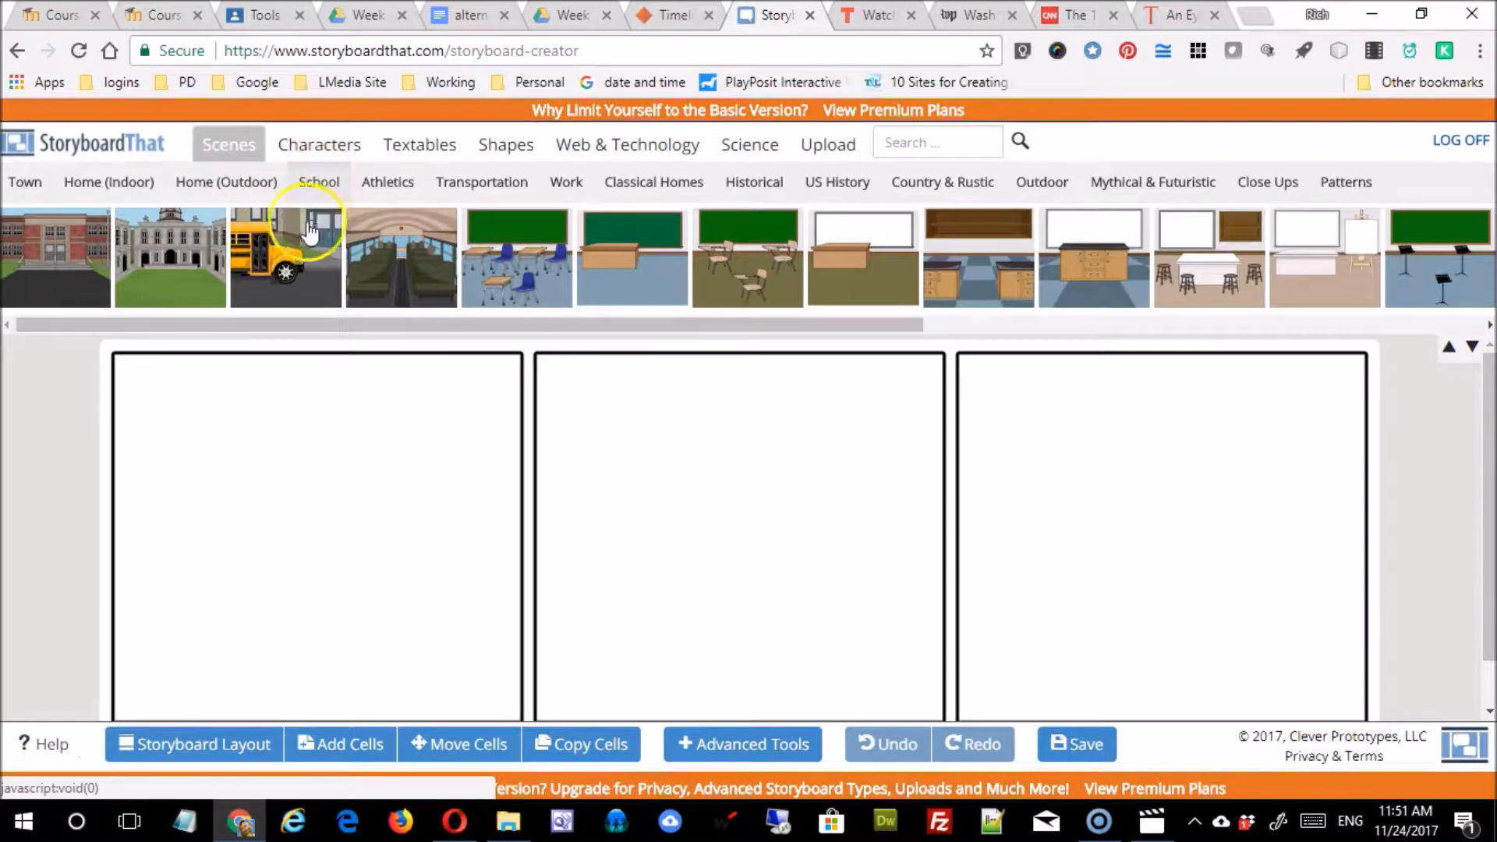
drag(619, 327, 86, 386)
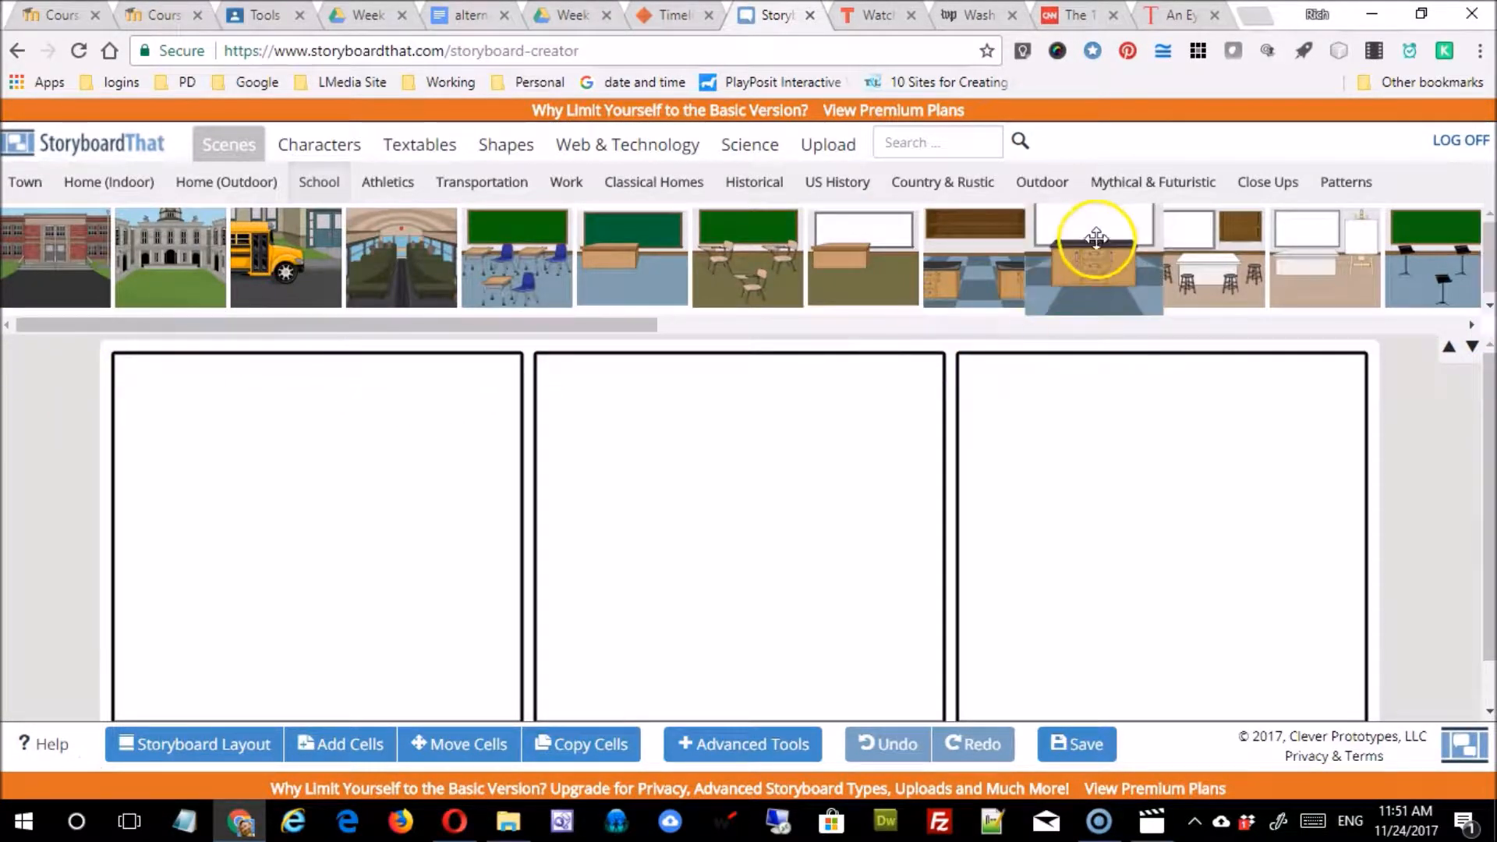
- Try the School scene with the whiteboard and single lab counter in the first cell, then delete it
drag(1098, 236, 296, 495)
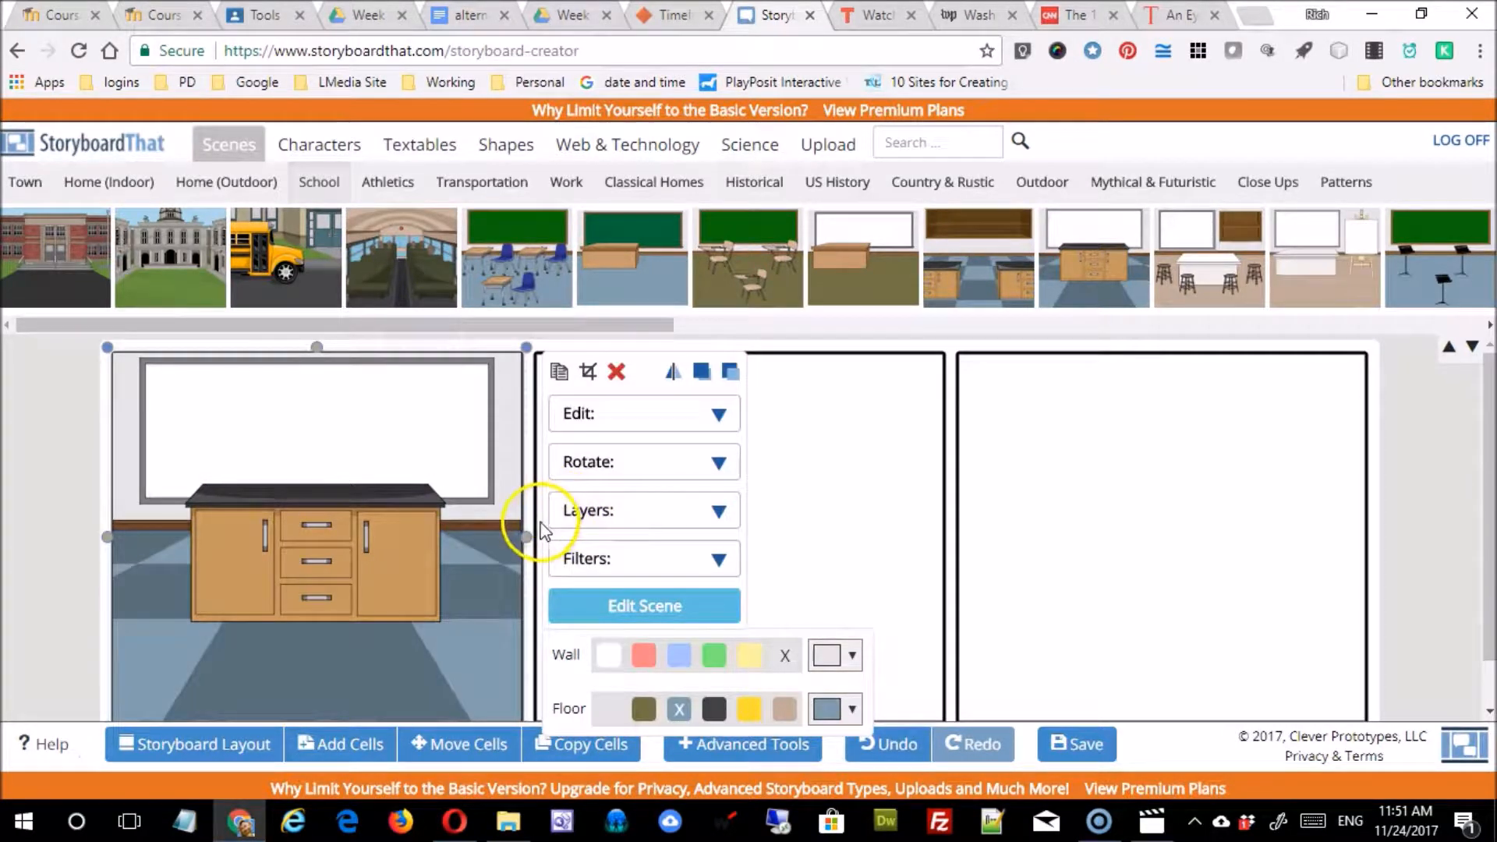
click(162, 660)
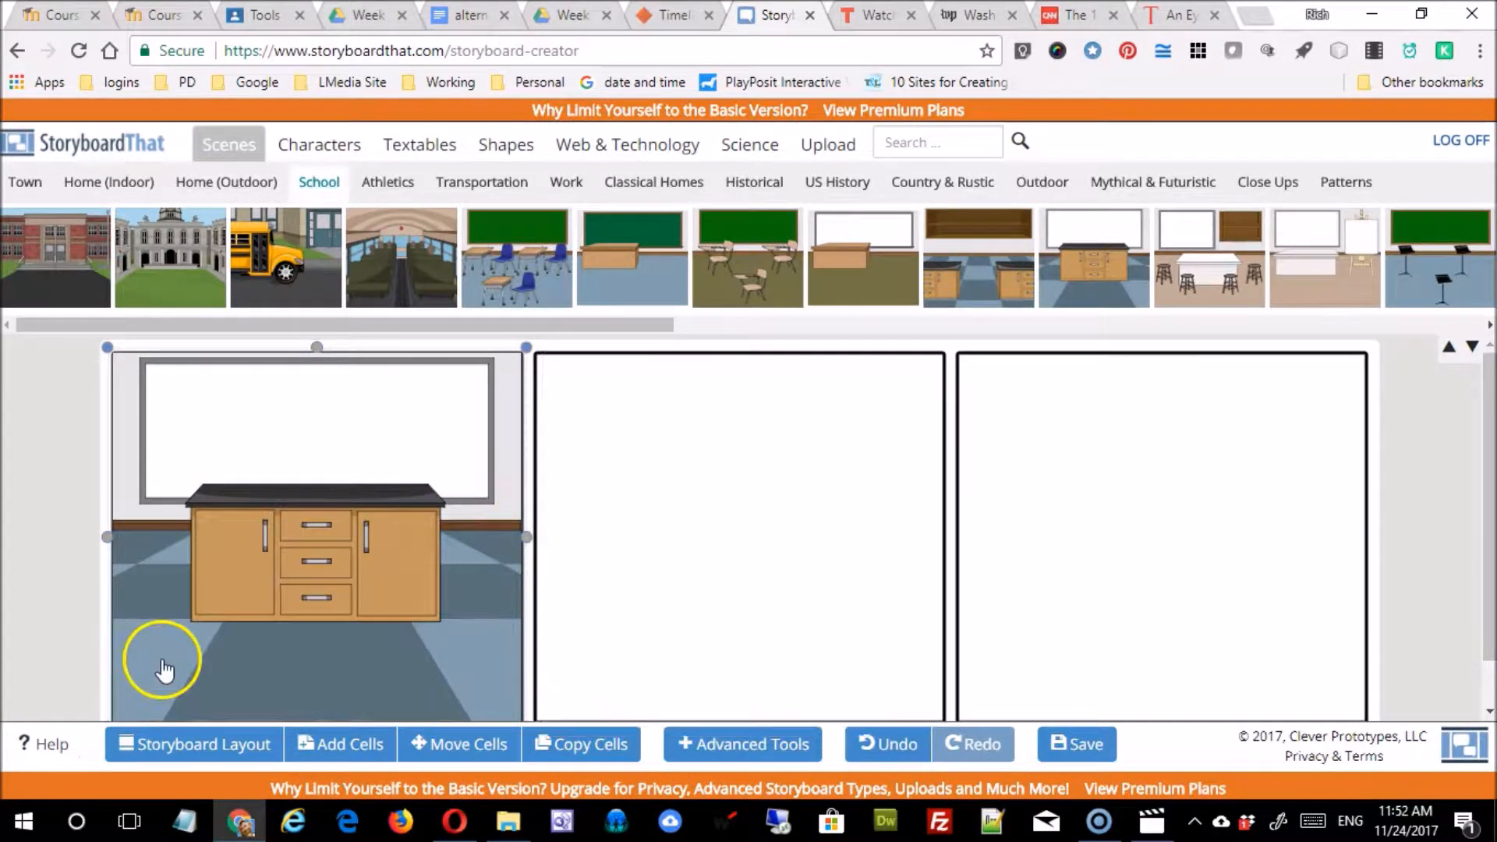
click(408, 492)
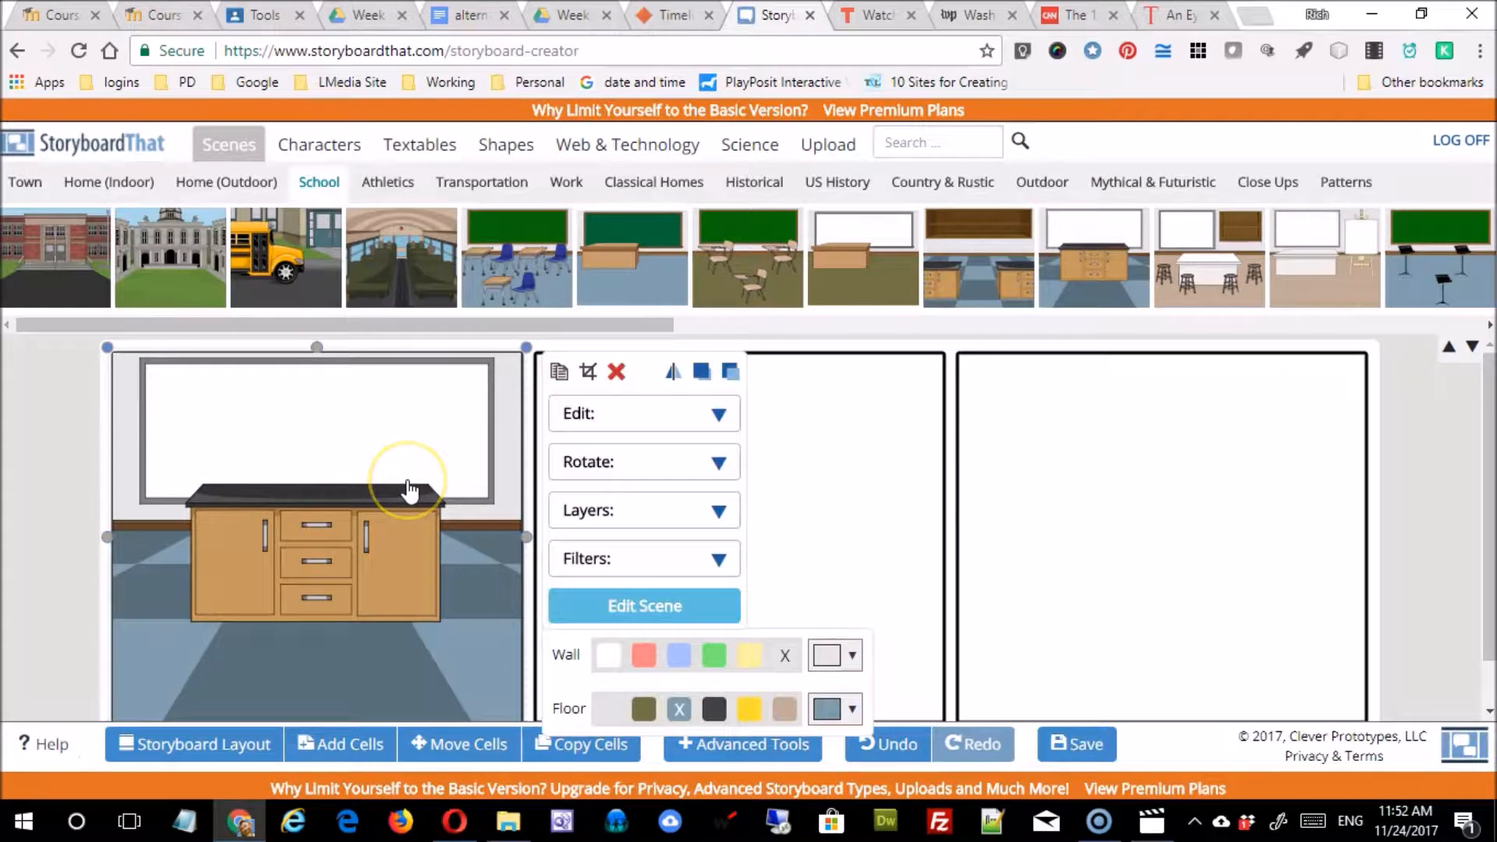
key(Delete)
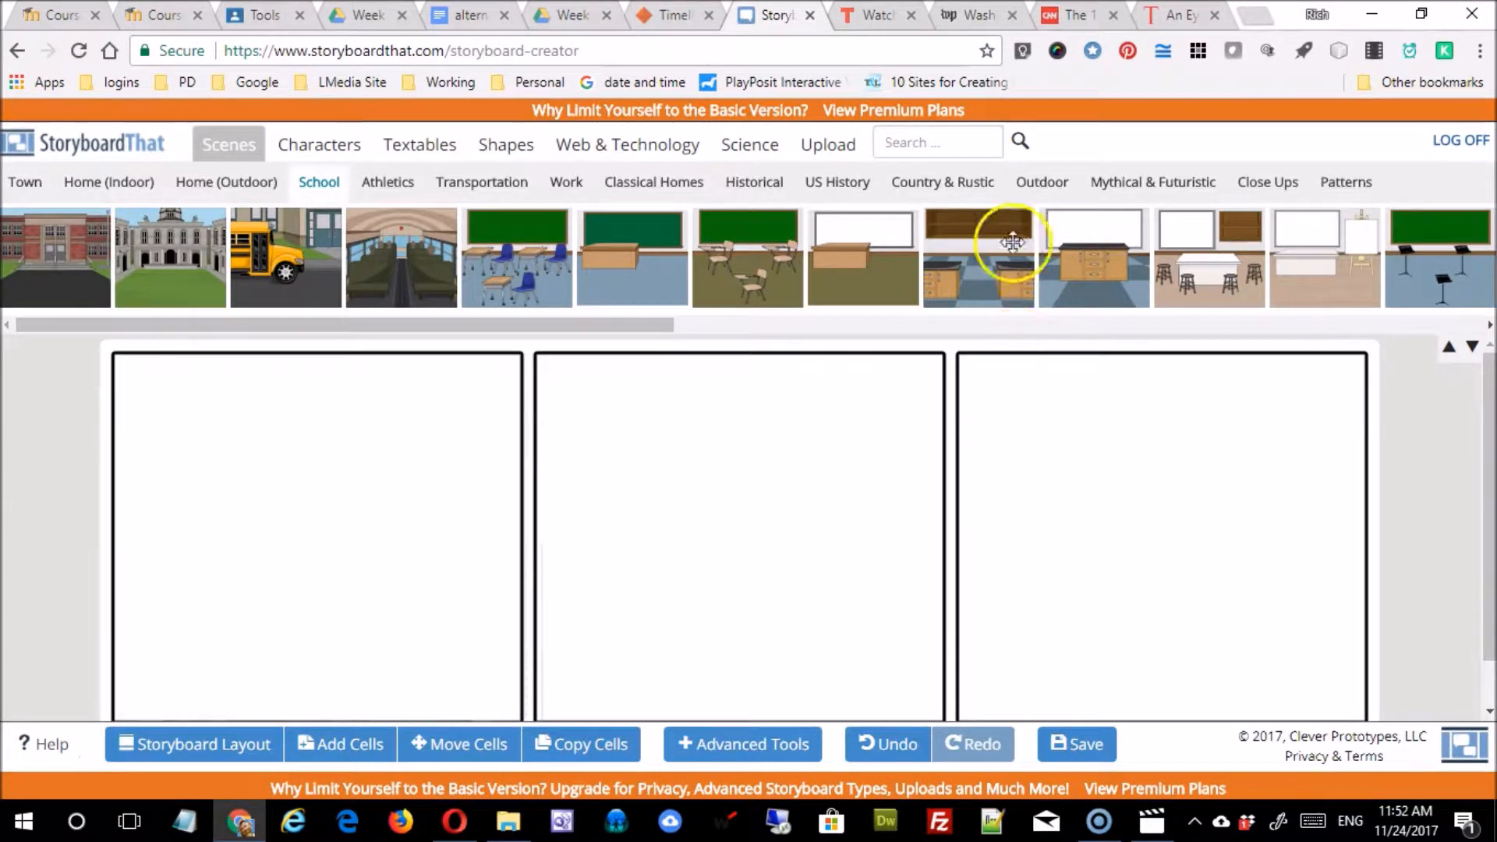
- Add the classroom scene with green chalkboard and blue chairs to the first cell and crop it to its upper-left part
drag(552, 270, 346, 530)
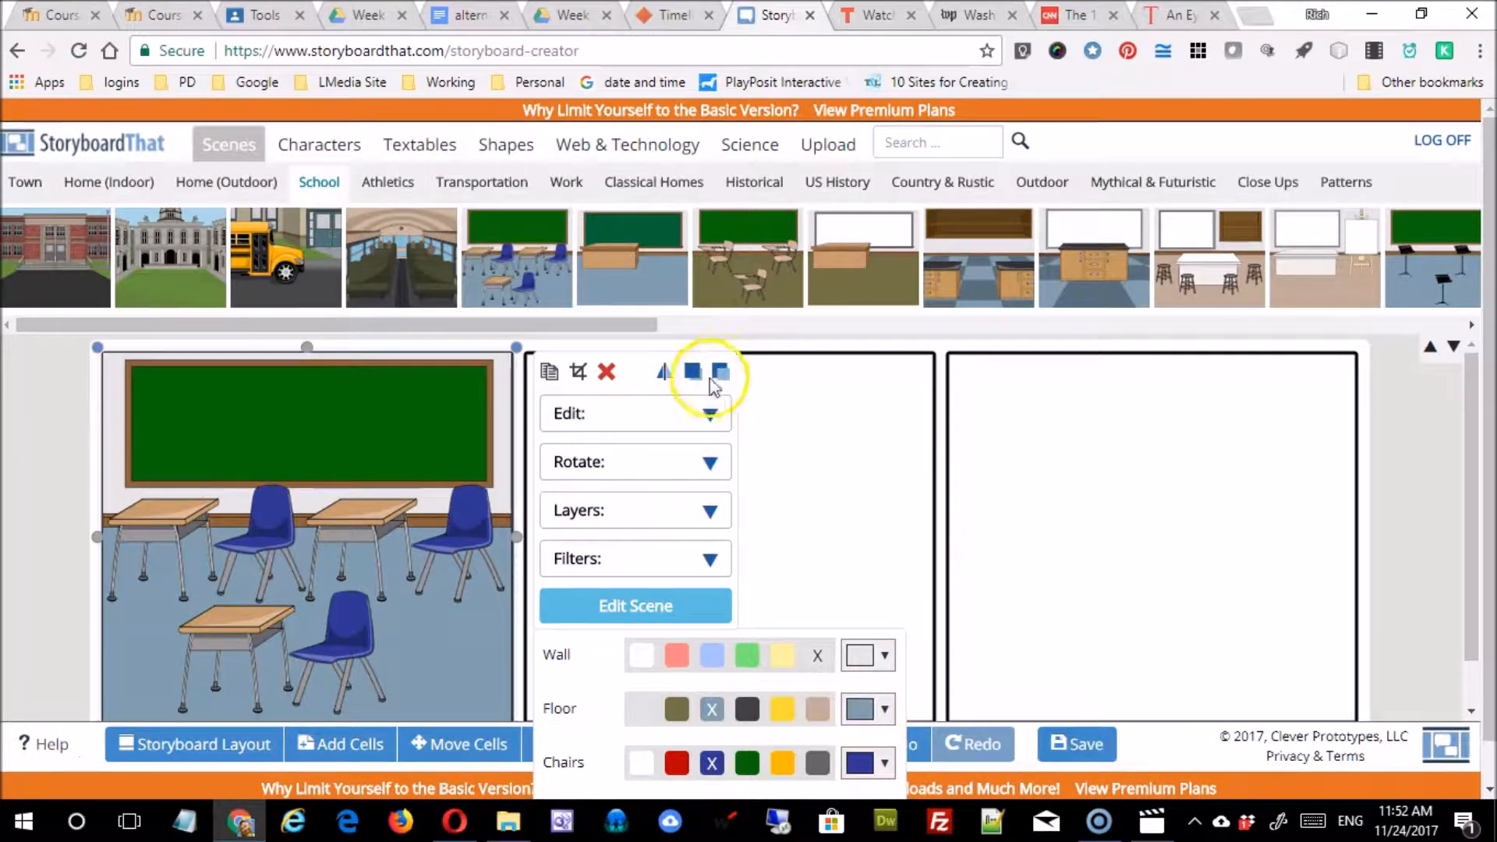
click(579, 373)
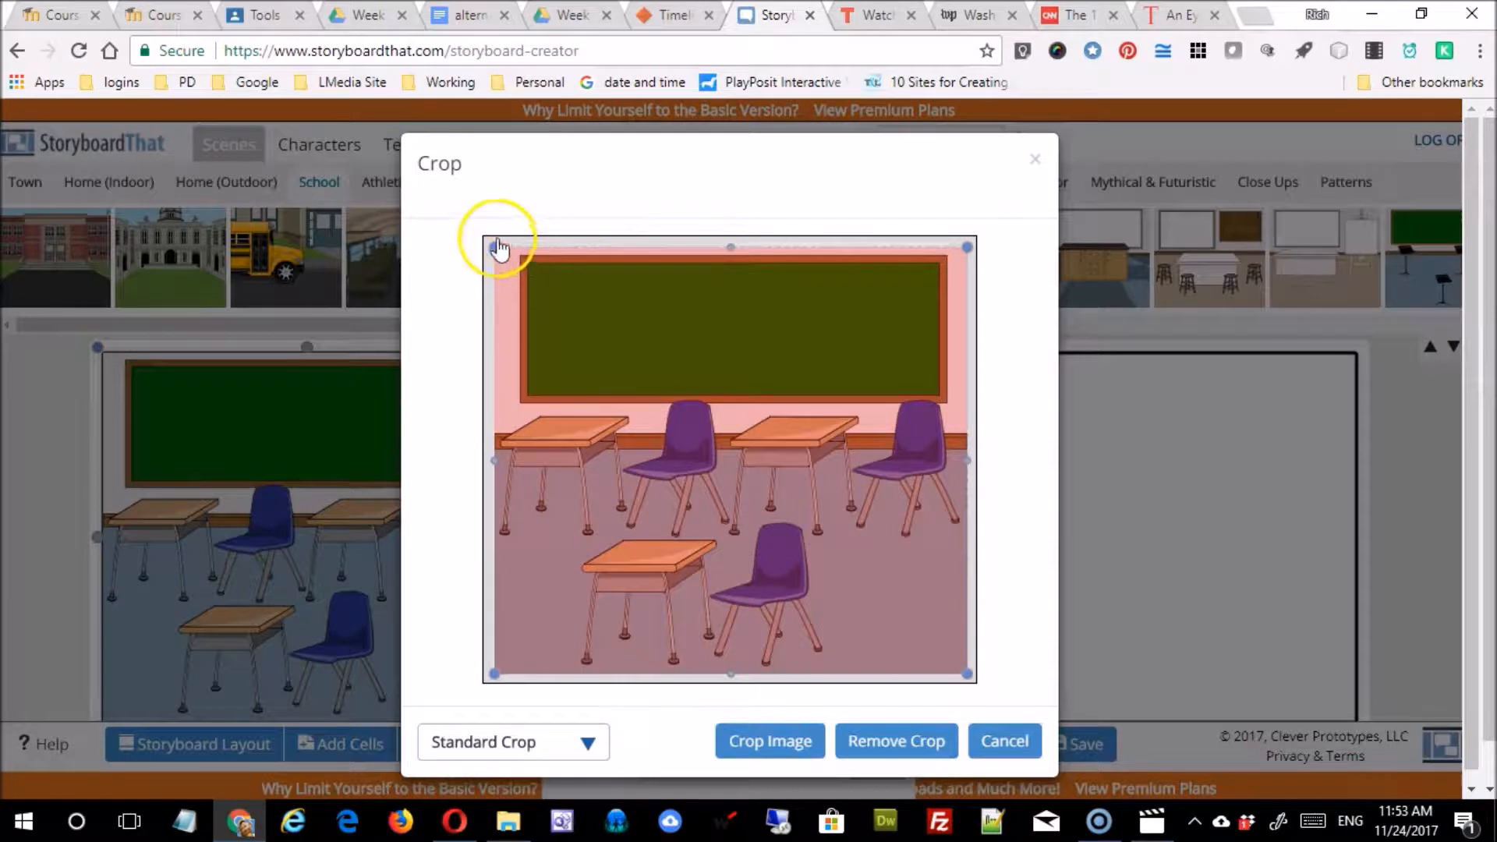
drag(491, 244, 706, 438)
drag(806, 542, 588, 424)
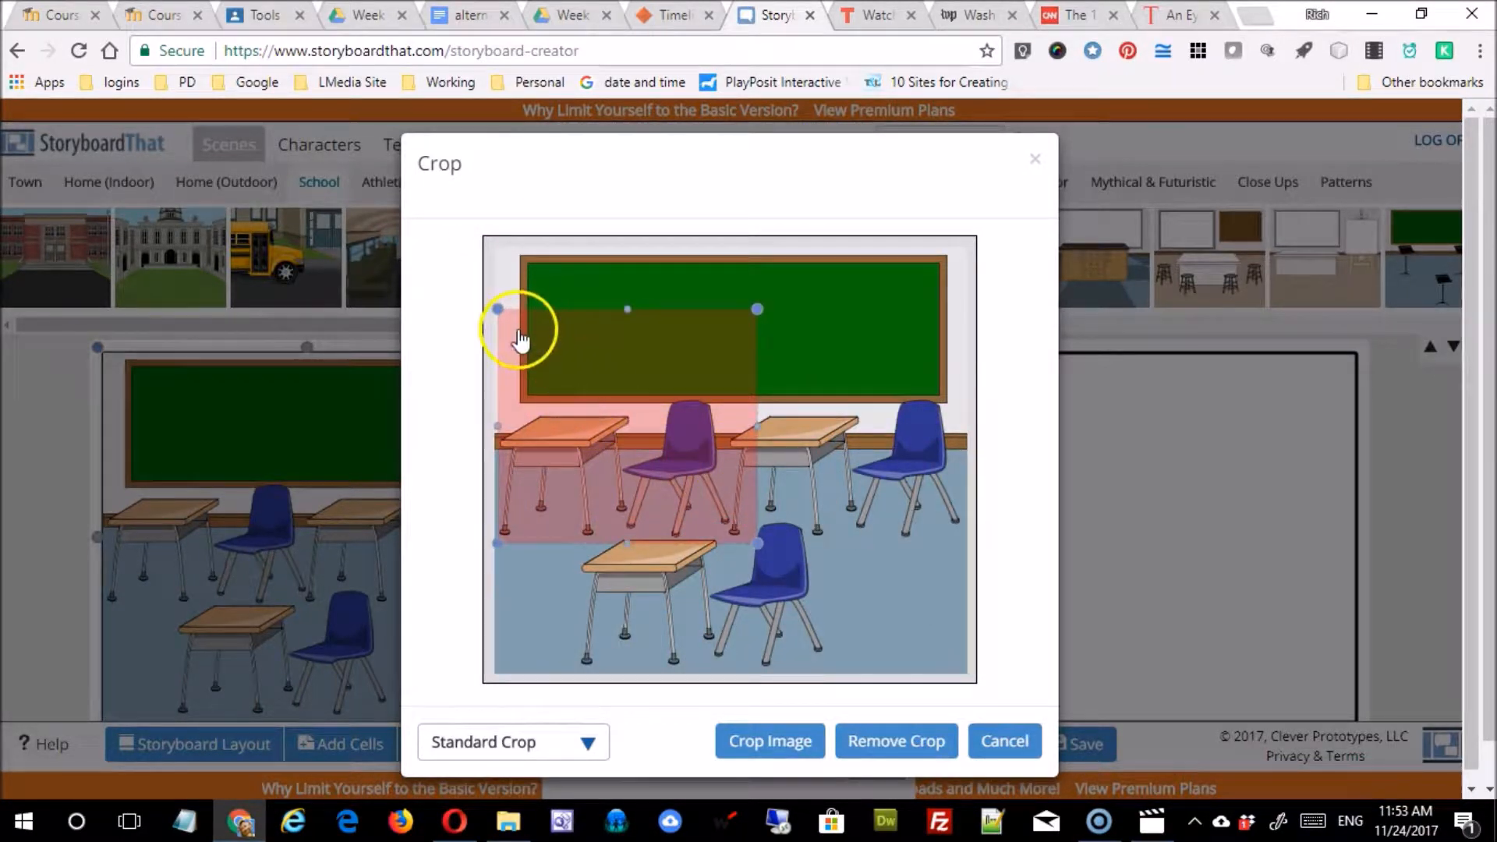
drag(499, 308, 485, 234)
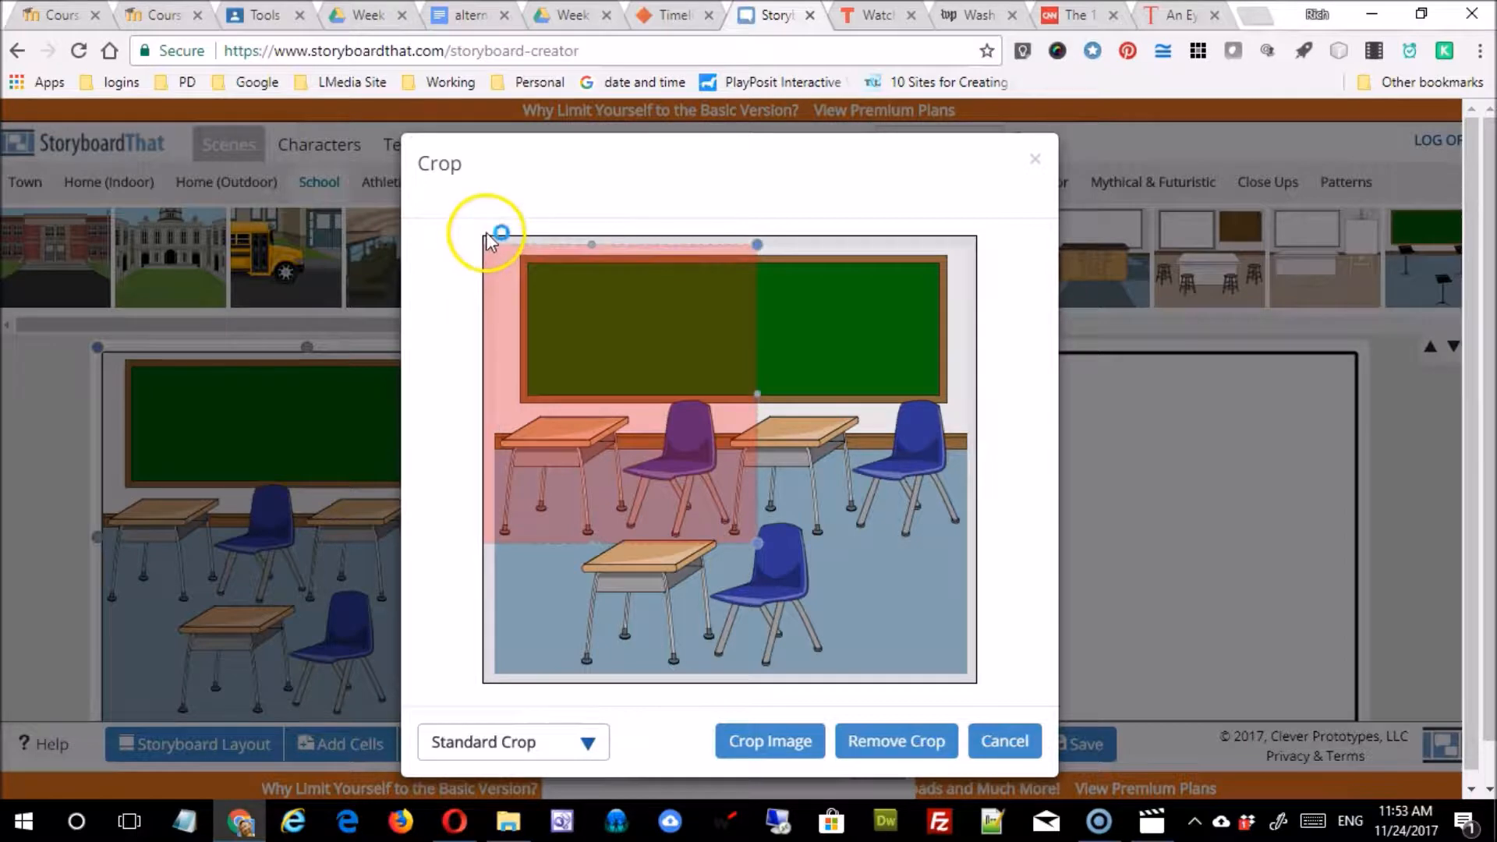
click(791, 750)
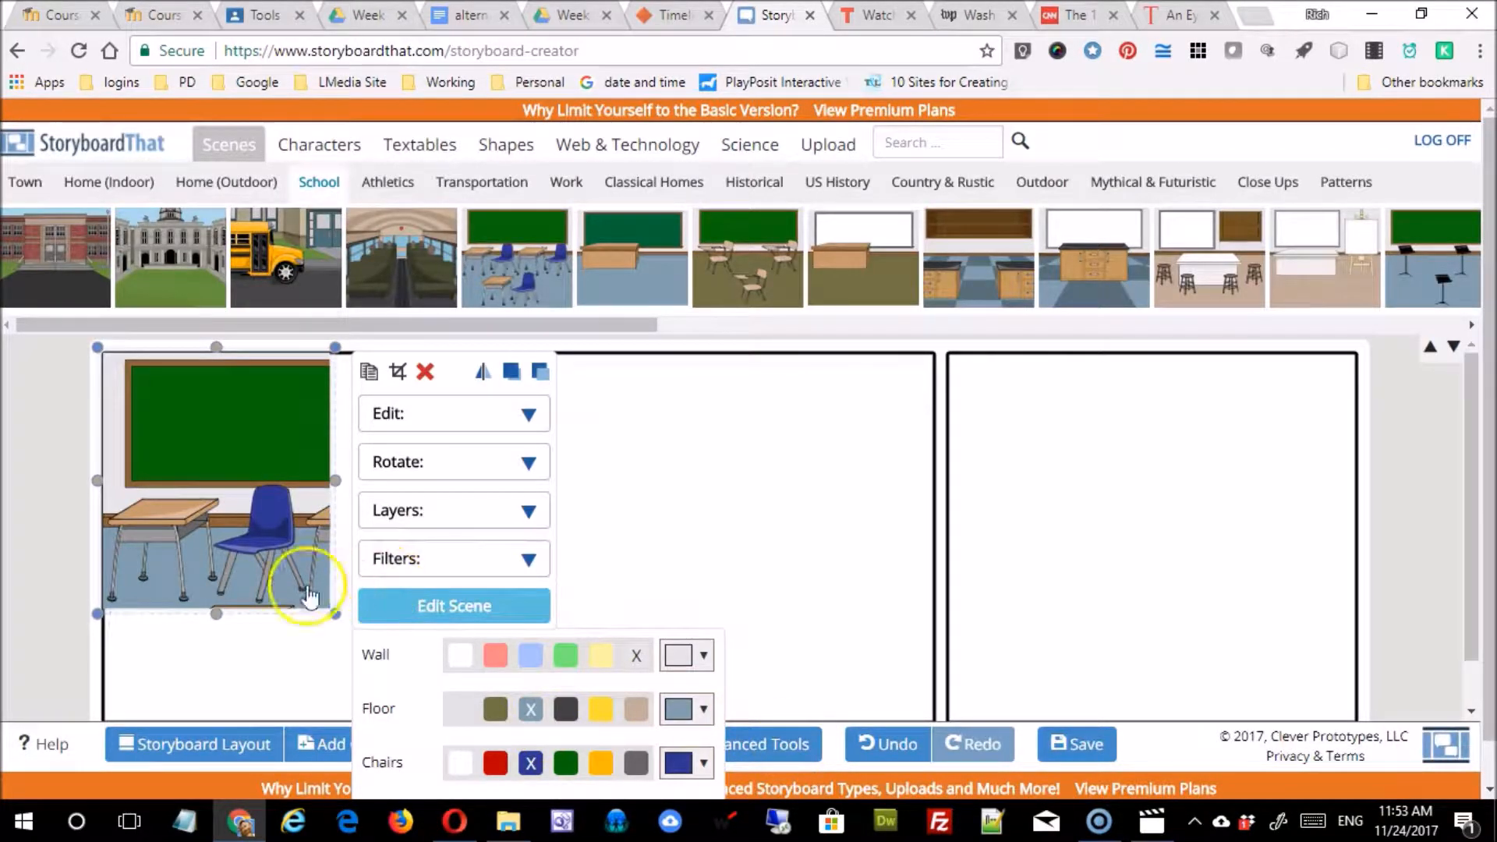
- Stretch the cropped classroom scene to fill the first cell
click(261, 514)
click(265, 507)
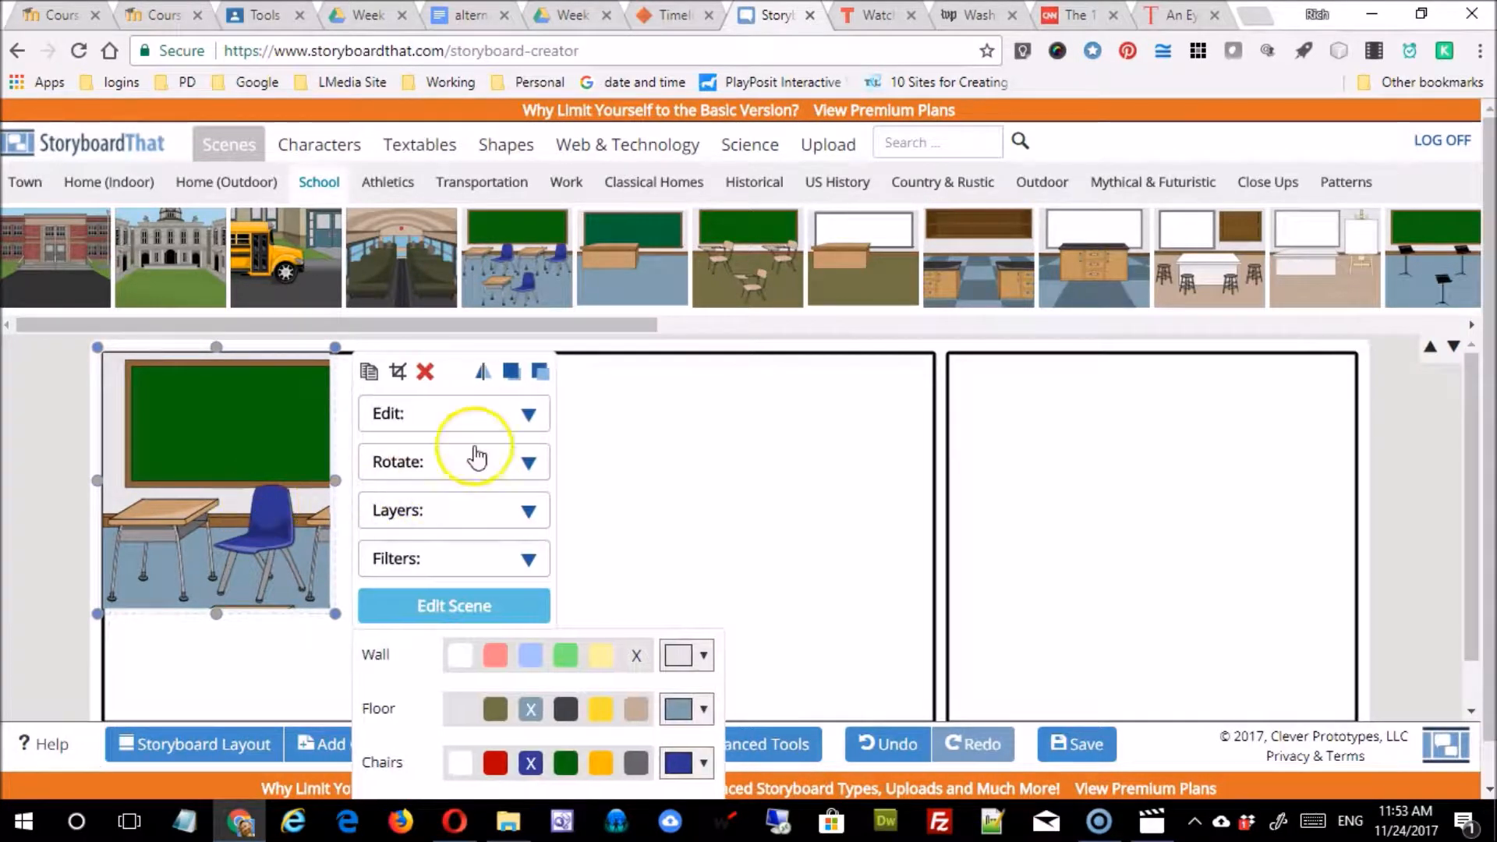
click(526, 414)
click(497, 503)
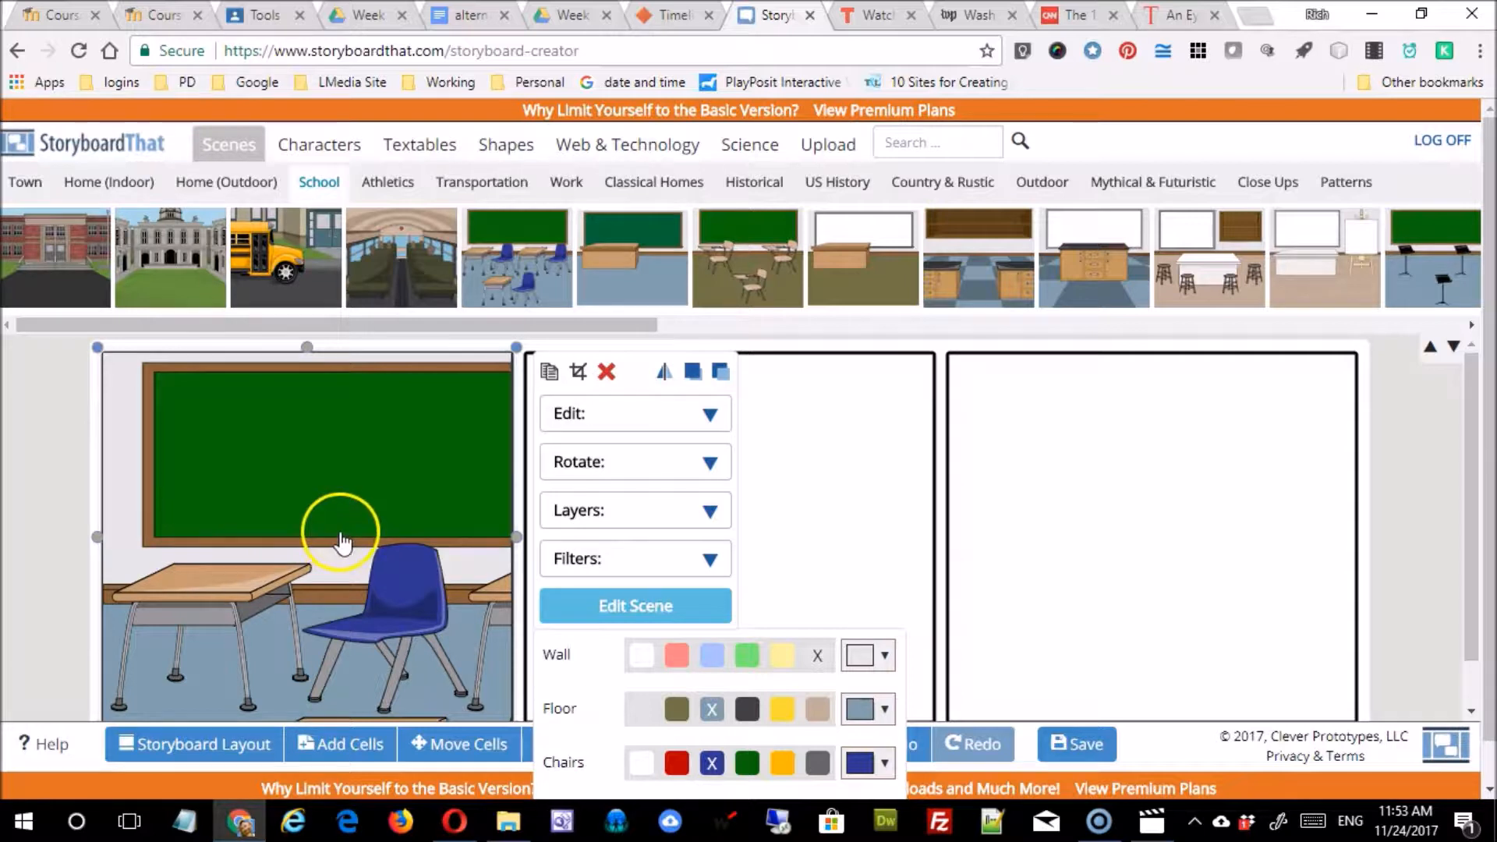
click(708, 416)
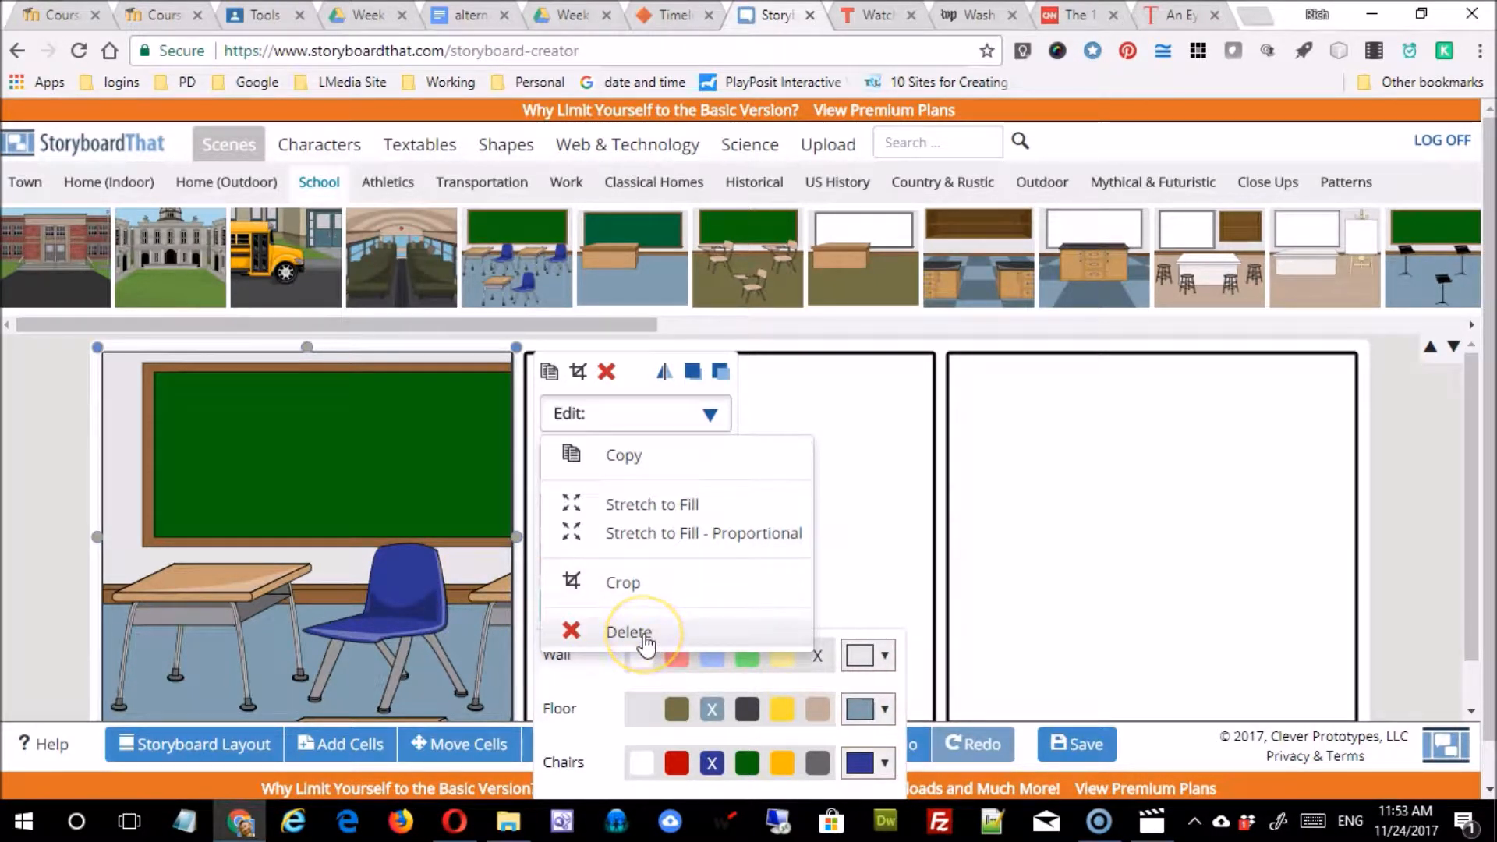
click(842, 440)
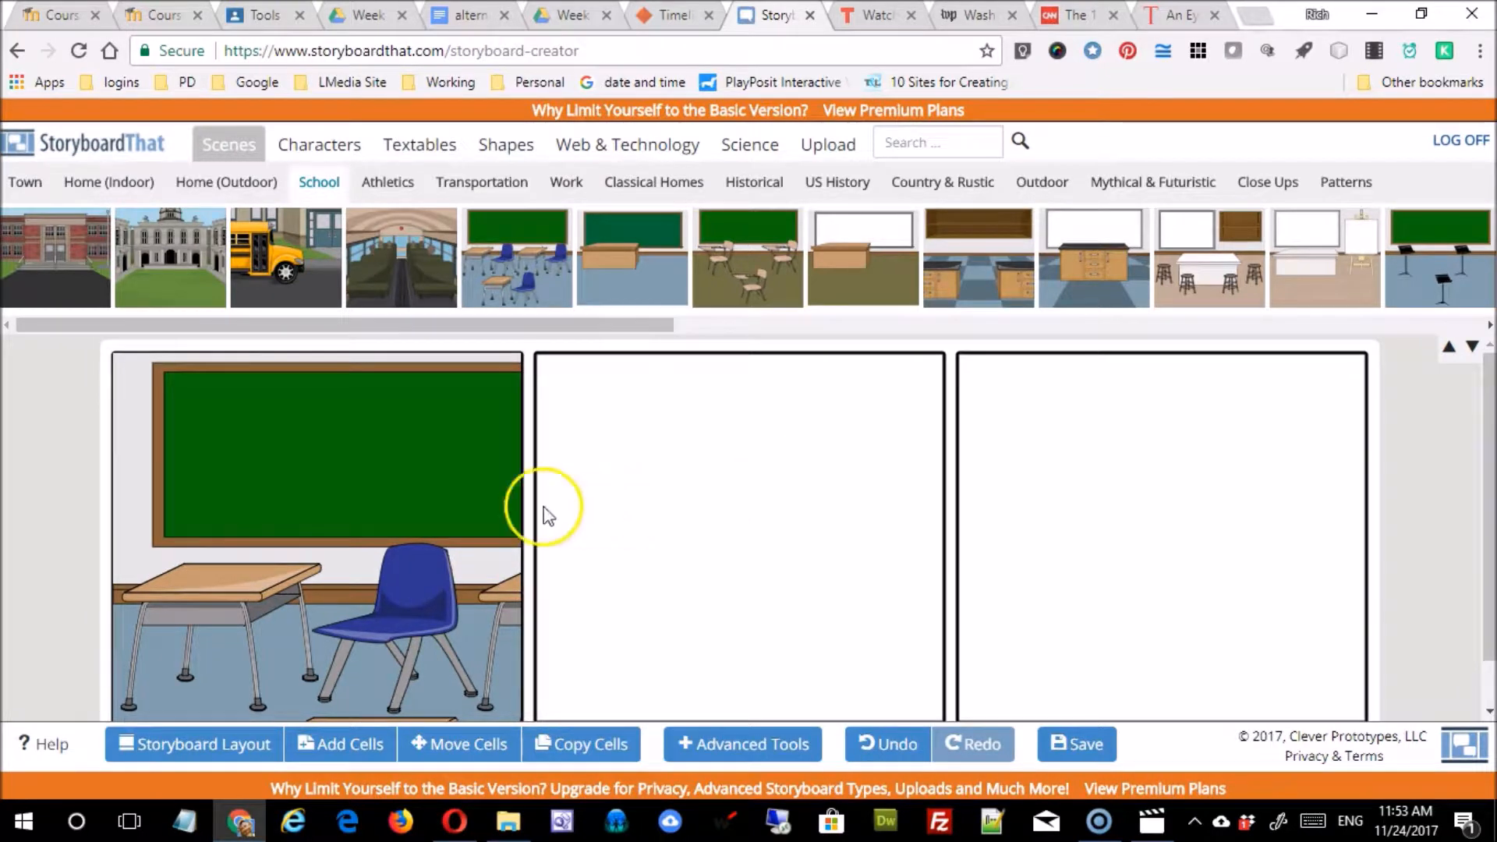
- Flip the classroom scene in the first cell horizontally
click(460, 514)
click(712, 461)
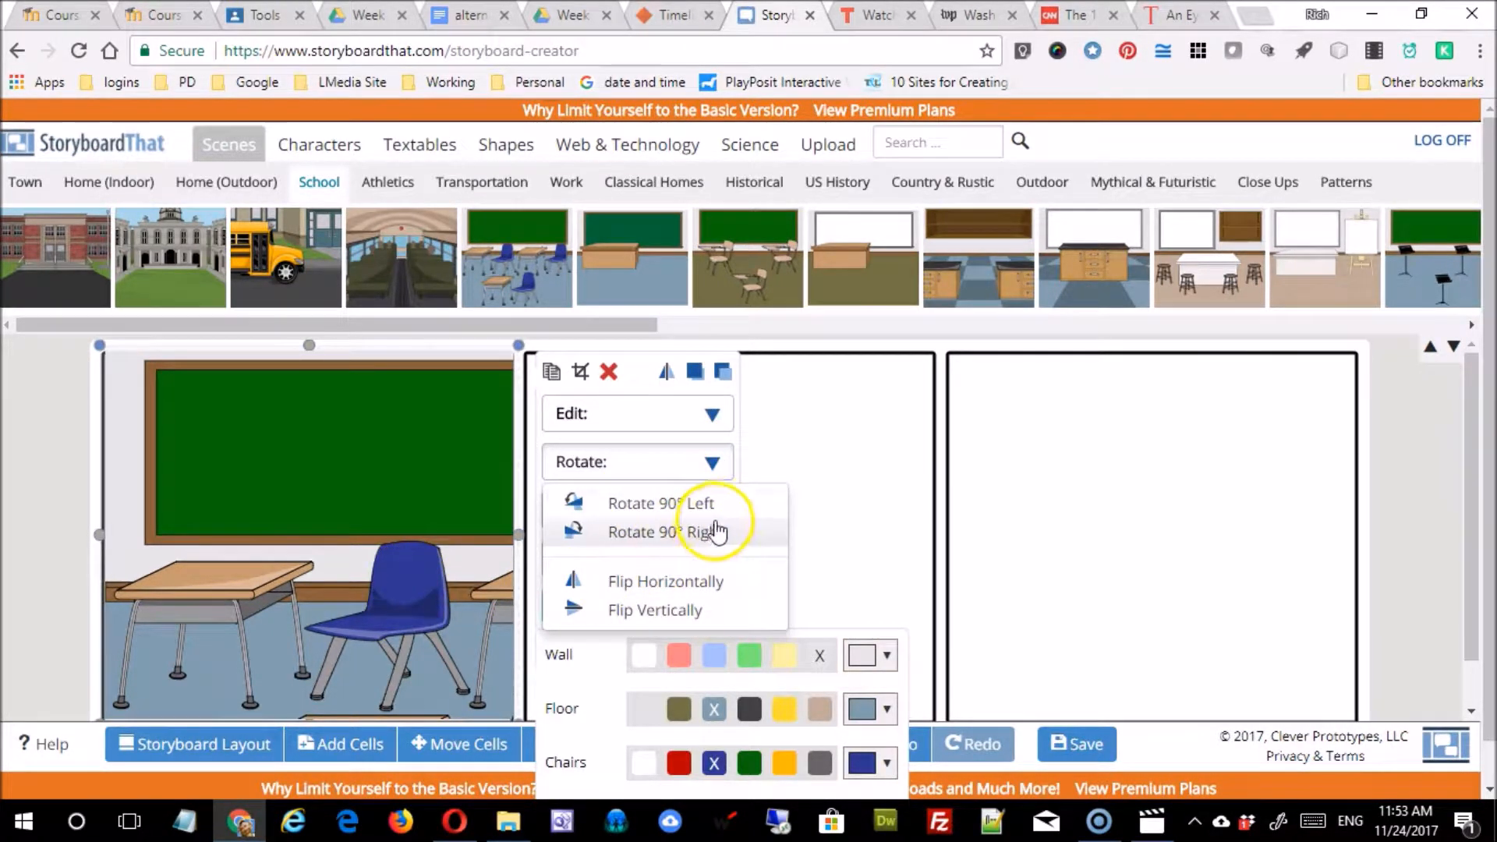
click(721, 592)
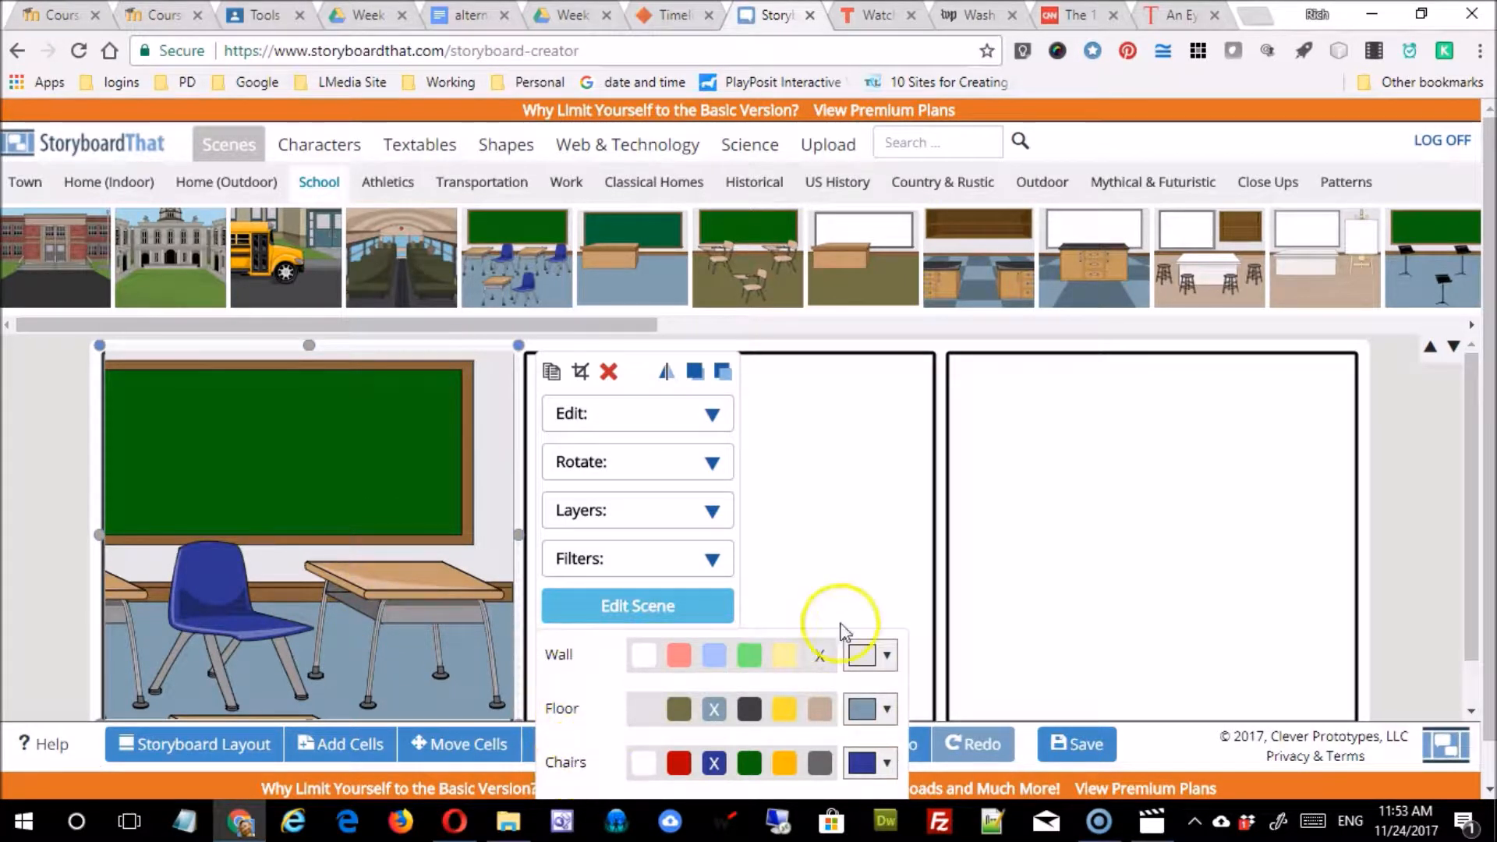
- Recolour the classroom scene's chalkboard to a brighter green, rgb(36, 195, 36), and deselect the scene
drag(1485, 546, 1485, 610)
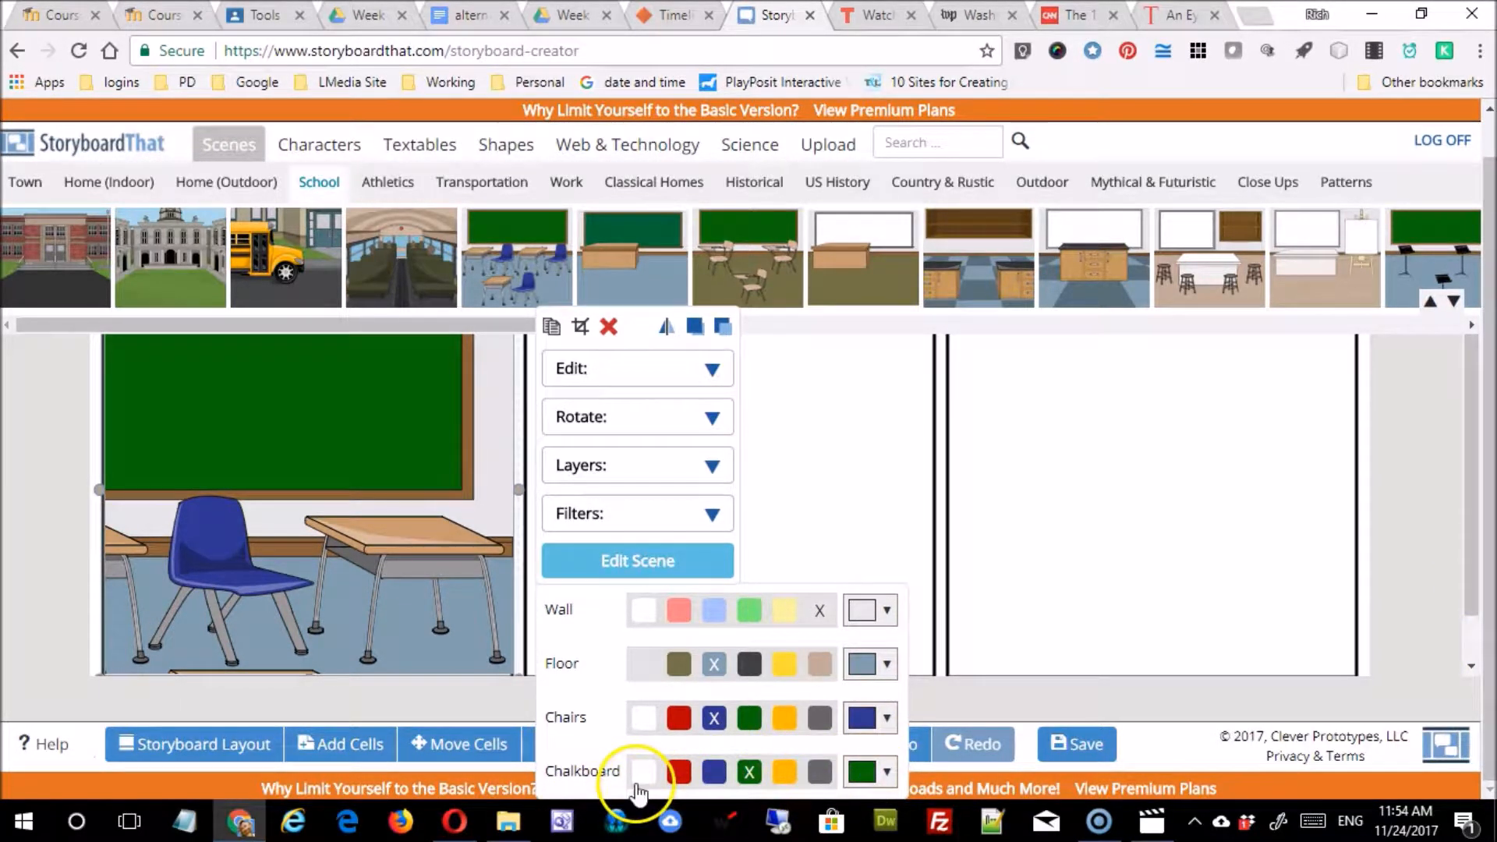
click(869, 787)
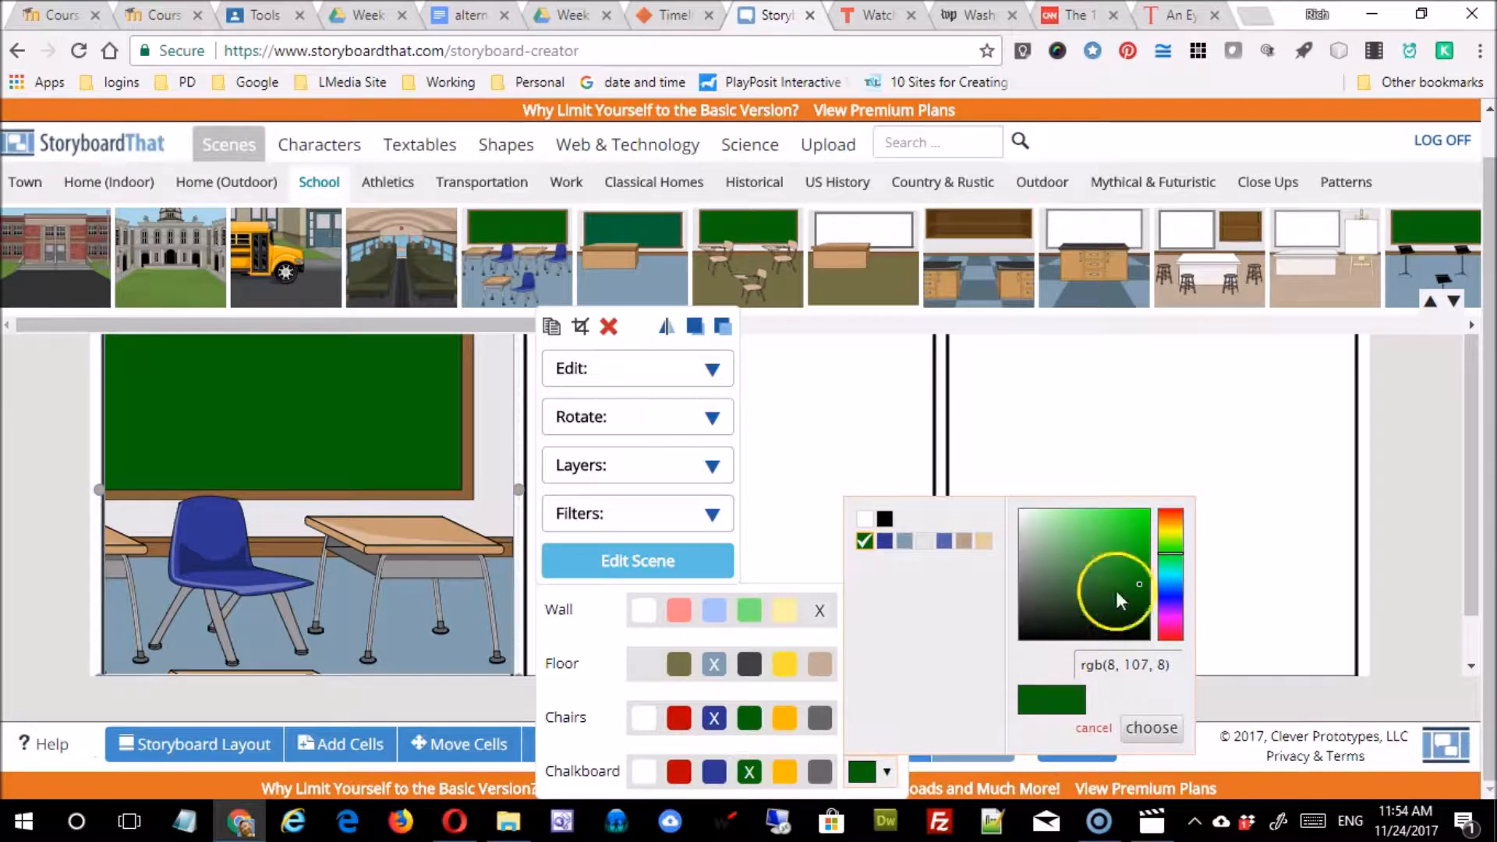
drag(1136, 577, 1126, 550)
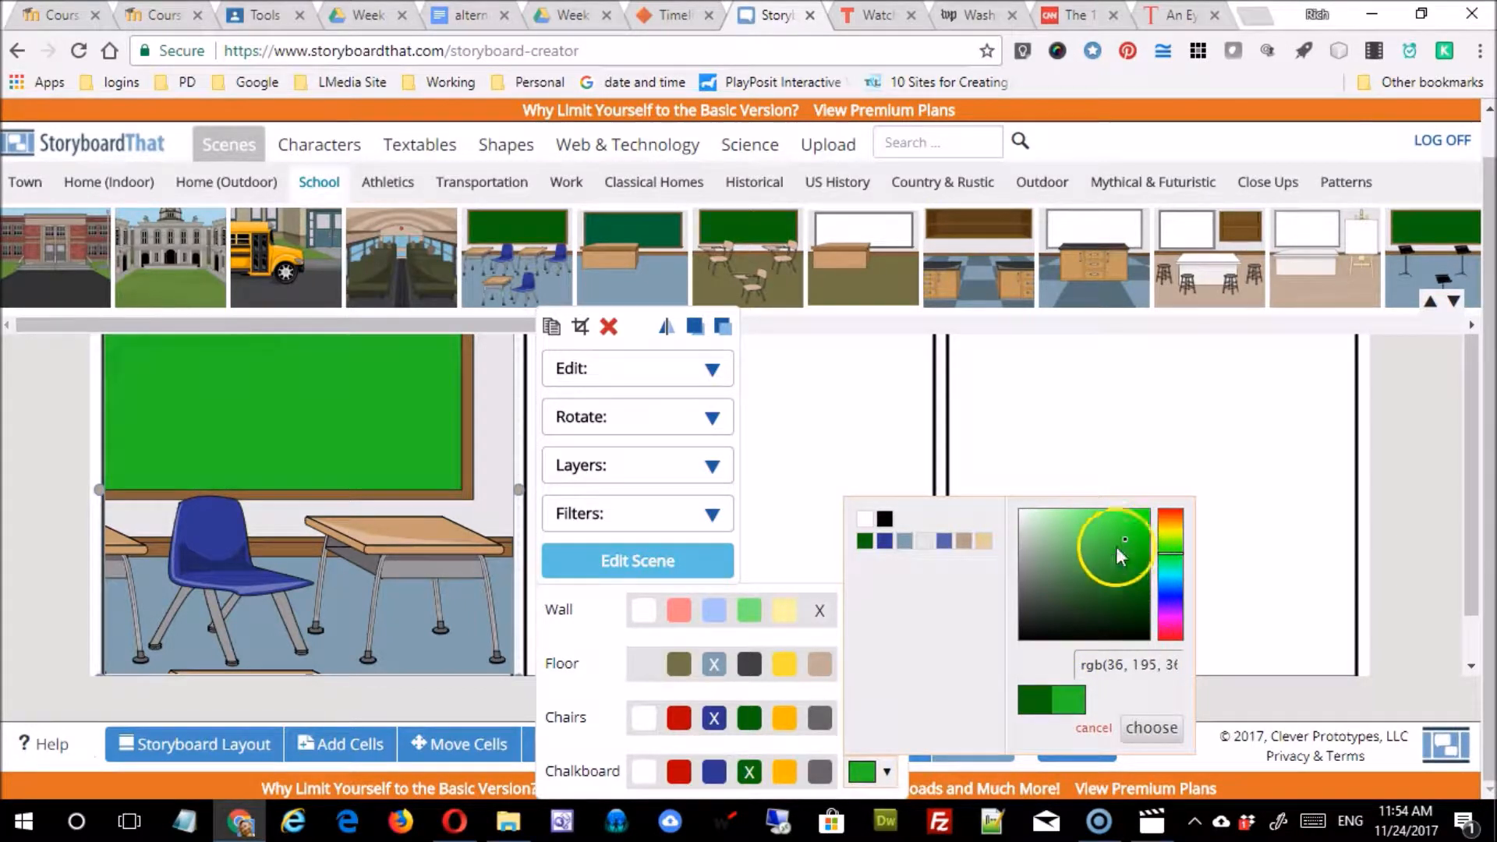
click(1118, 735)
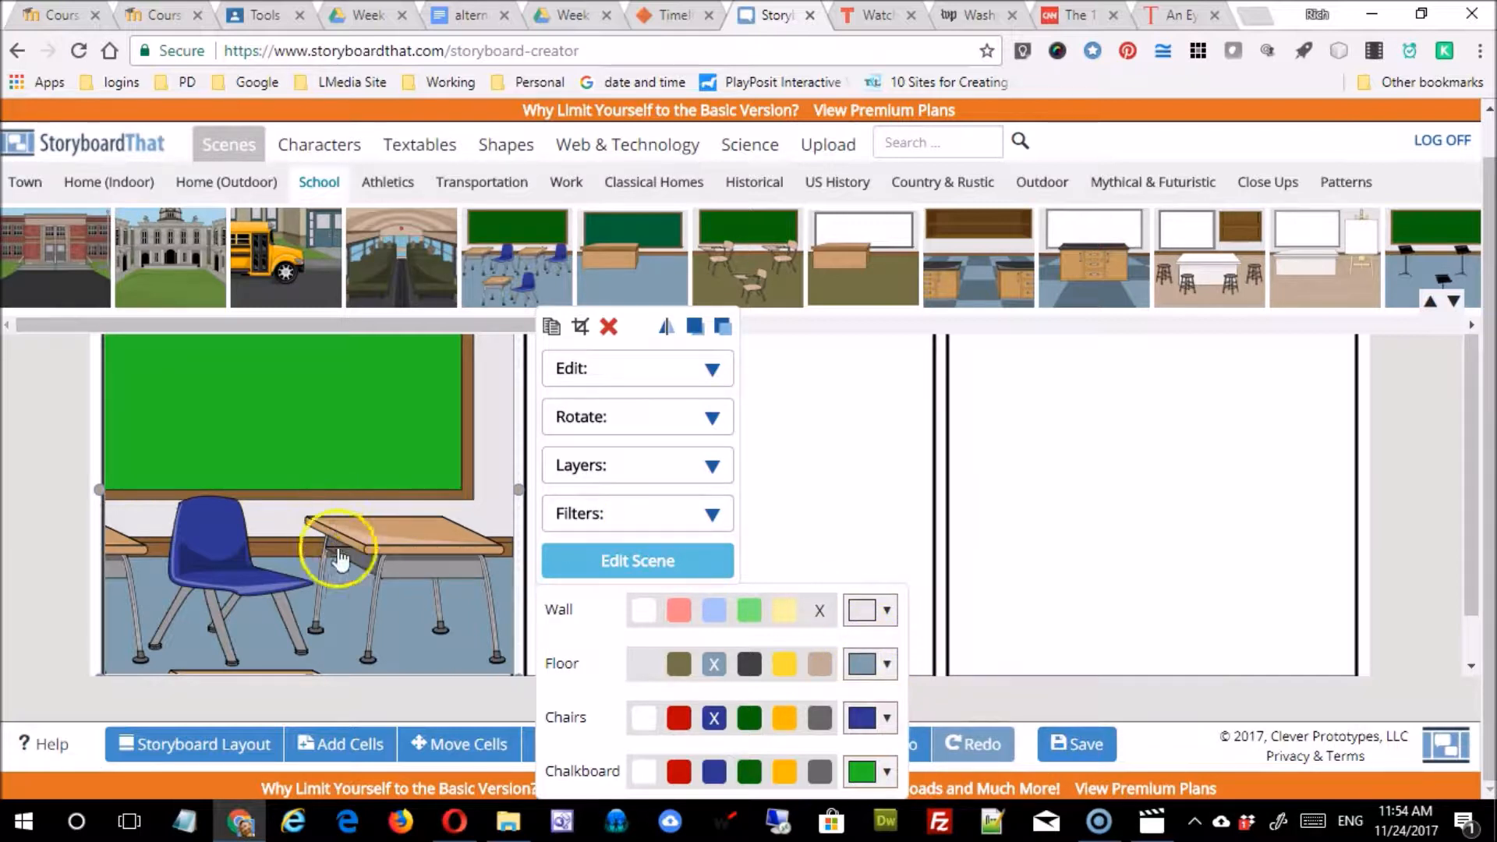
click(400, 574)
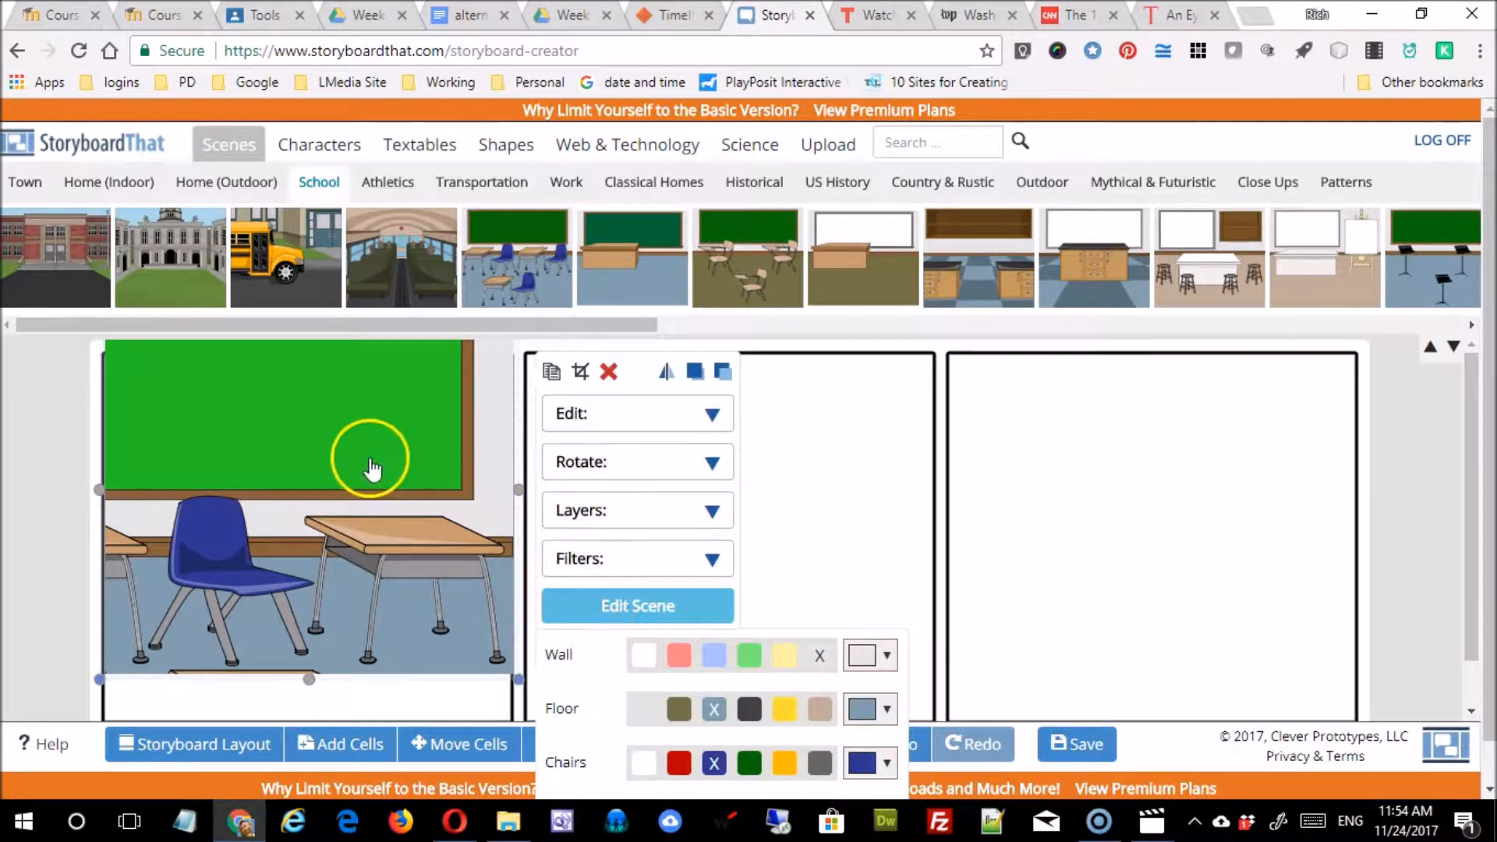
click(919, 527)
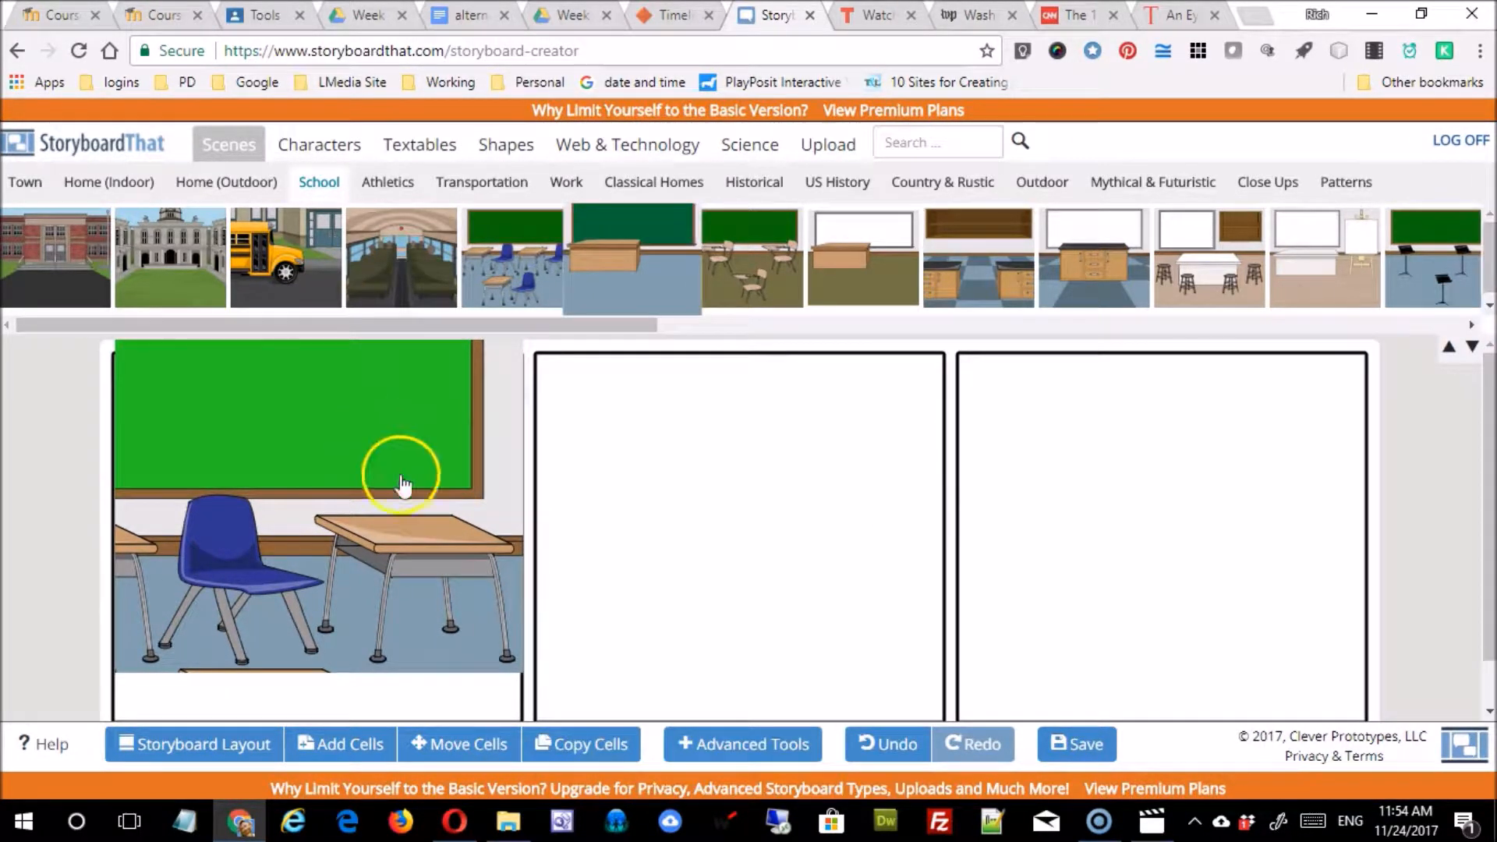
- Add the adult man in the black tuxedo to the first cell, over the desk beside the blue chair
click(282, 156)
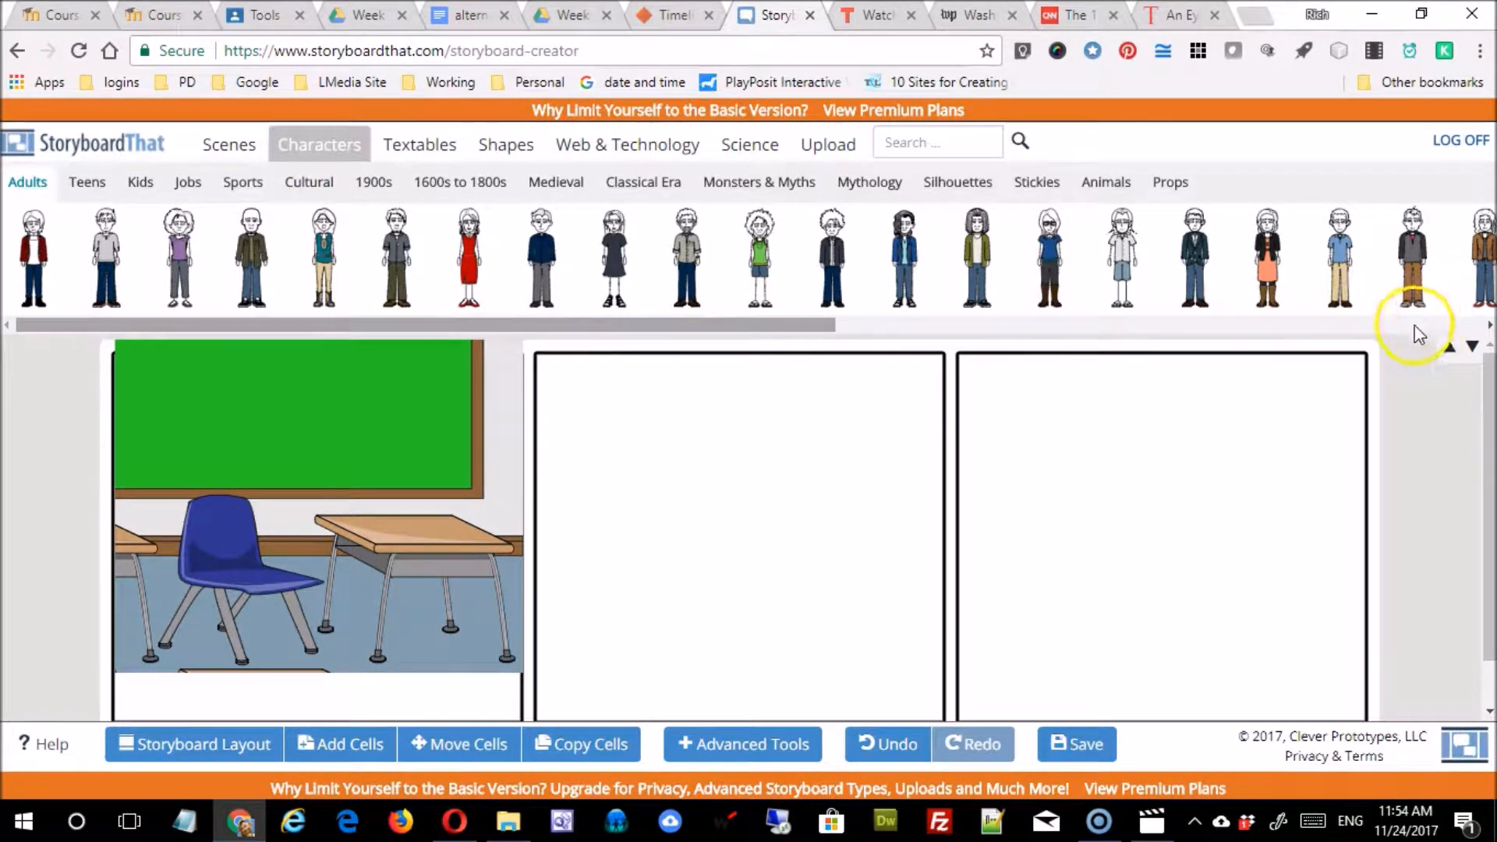
drag(520, 332, 1122, 328)
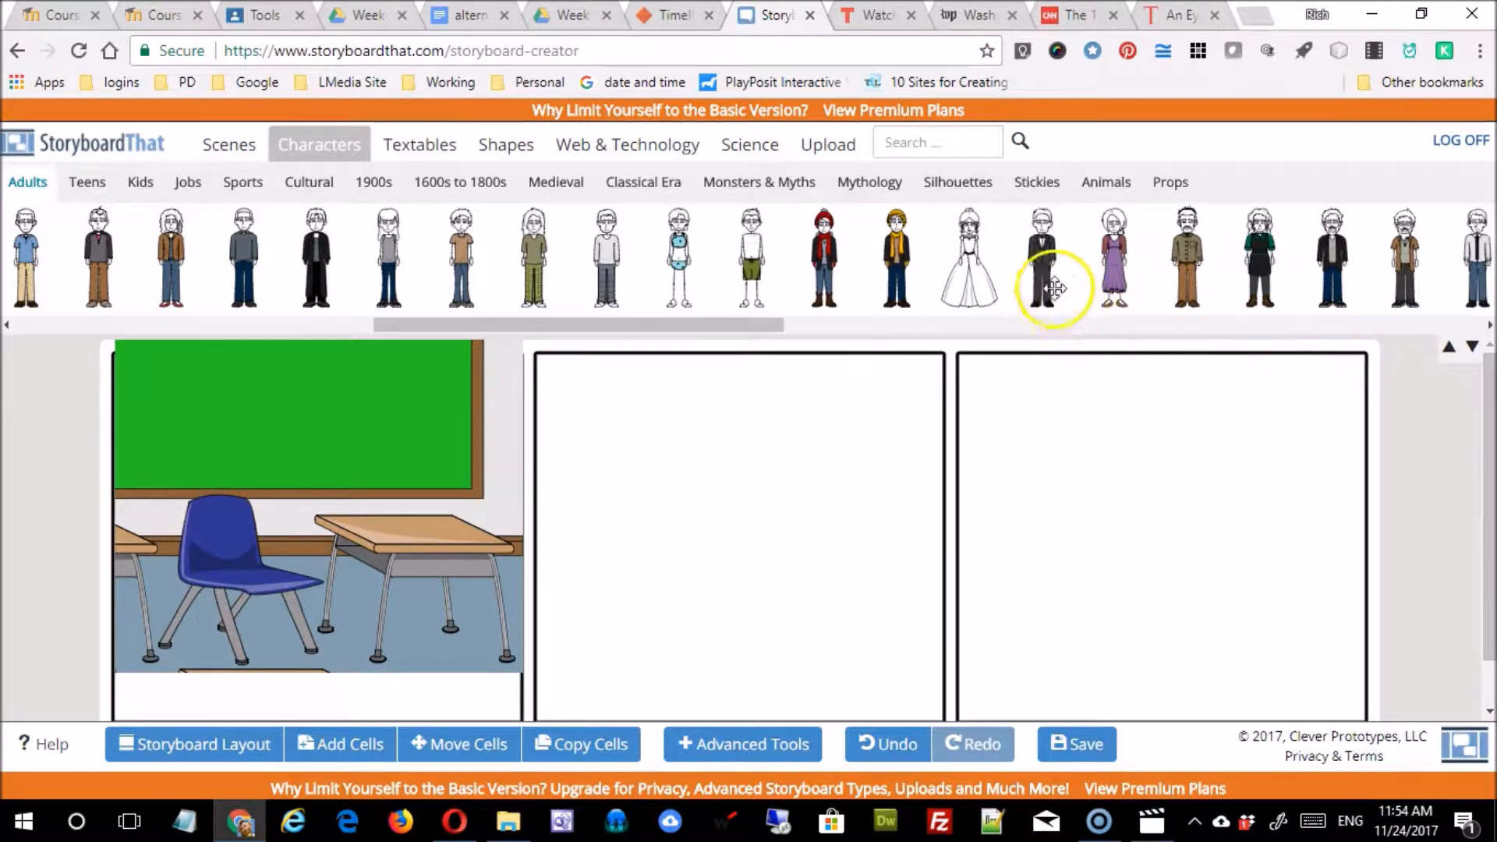
drag(1025, 309, 401, 487)
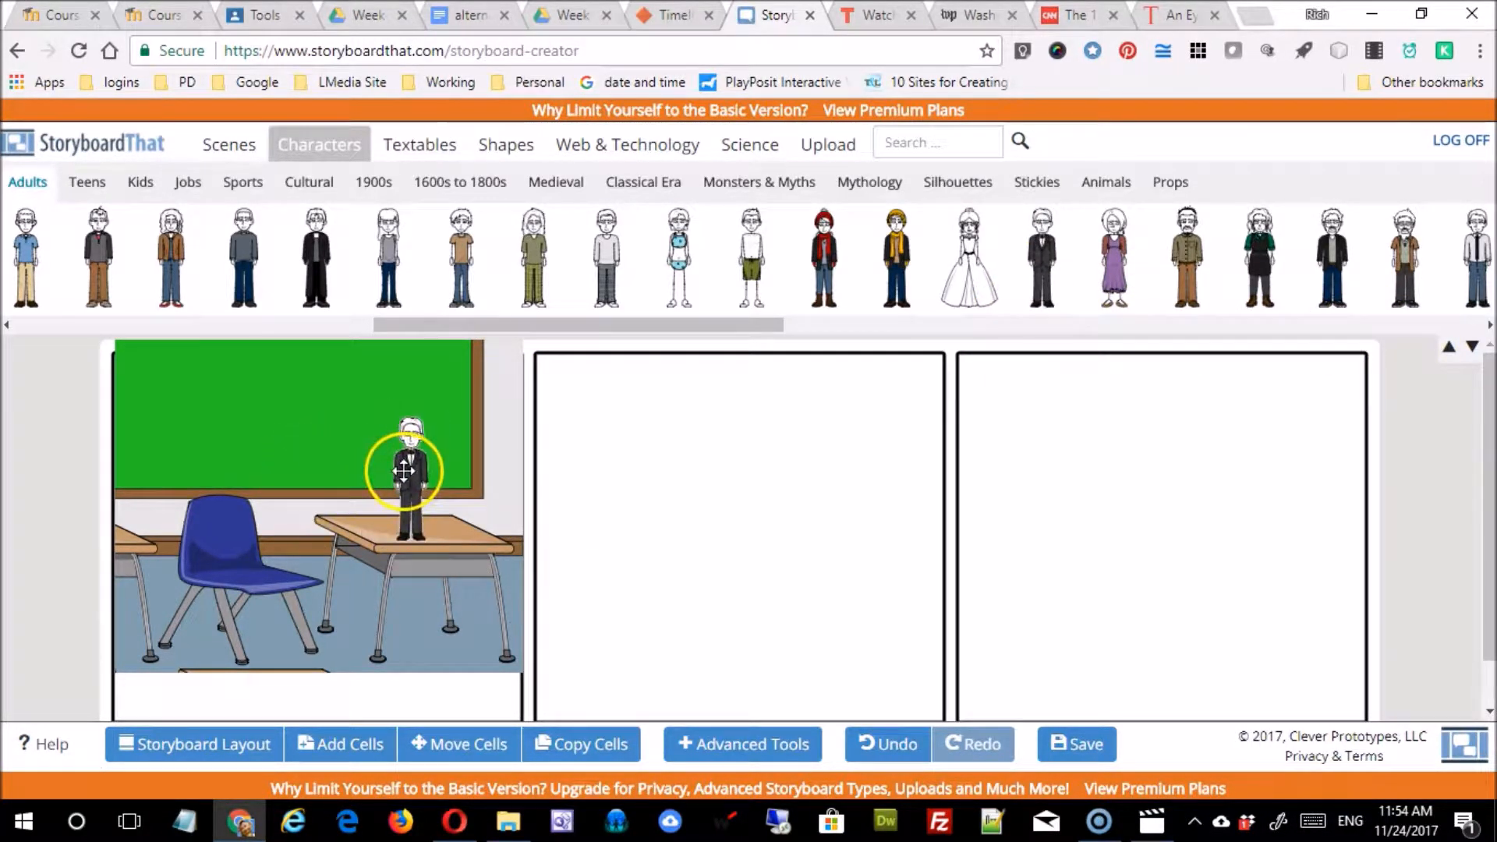
- Enlarge the tuxedo man to nearly the full height of the first cell, standing in front of the desk
click(390, 549)
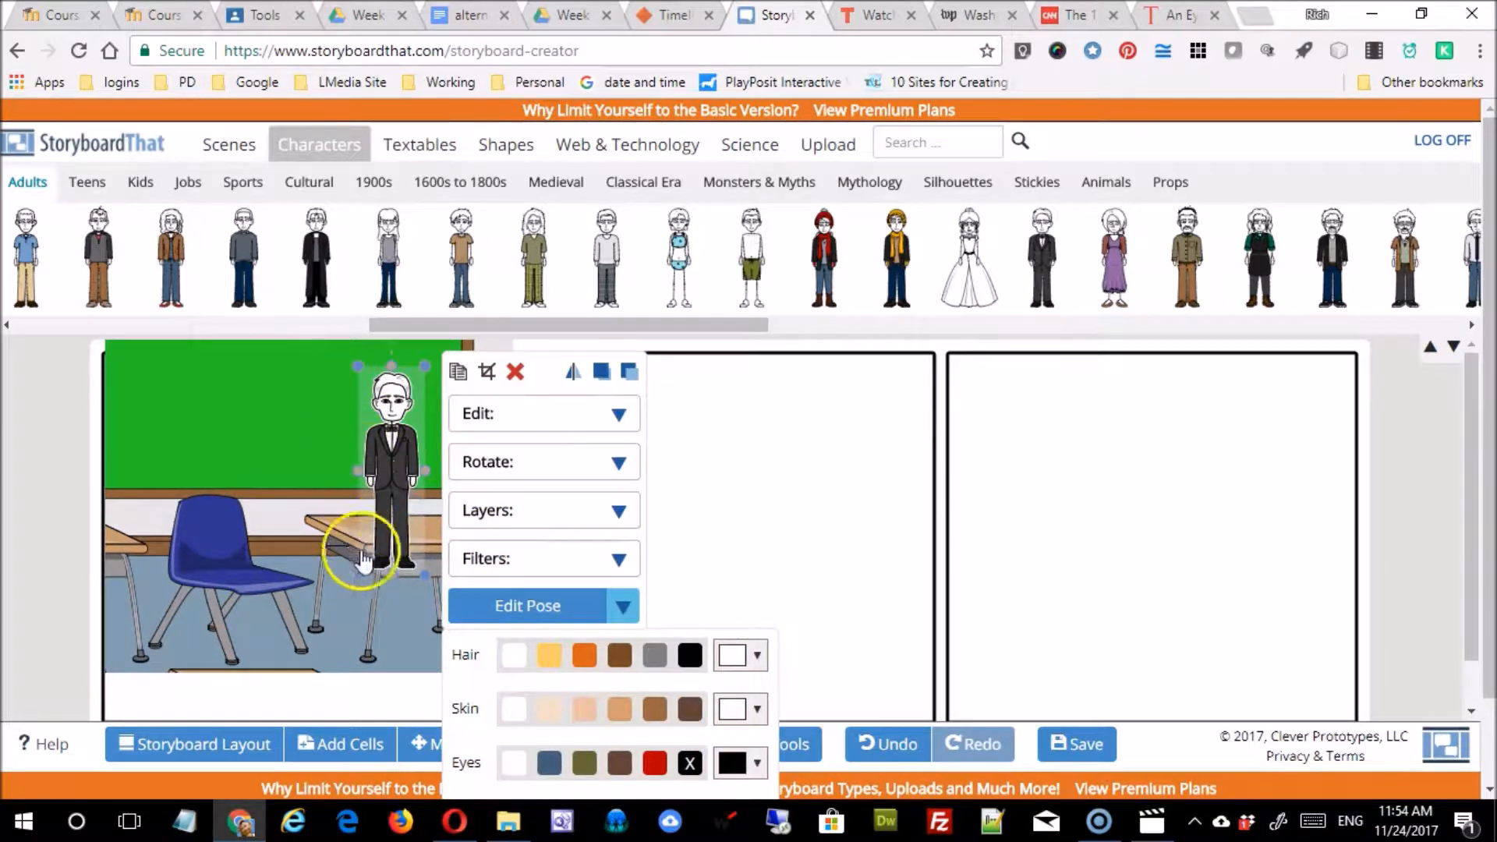
drag(377, 527, 395, 476)
drag(366, 529, 164, 694)
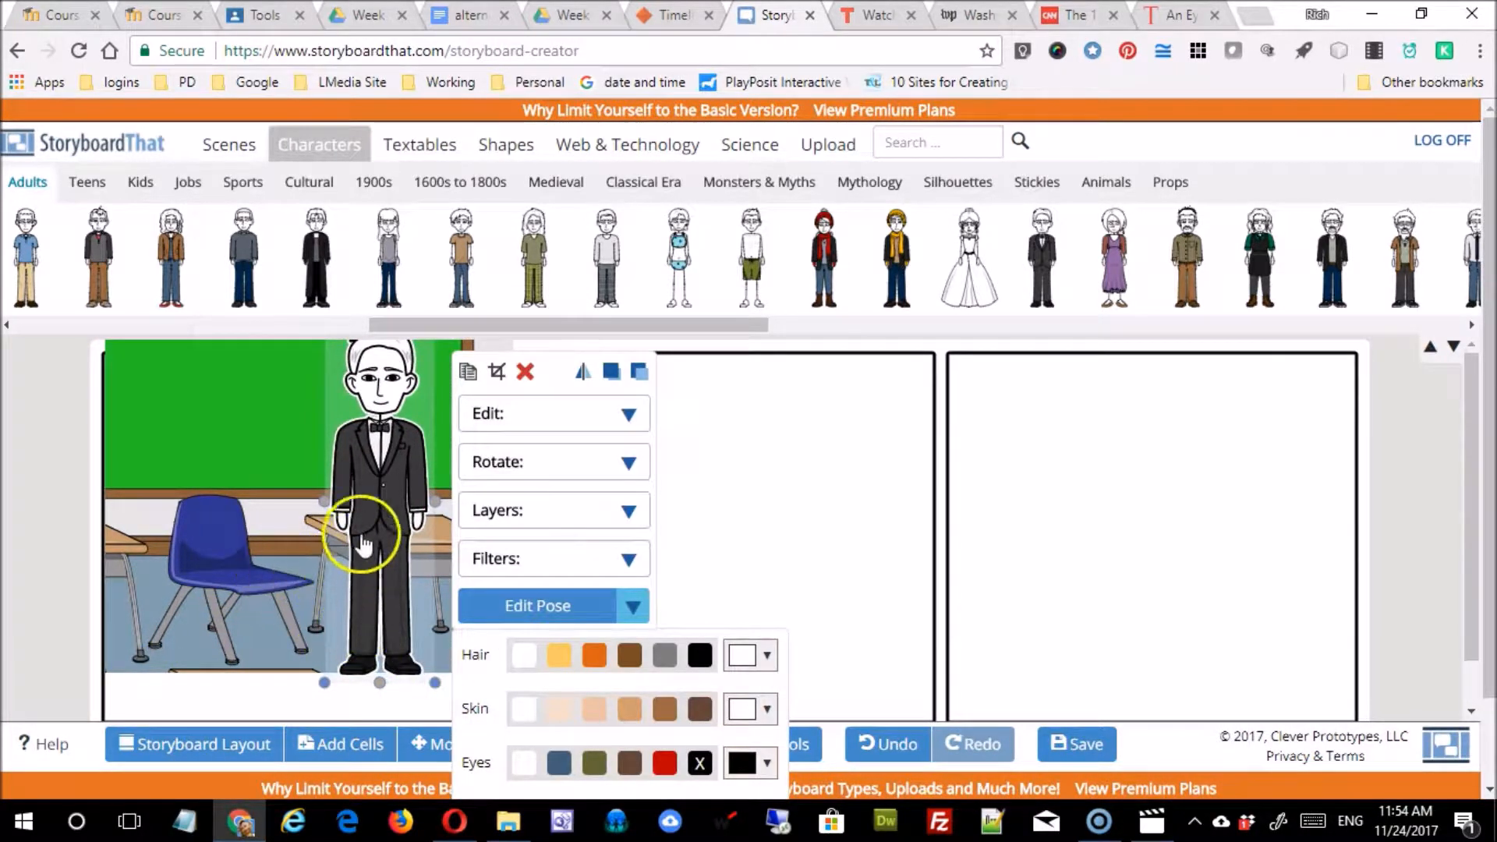
mouse_move(326, 497)
mouse_down()
mouse_move(174, 502)
mouse_move(348, 515)
mouse_move(335, 508)
mouse_up()
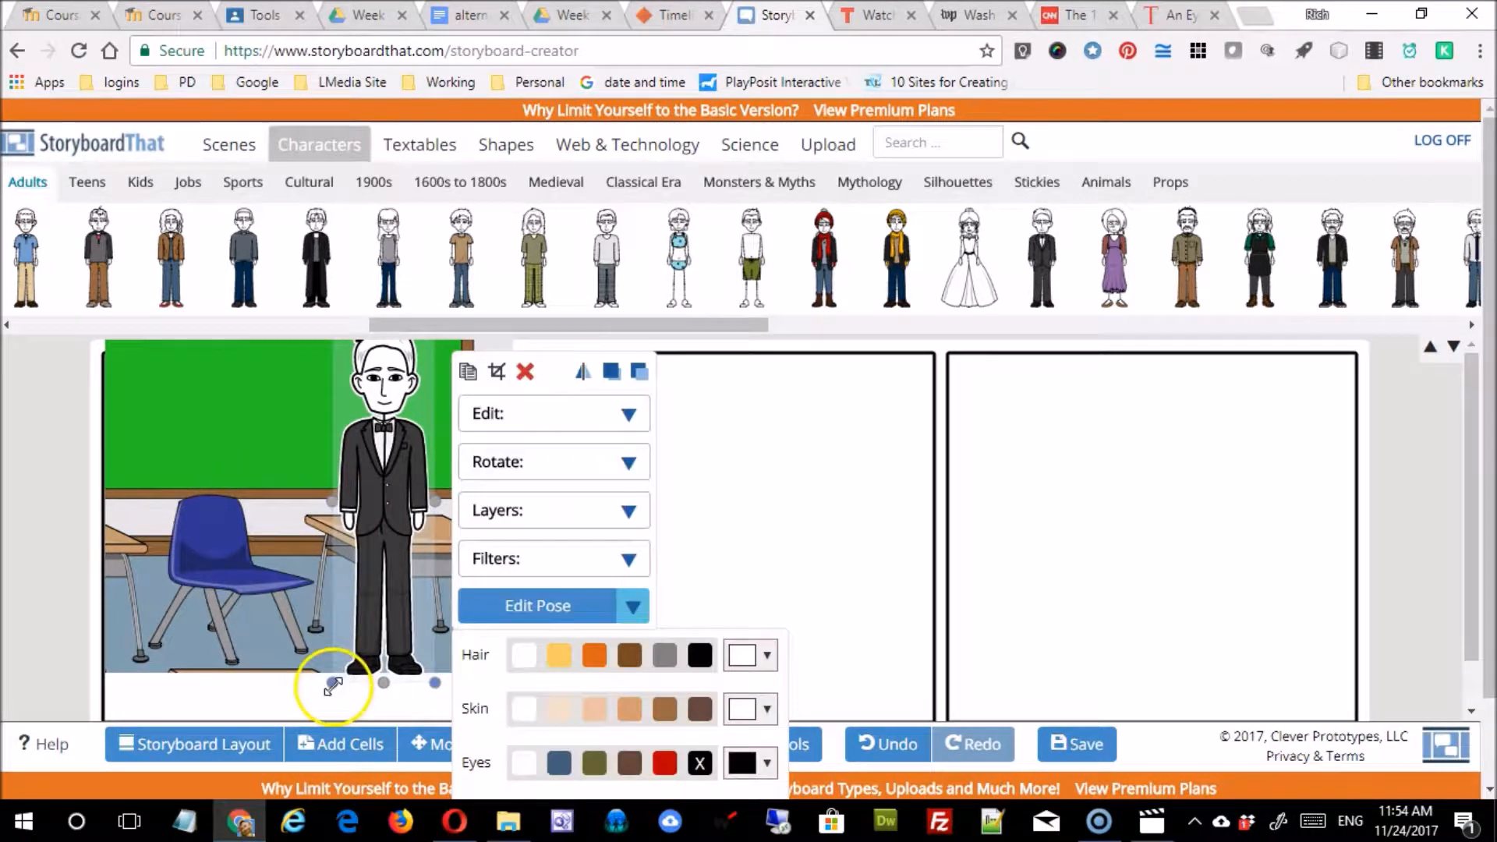
mouse_move(328, 684)
mouse_down()
mouse_move(358, 624)
mouse_move(358, 658)
mouse_move(318, 691)
mouse_move(324, 706)
mouse_up()
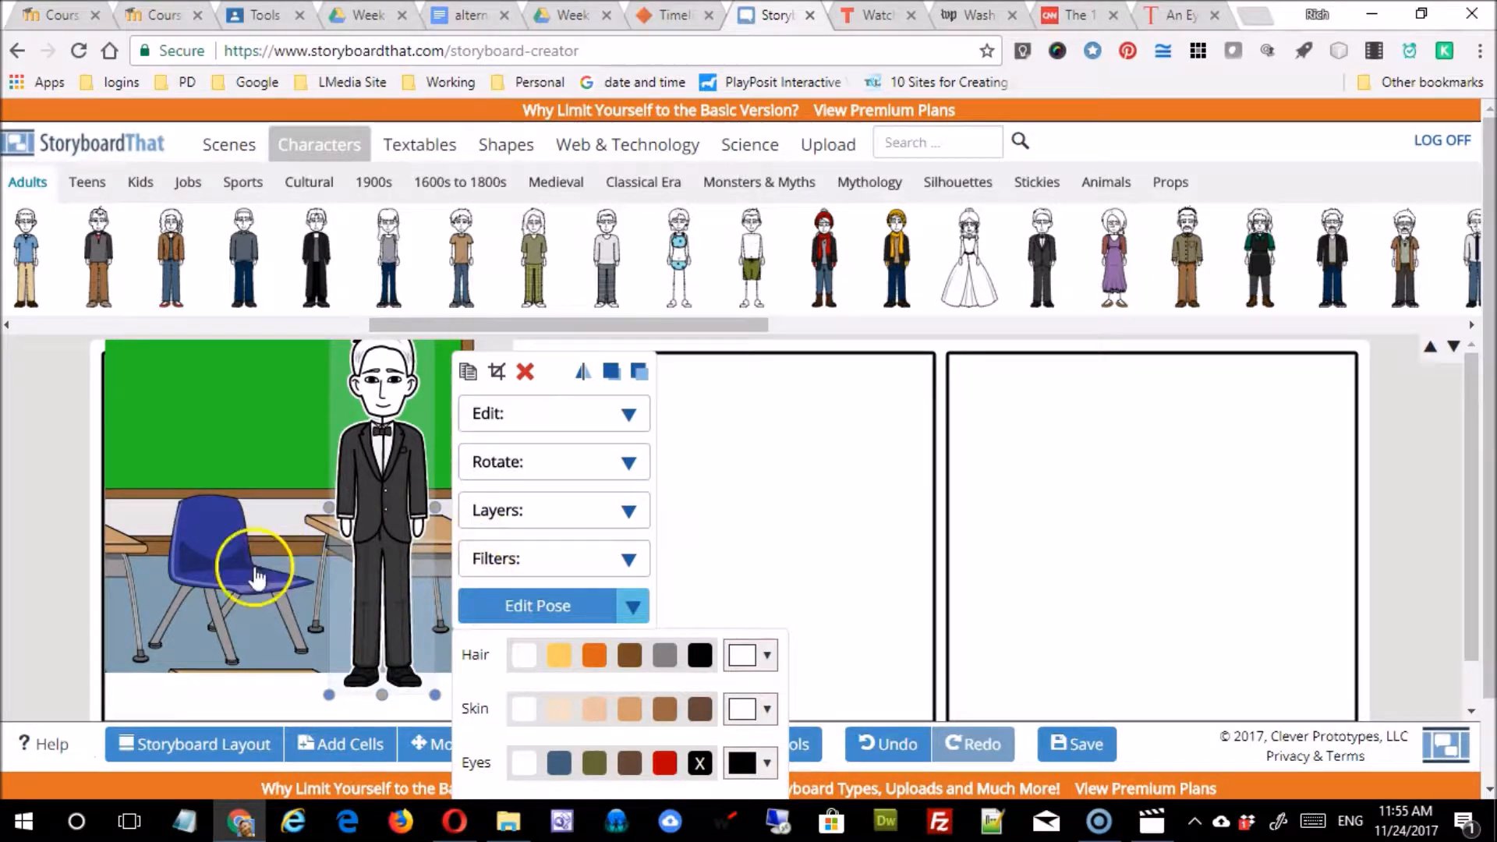
click(630, 415)
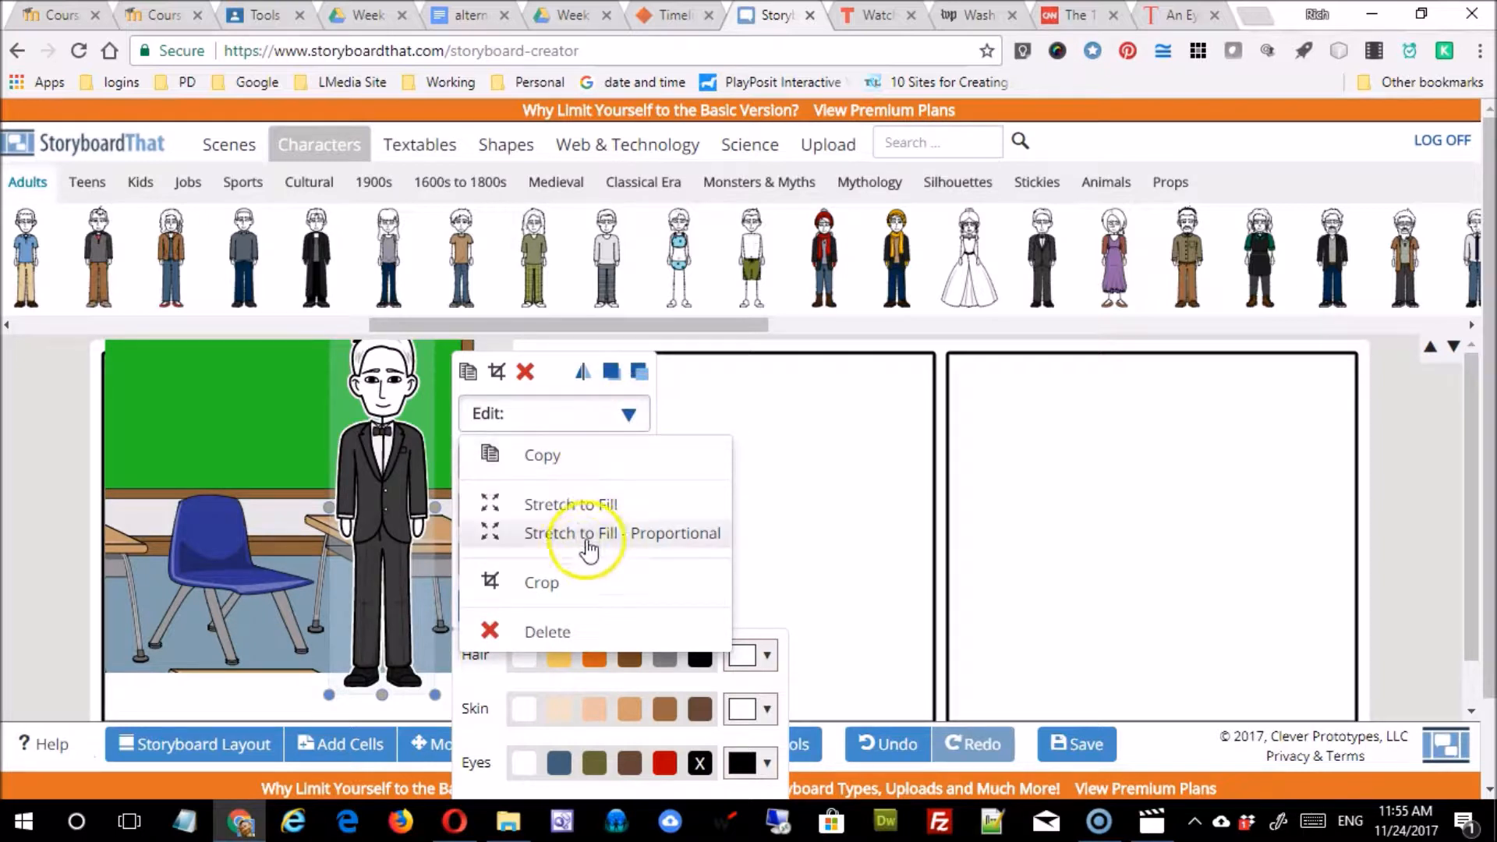
click(489, 493)
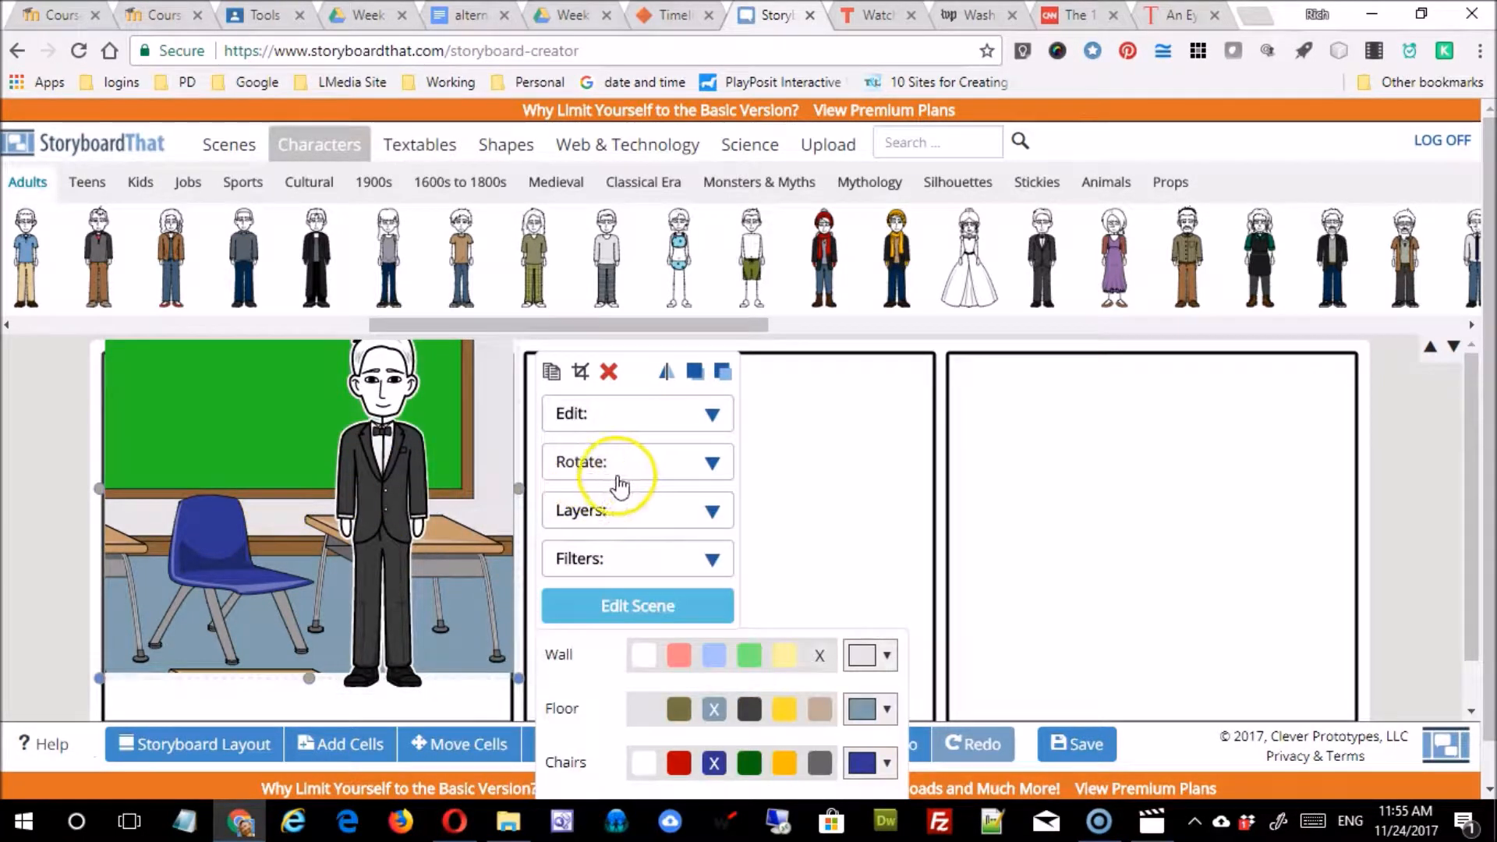
click(653, 470)
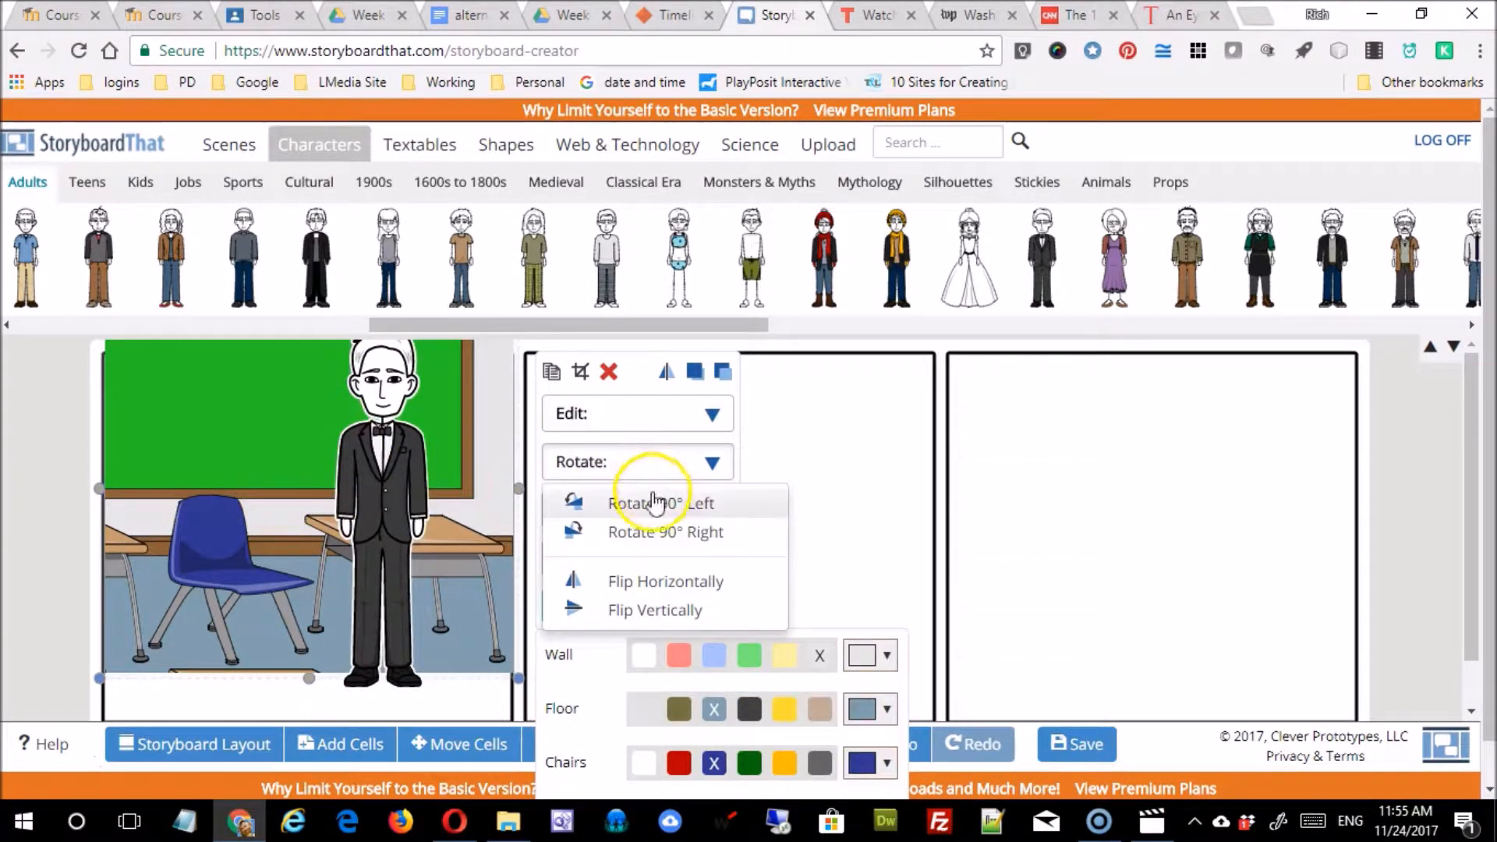
click(456, 551)
click(457, 451)
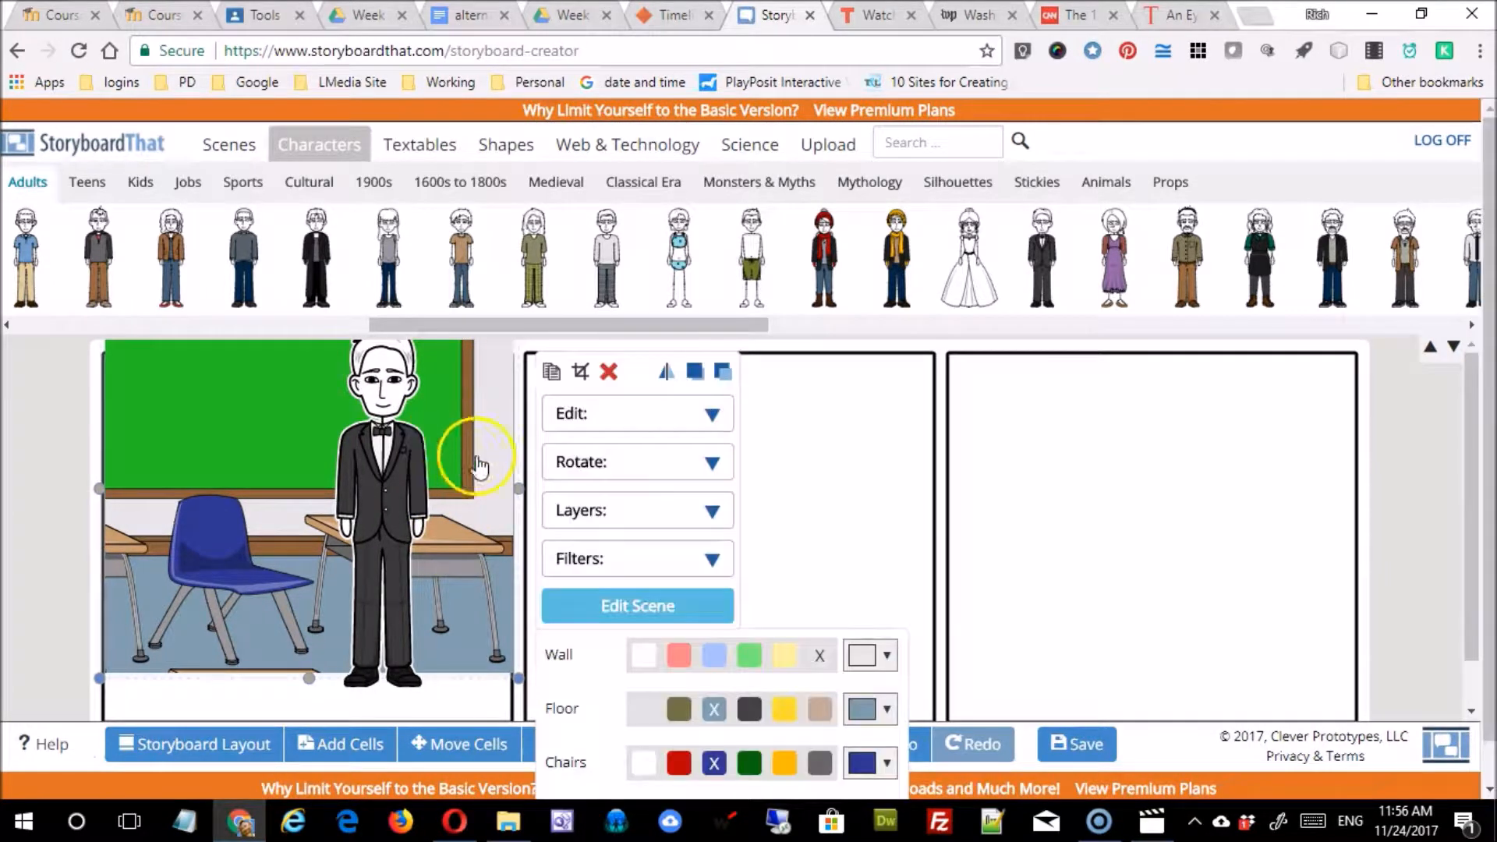
click(707, 514)
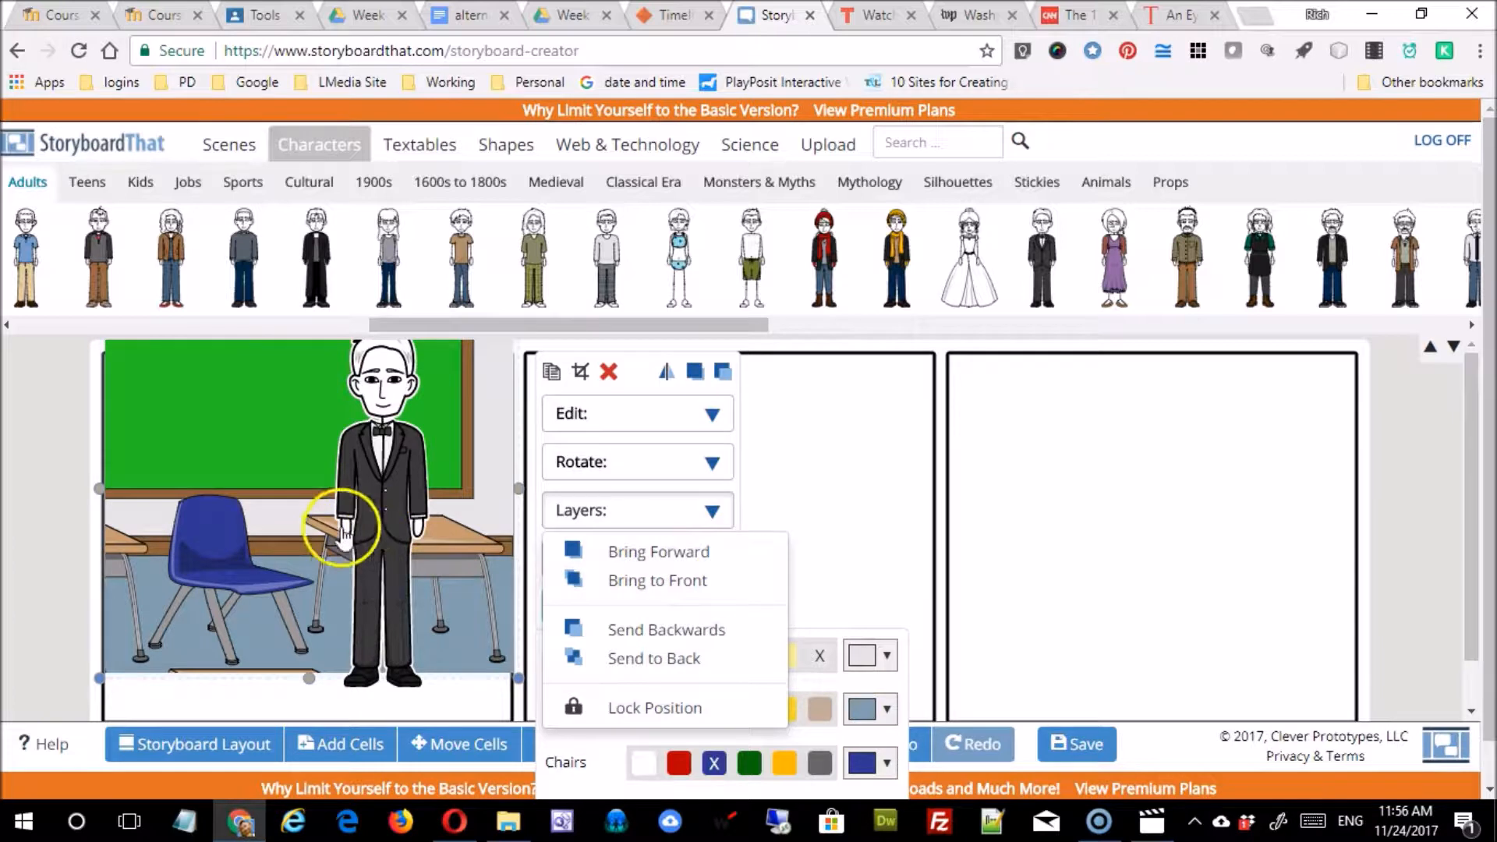
click(880, 502)
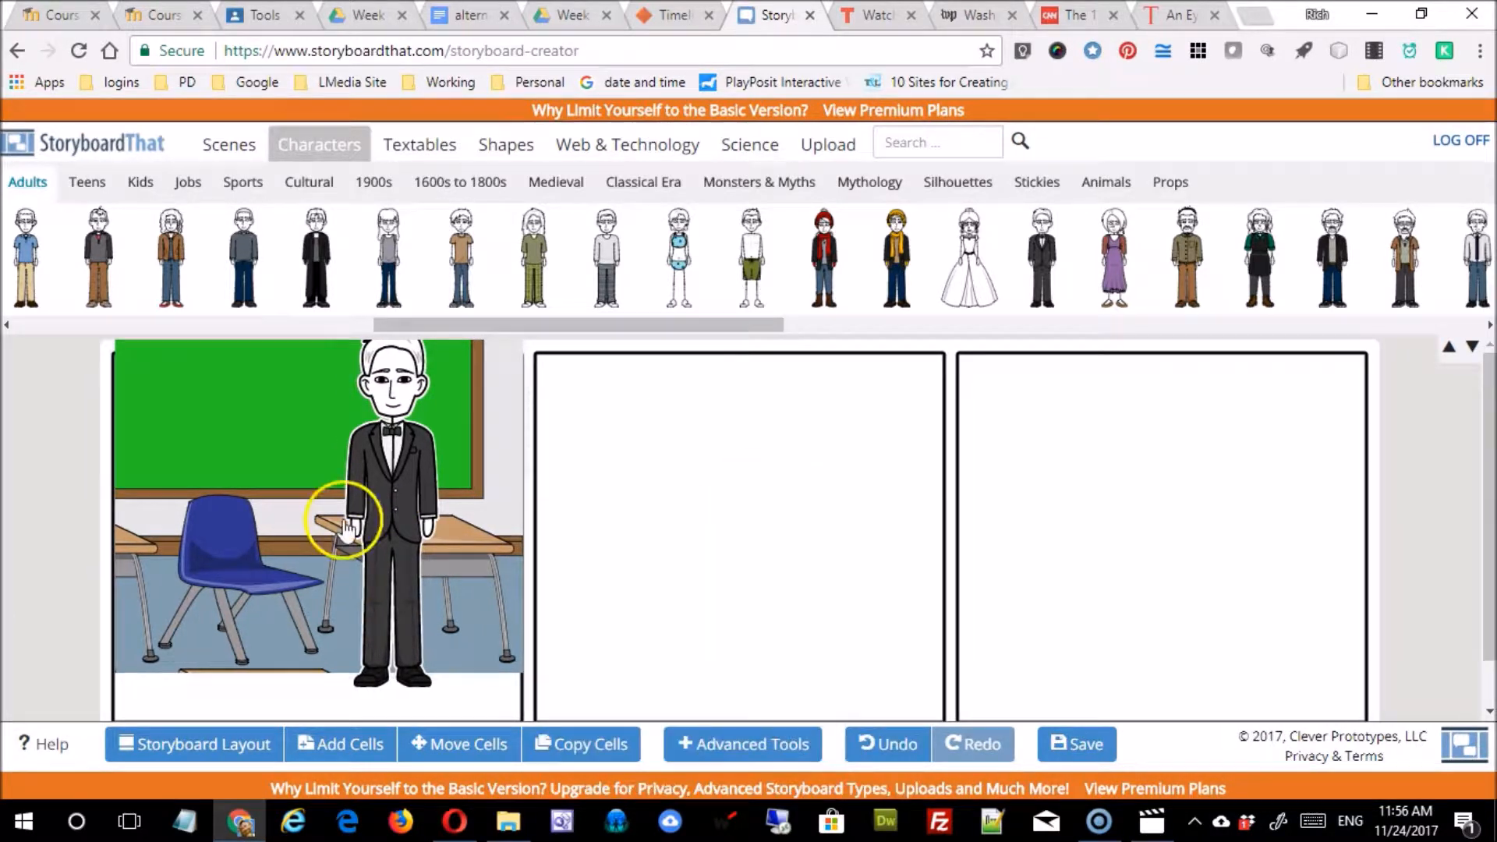
- Add the adult character in the light grey sweater to the first cell, enlarged and partly overlapping the tuxedo man
drag(612, 277, 289, 487)
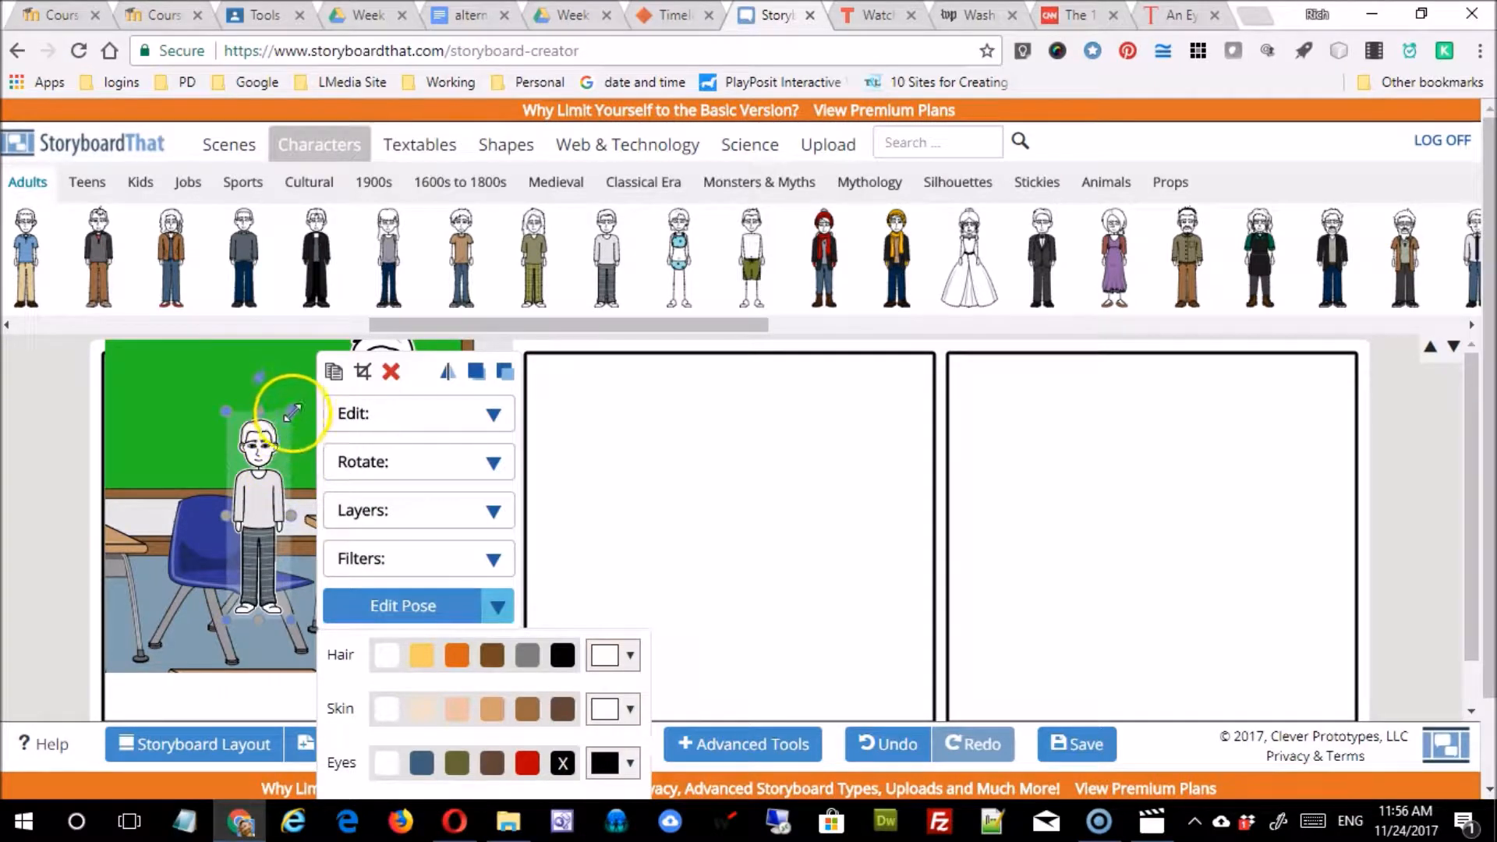
drag(353, 372, 335, 437)
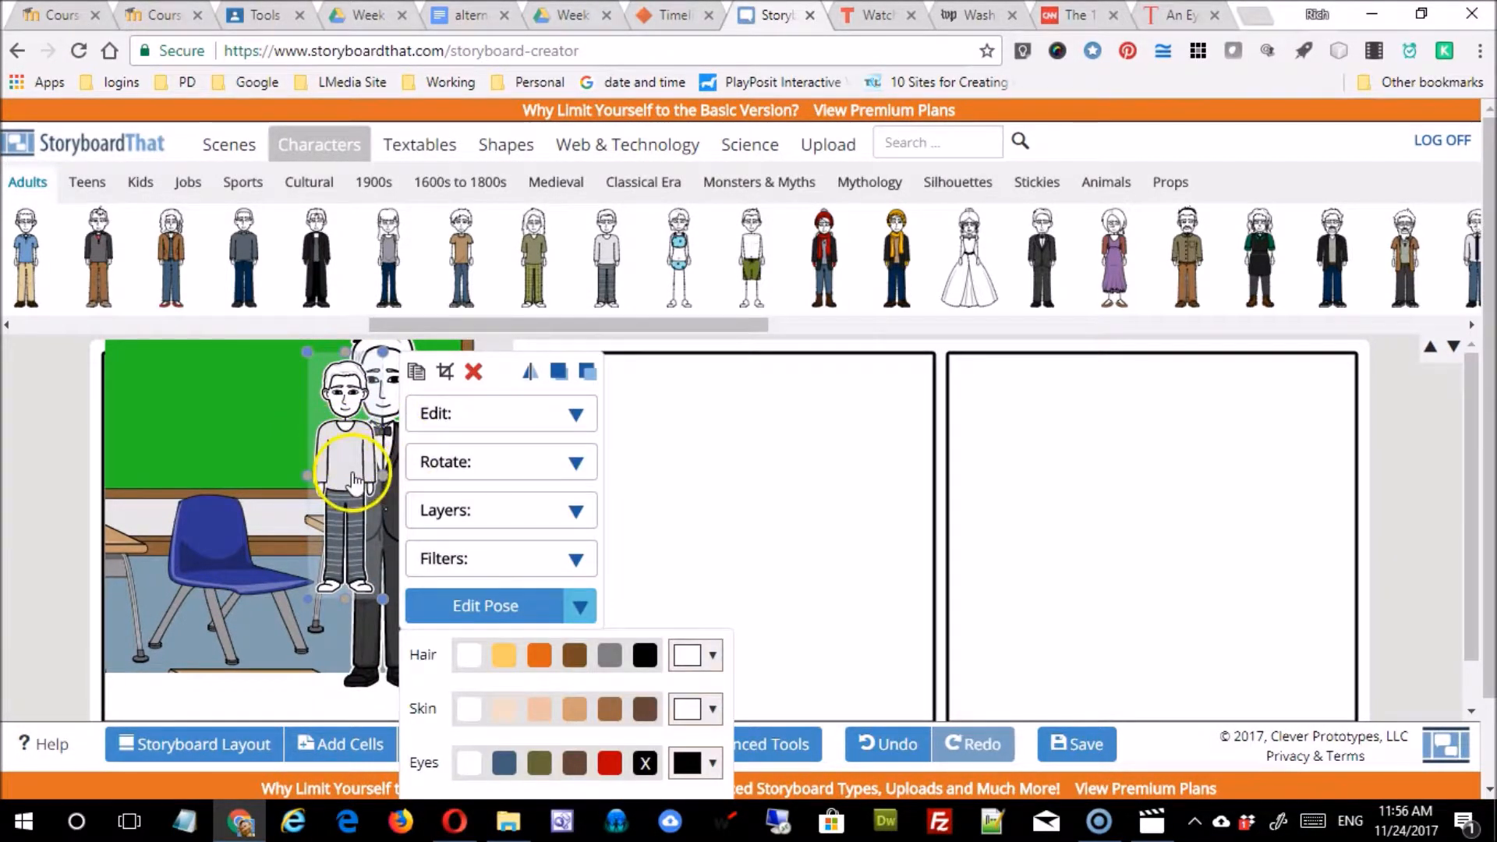
- Send the grey-sweater character to the back and bring it forward one layer, placing it between the classroom scene and the tuxedo man
click(575, 510)
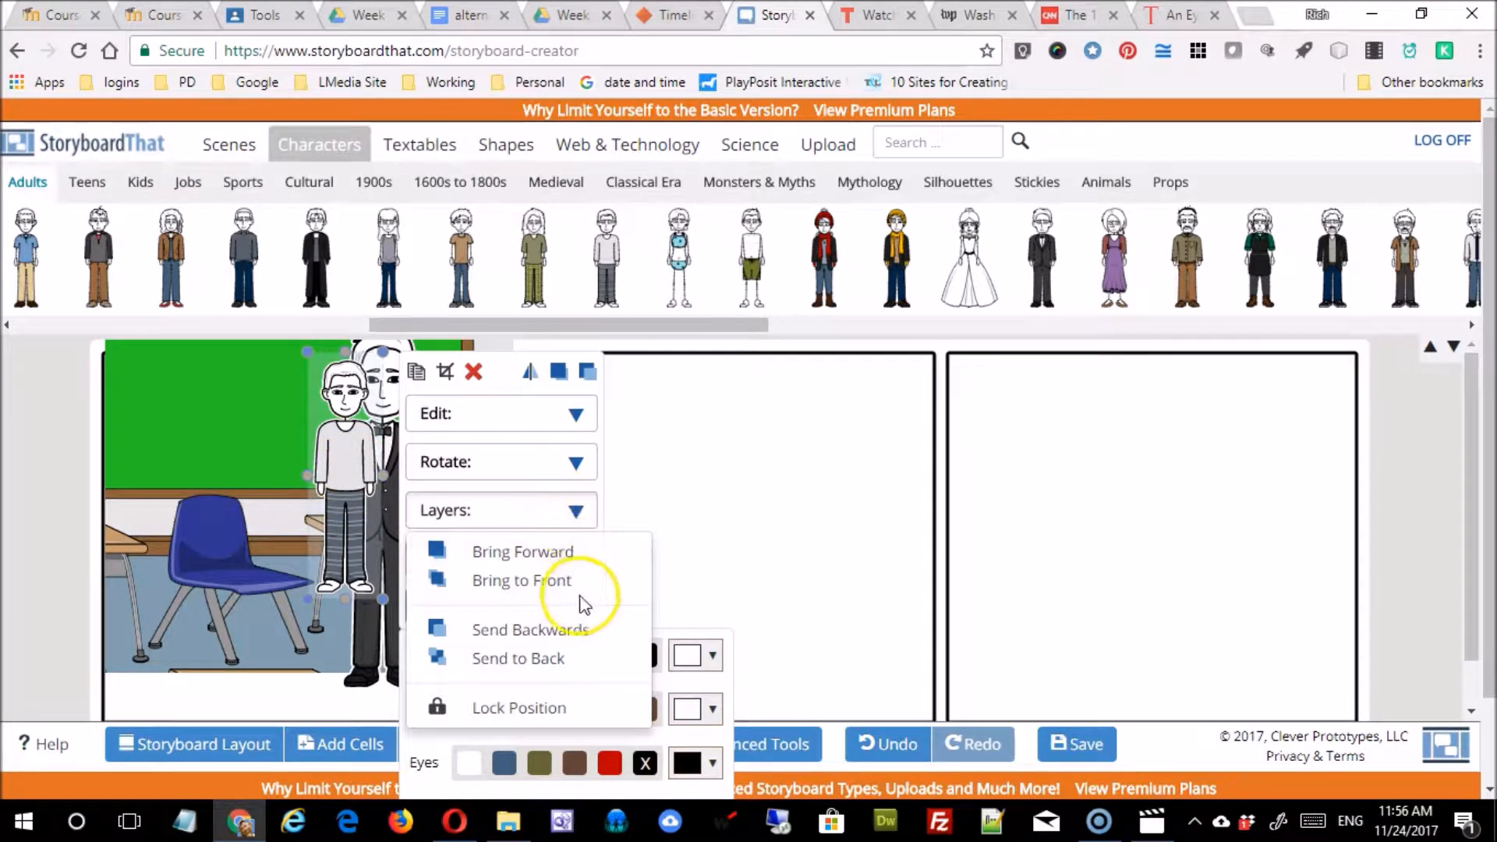
click(547, 663)
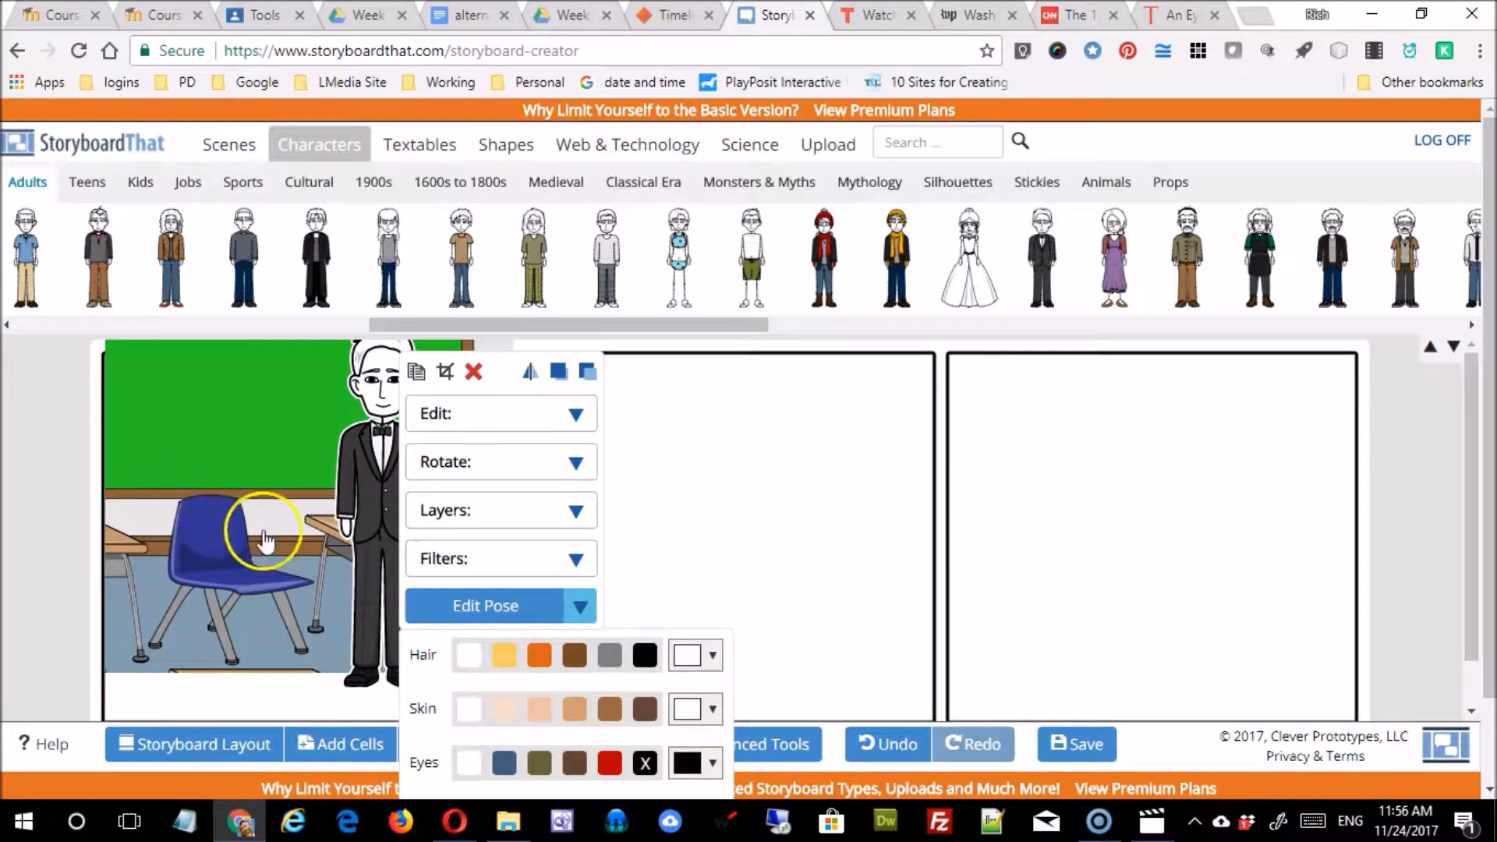
click(574, 514)
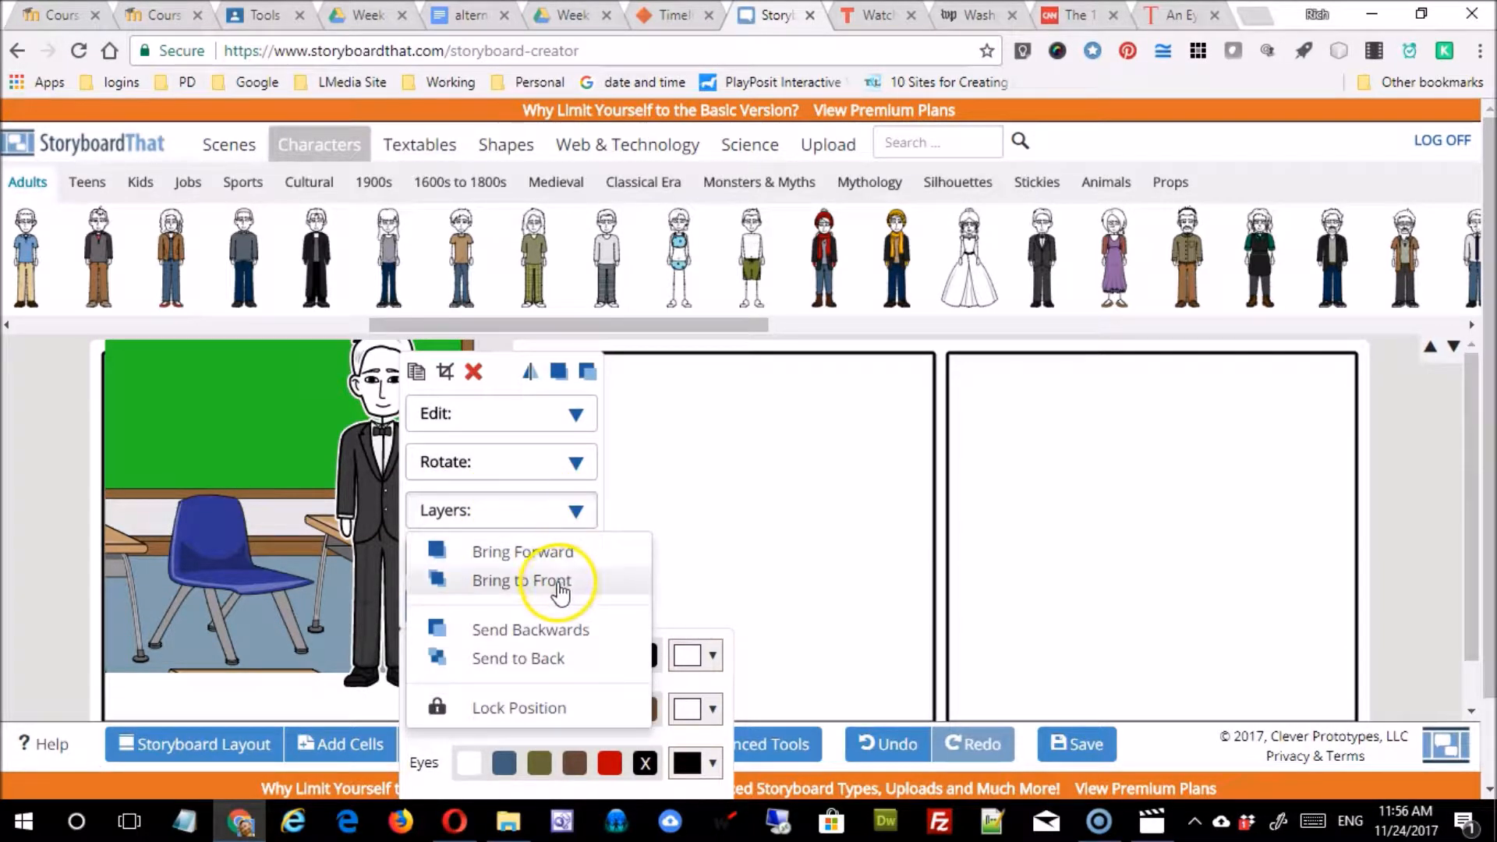
click(550, 553)
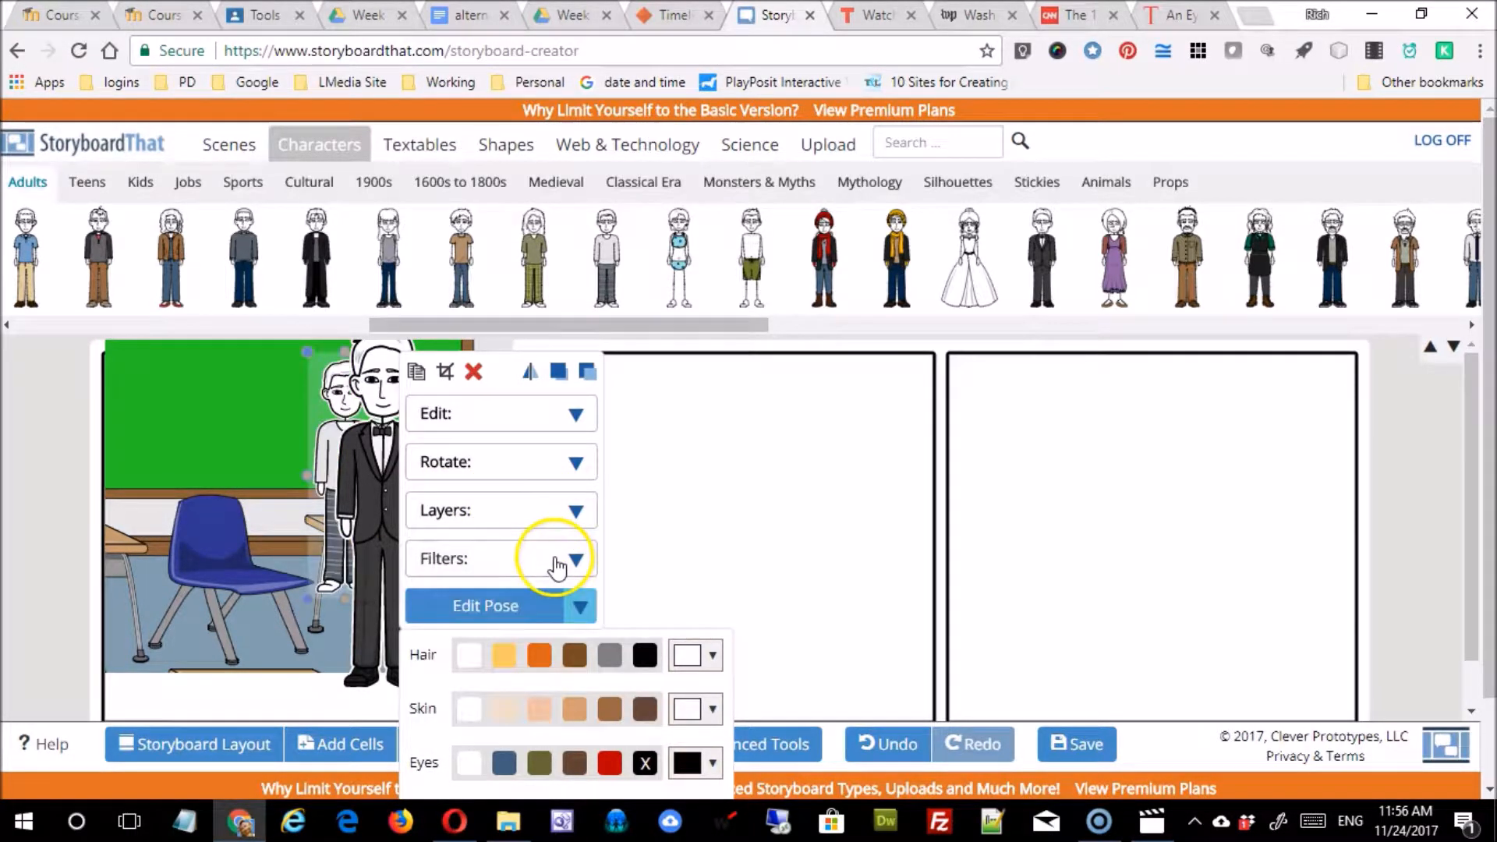
click(271, 594)
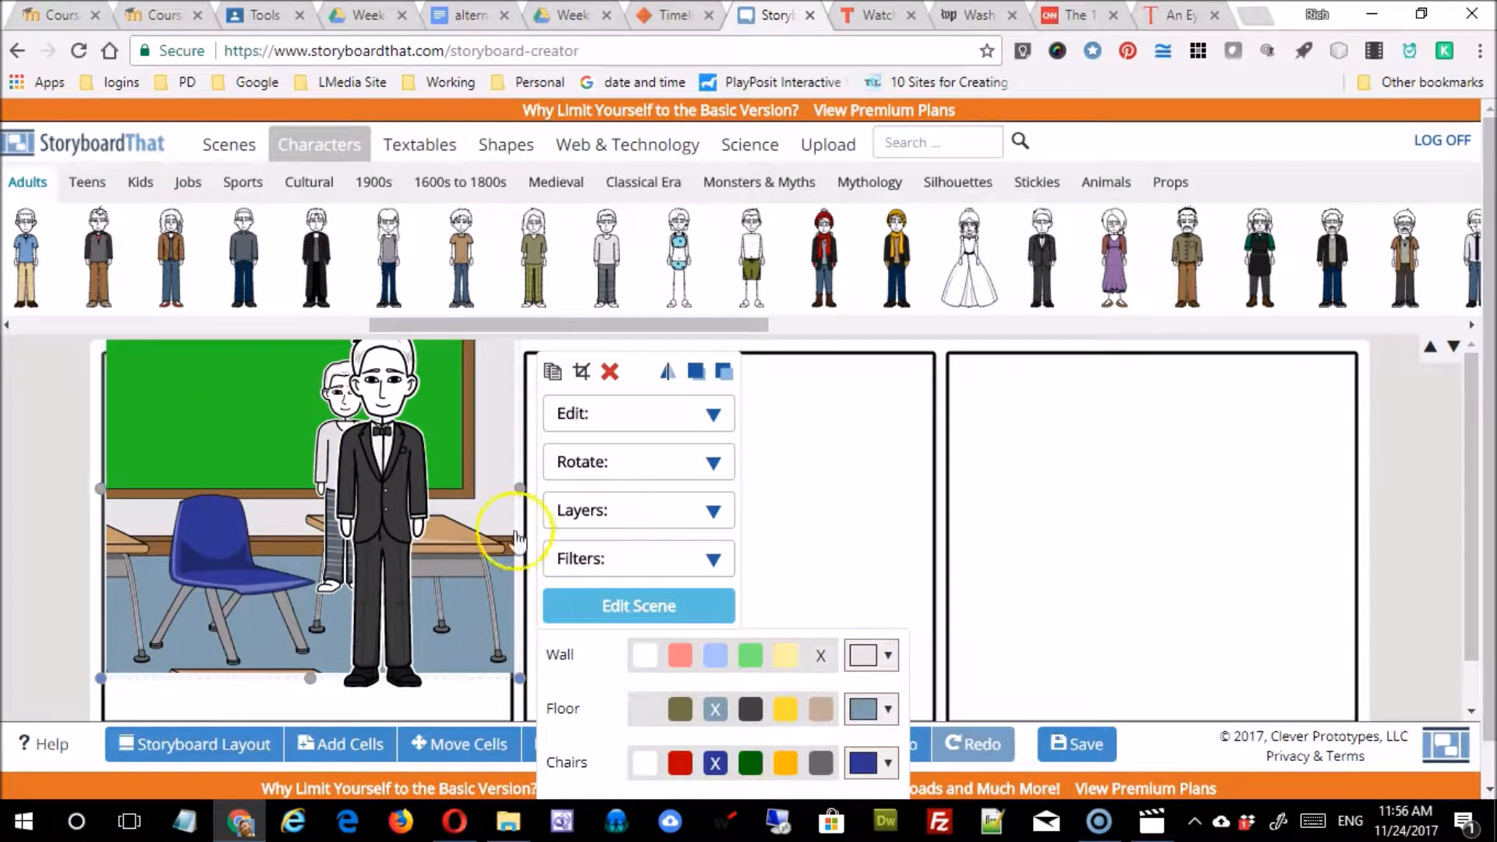
click(477, 530)
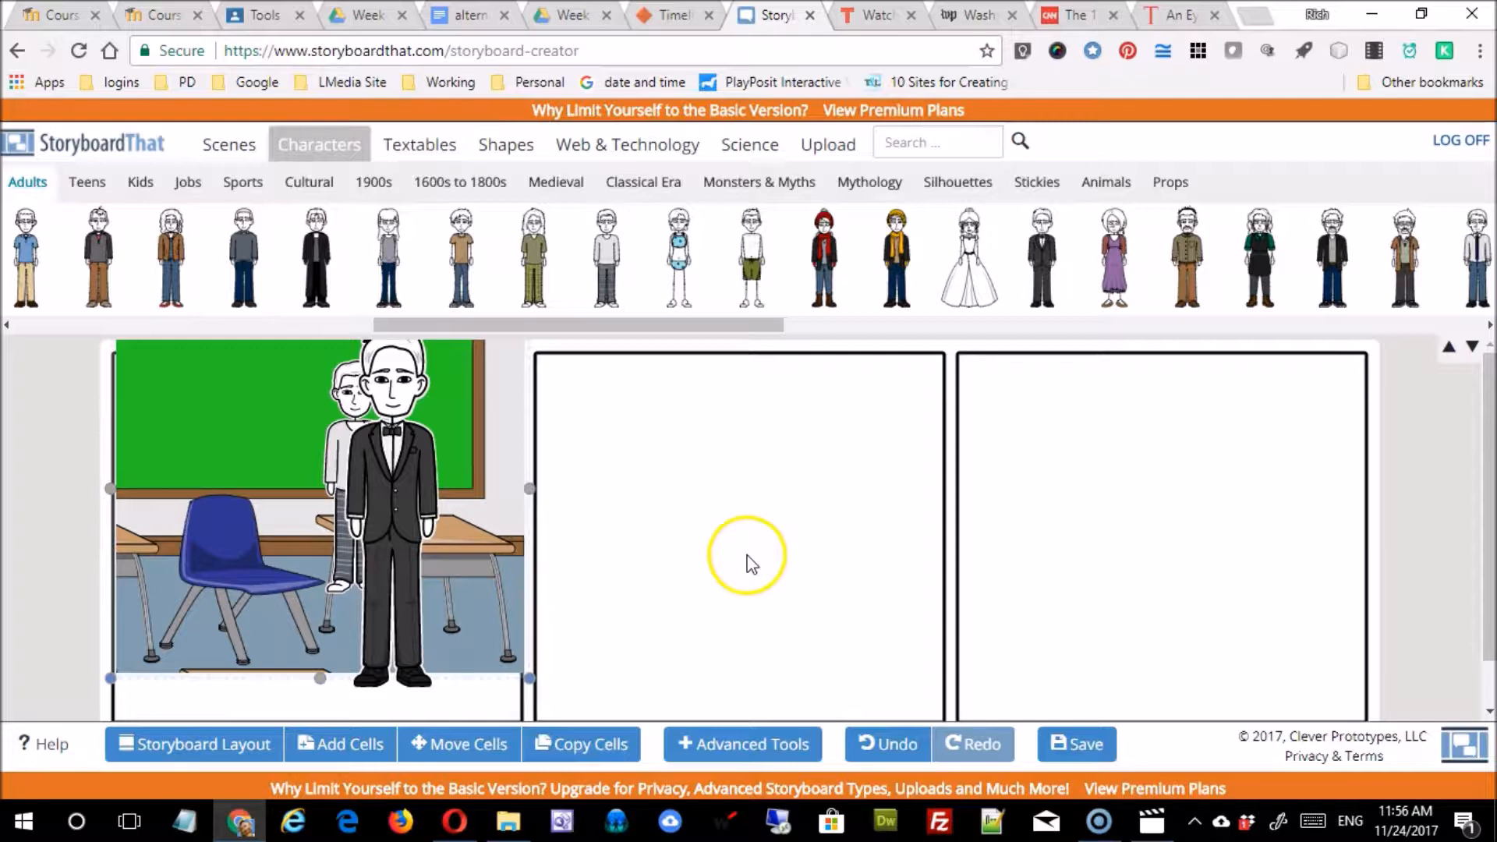
- Try the Night and No Desks options on the classroom scene, restore Day Time and Desks, and cancel the scene edit
click(481, 548)
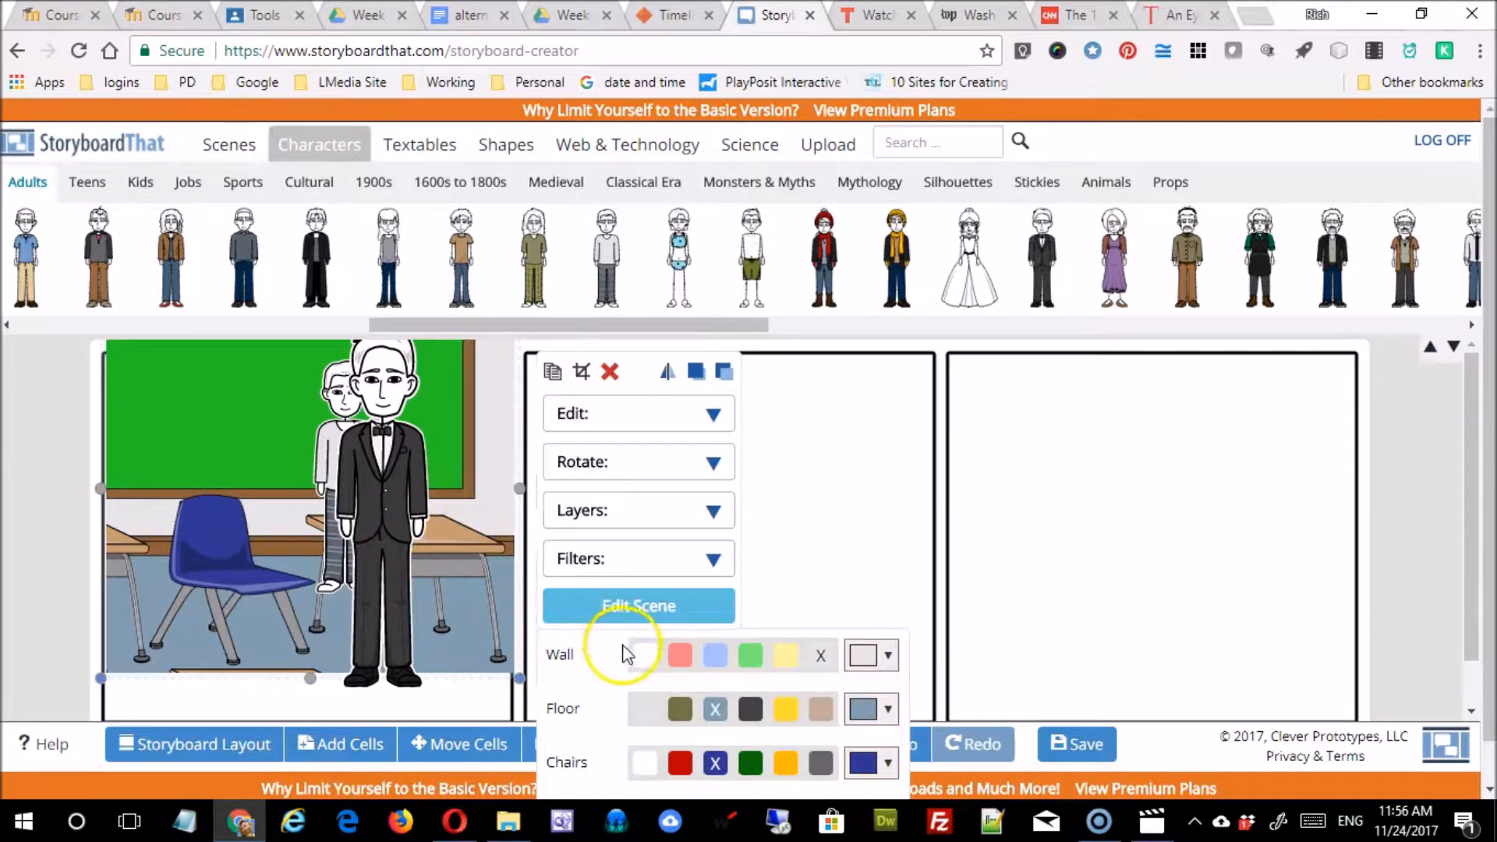
click(636, 607)
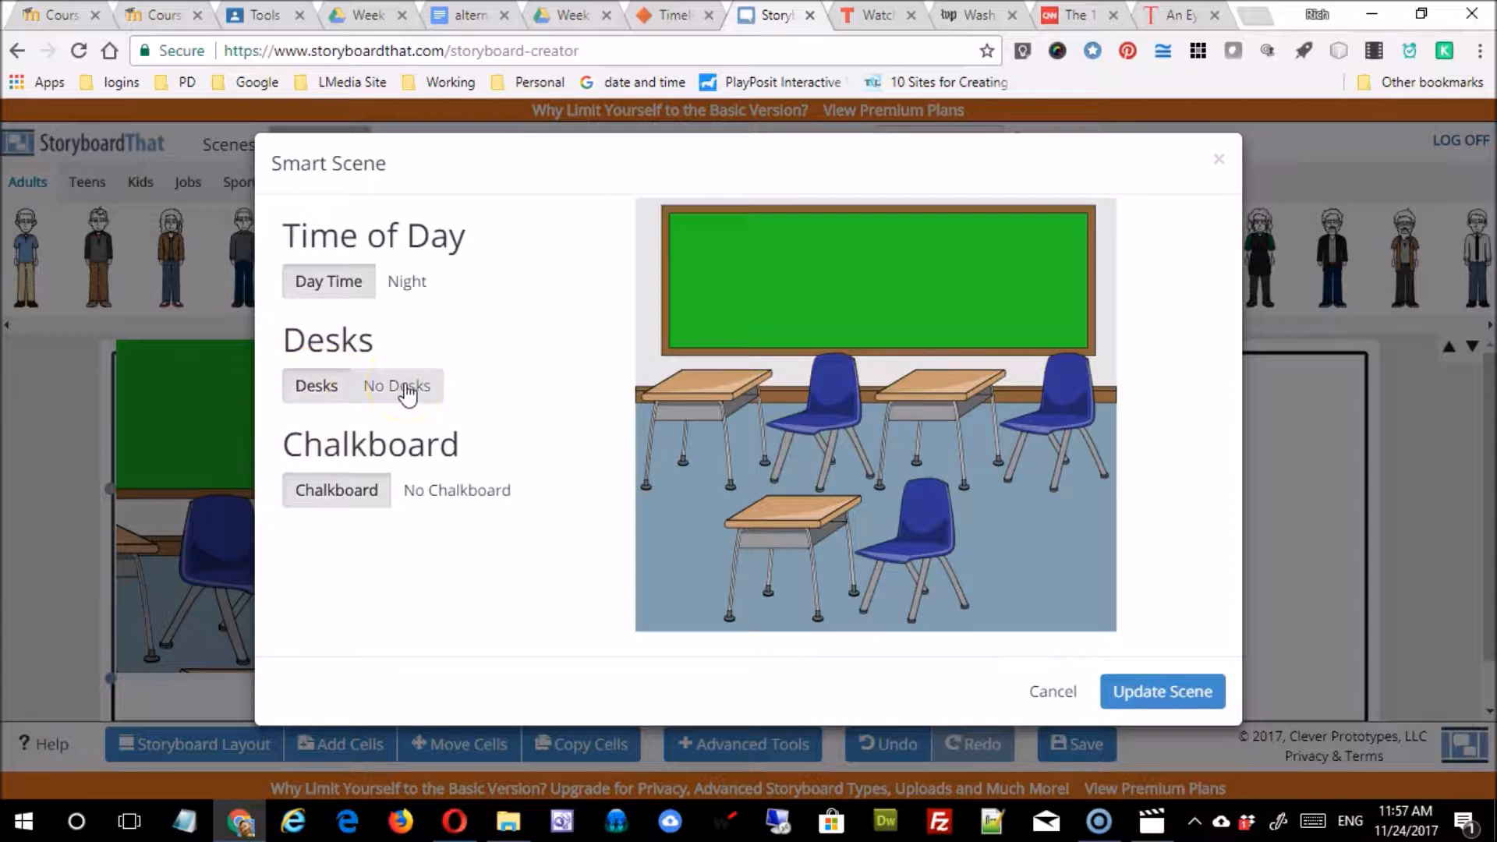
click(421, 292)
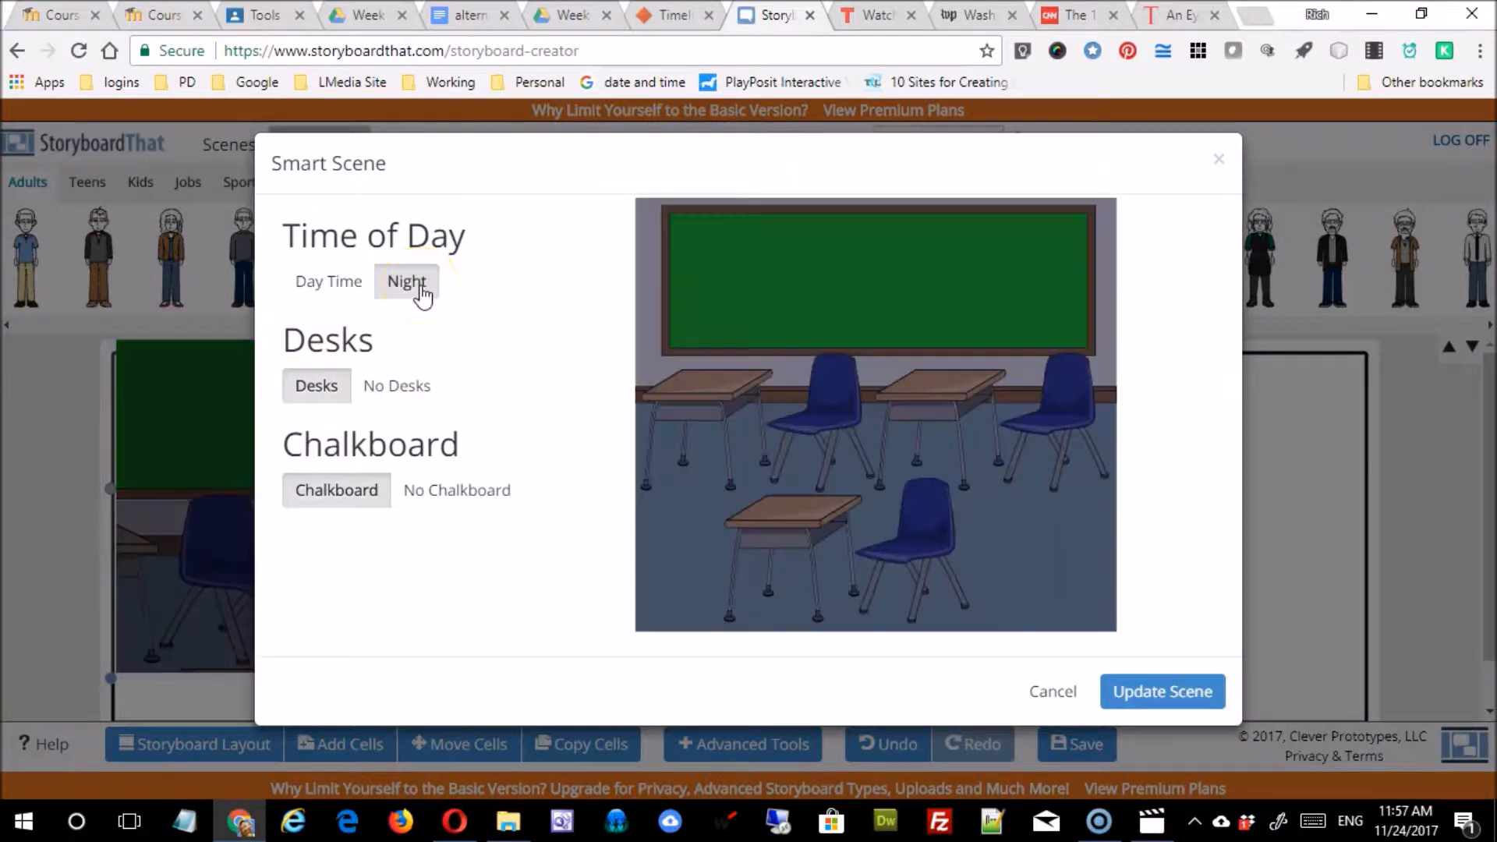
click(402, 390)
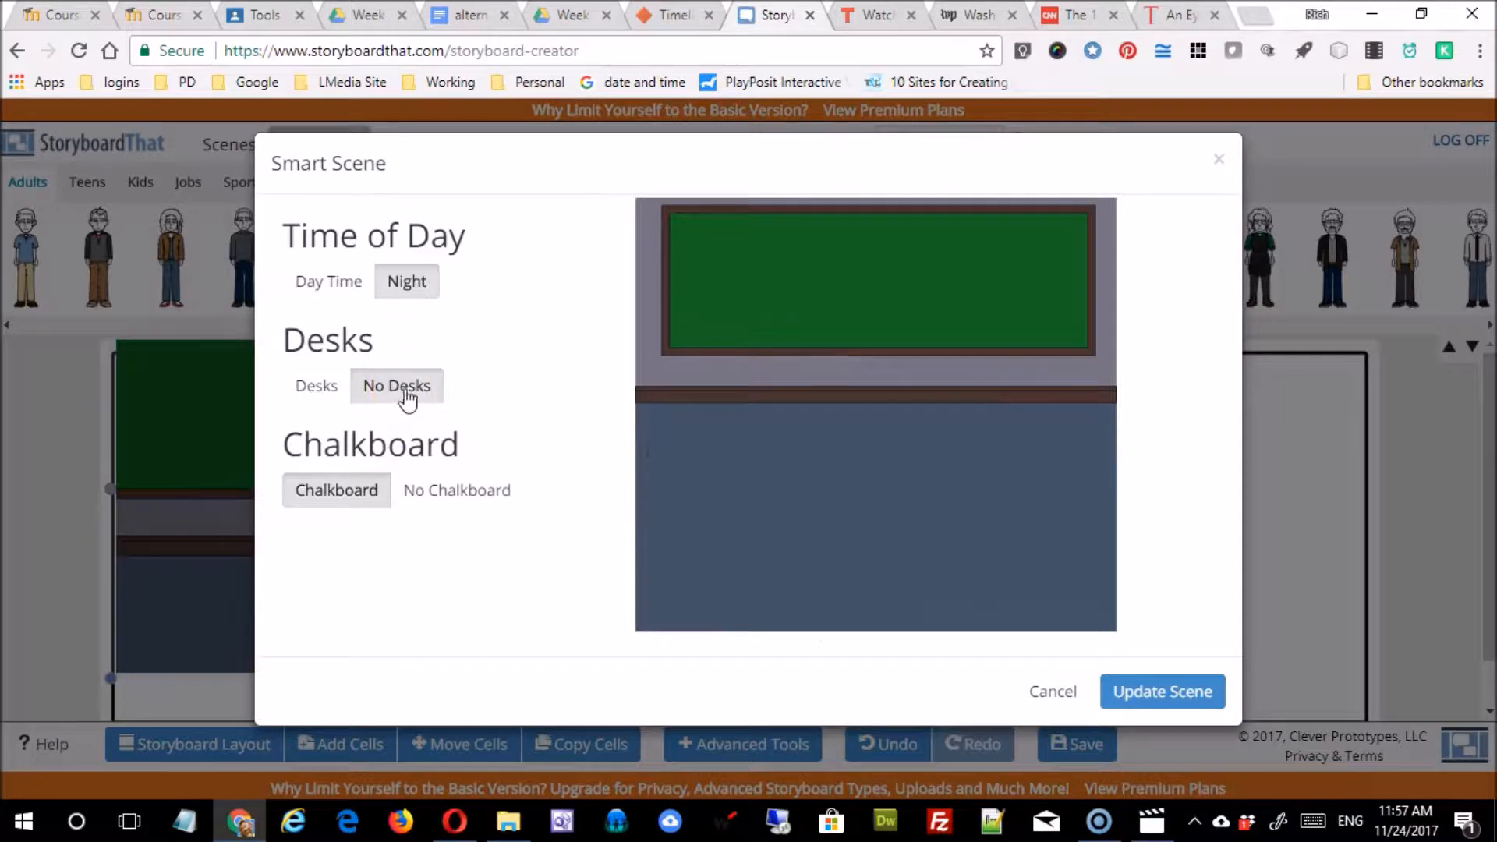
click(321, 387)
click(326, 280)
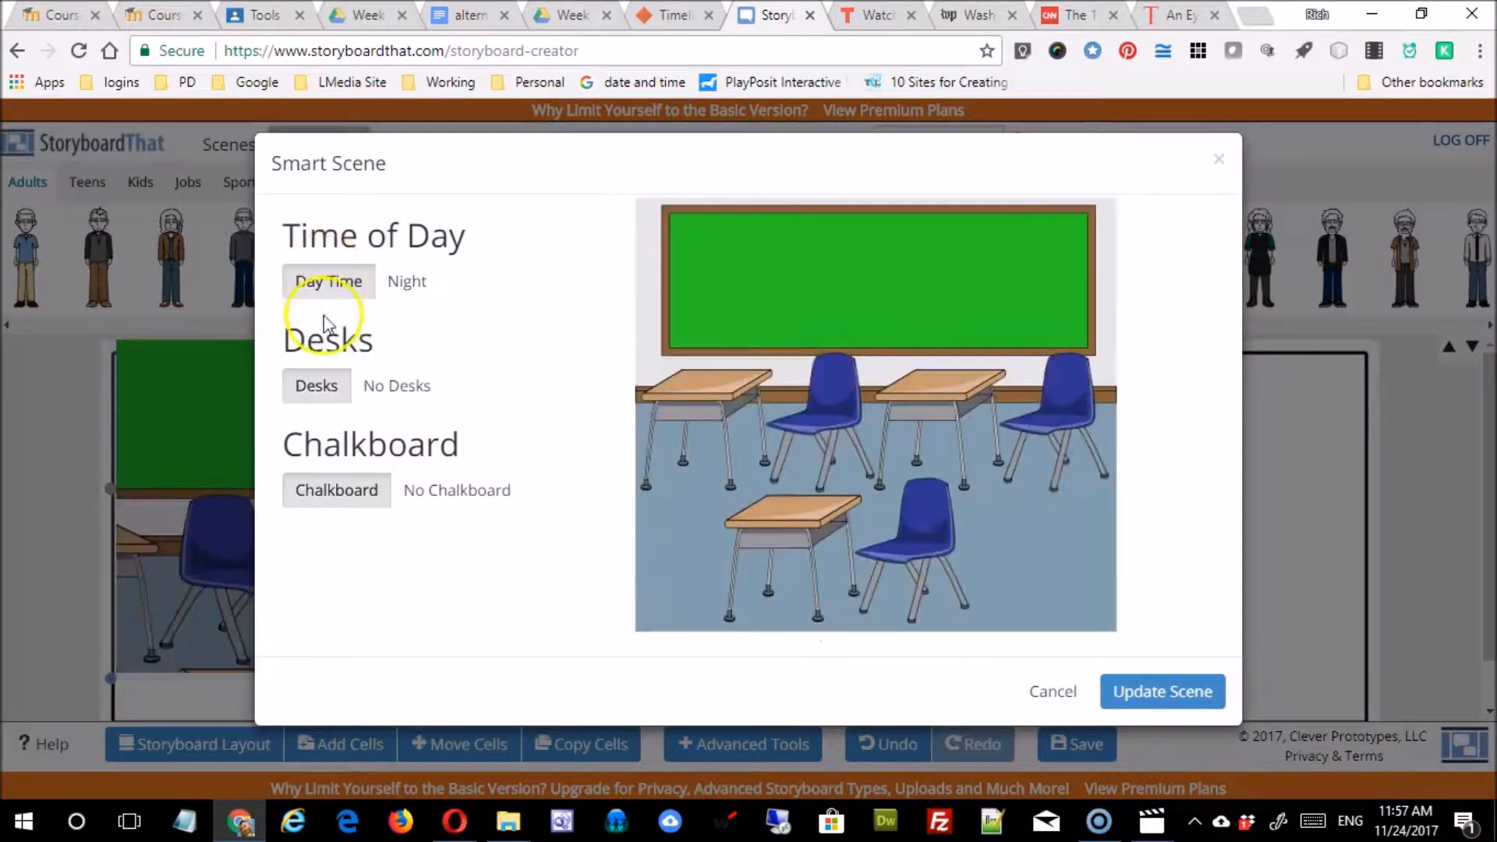
click(1050, 693)
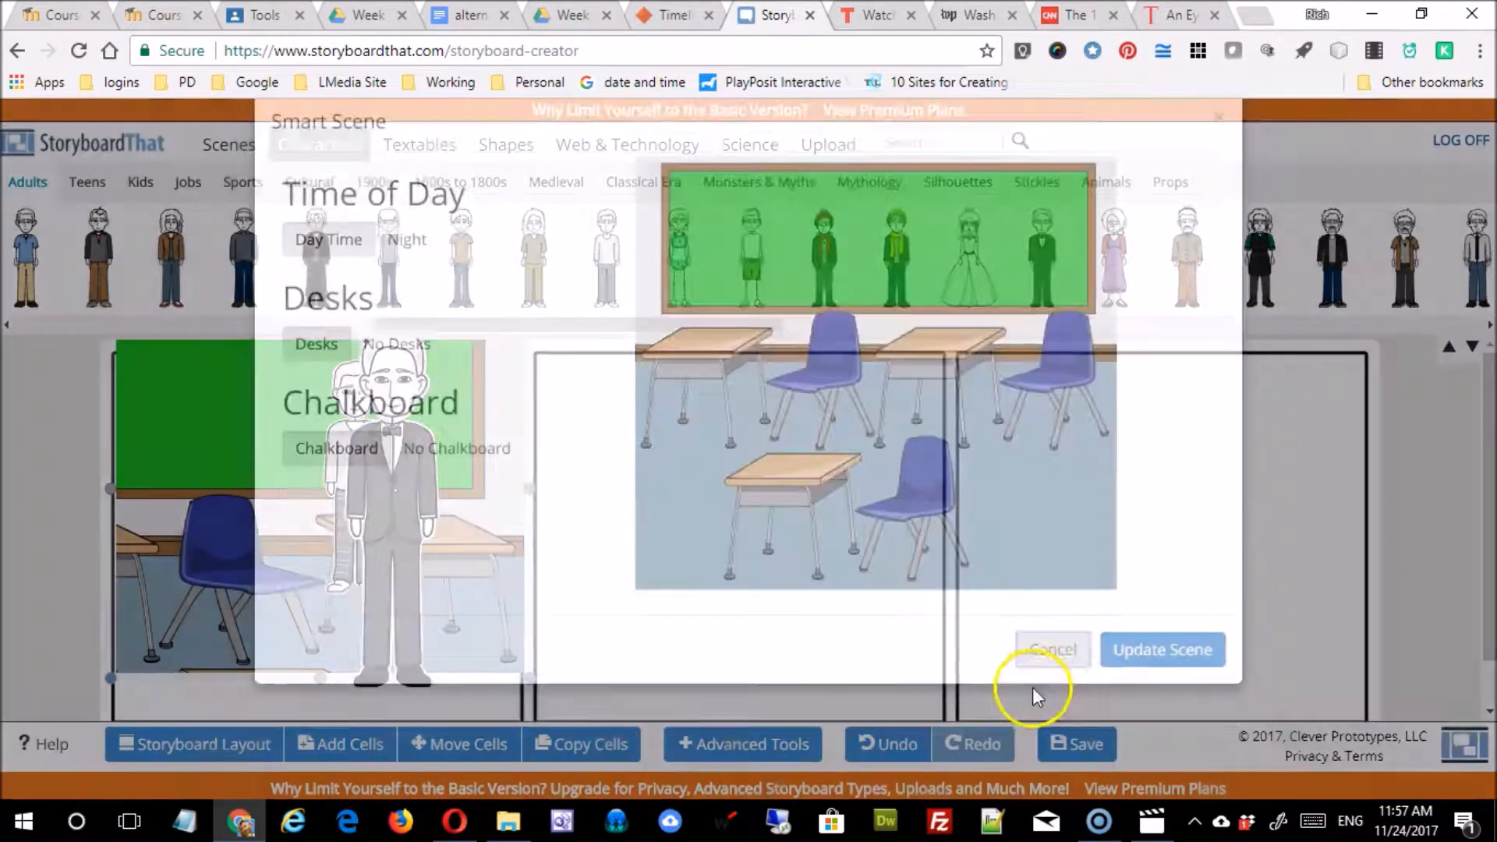
- Change the tuxedo man's pose to Sitting
click(398, 538)
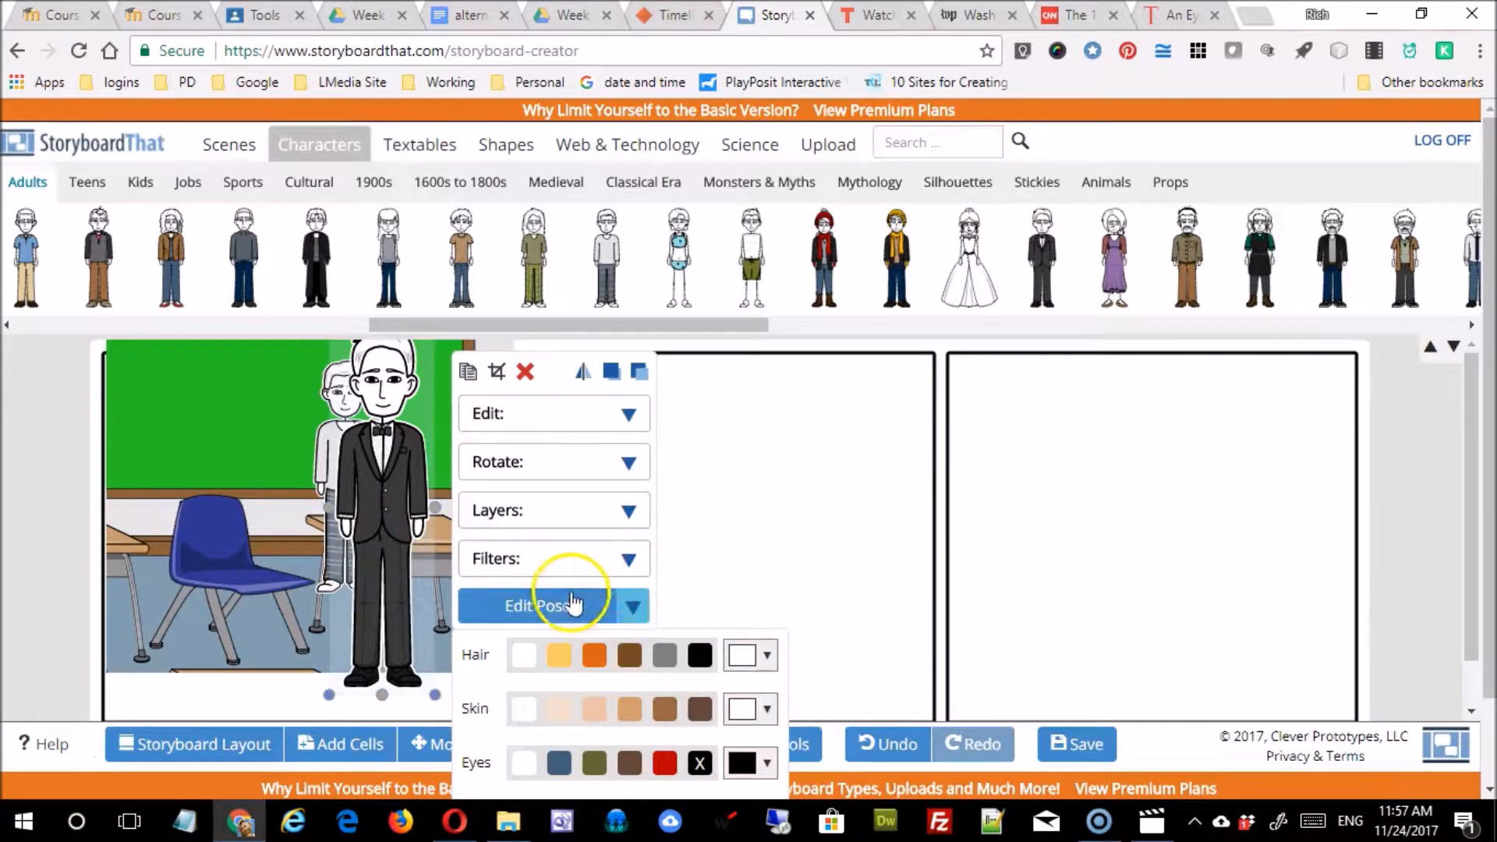
click(637, 614)
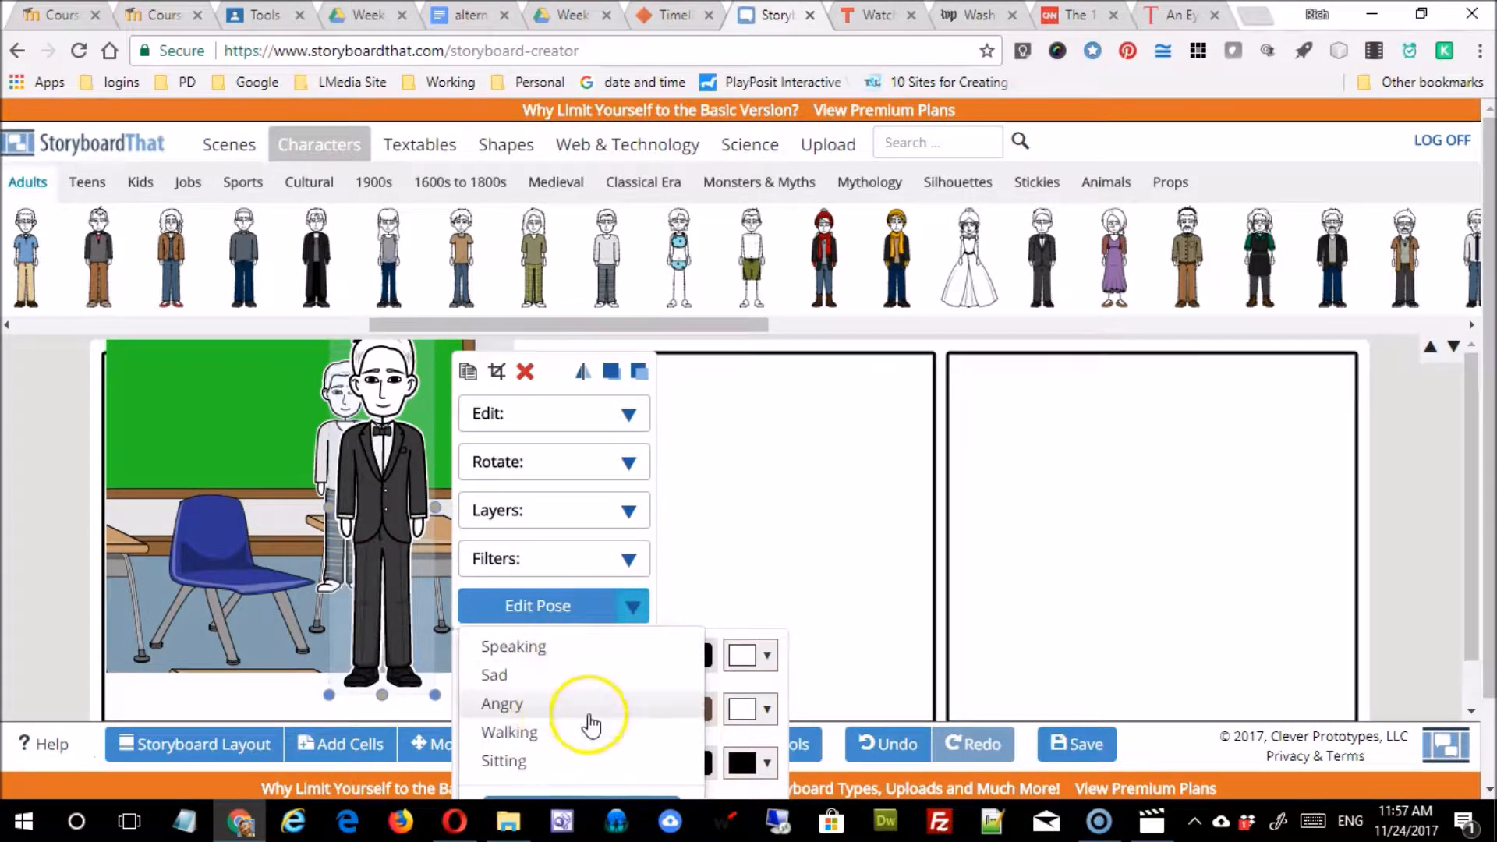
scroll(546, 744, down, 1)
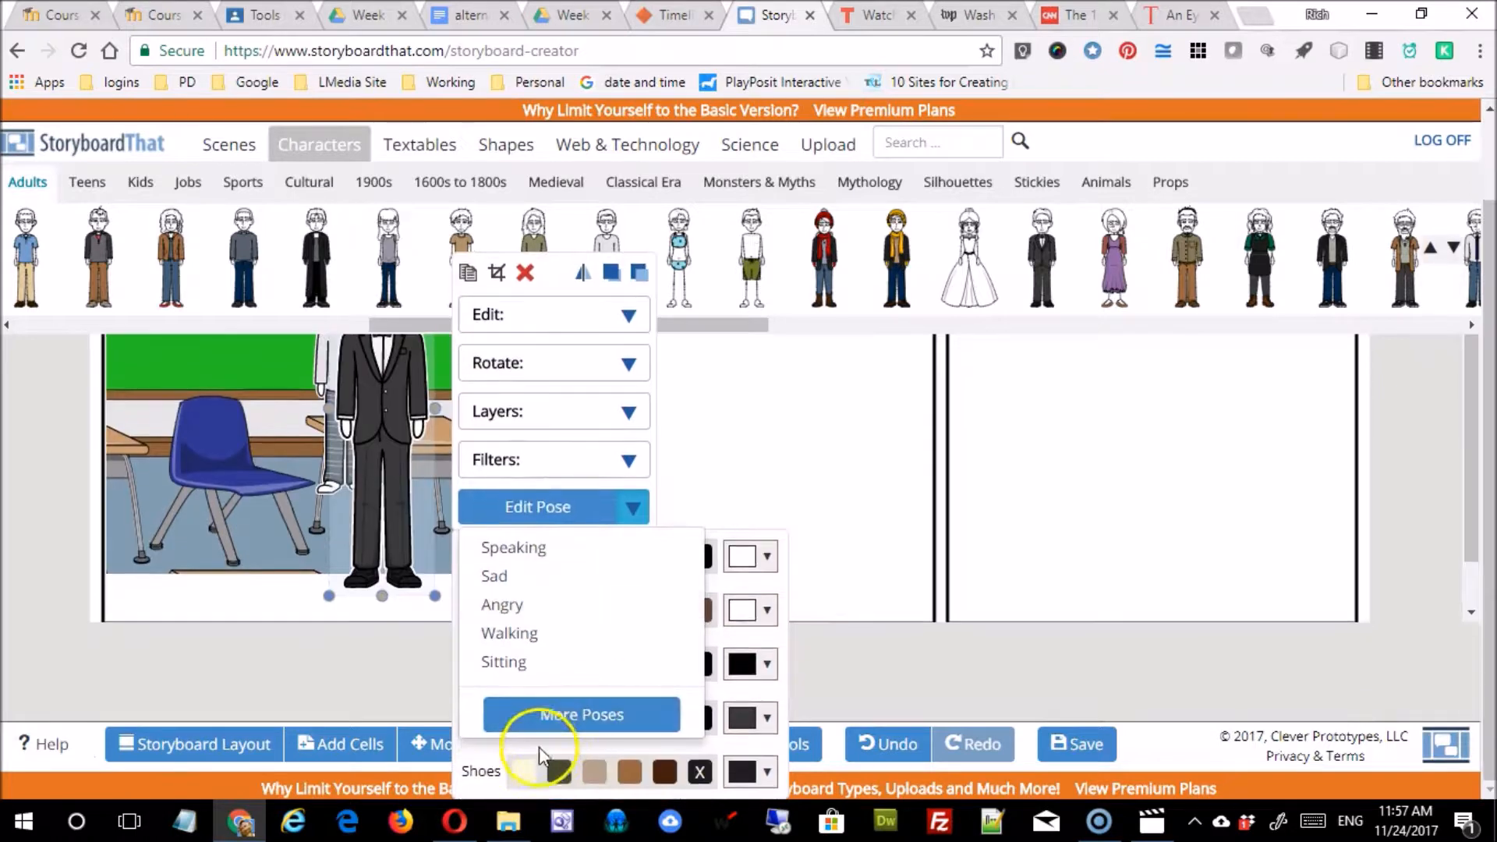
click(504, 662)
- Move the seated tuxedo man onto the blue chair in the first cell and deselect him
click(304, 437)
drag(304, 437, 254, 534)
drag(248, 546, 245, 539)
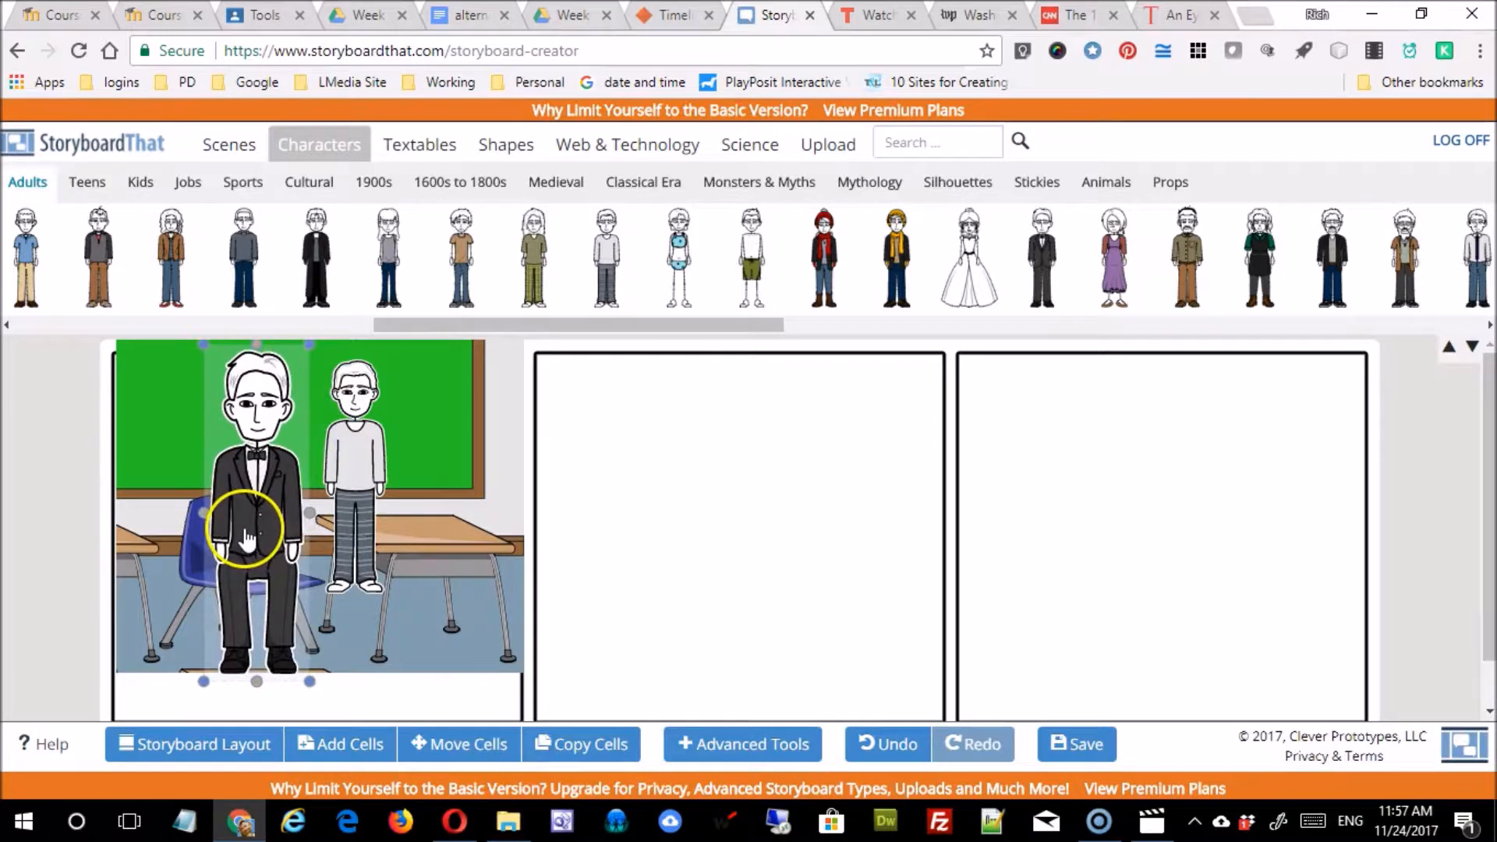
click(675, 544)
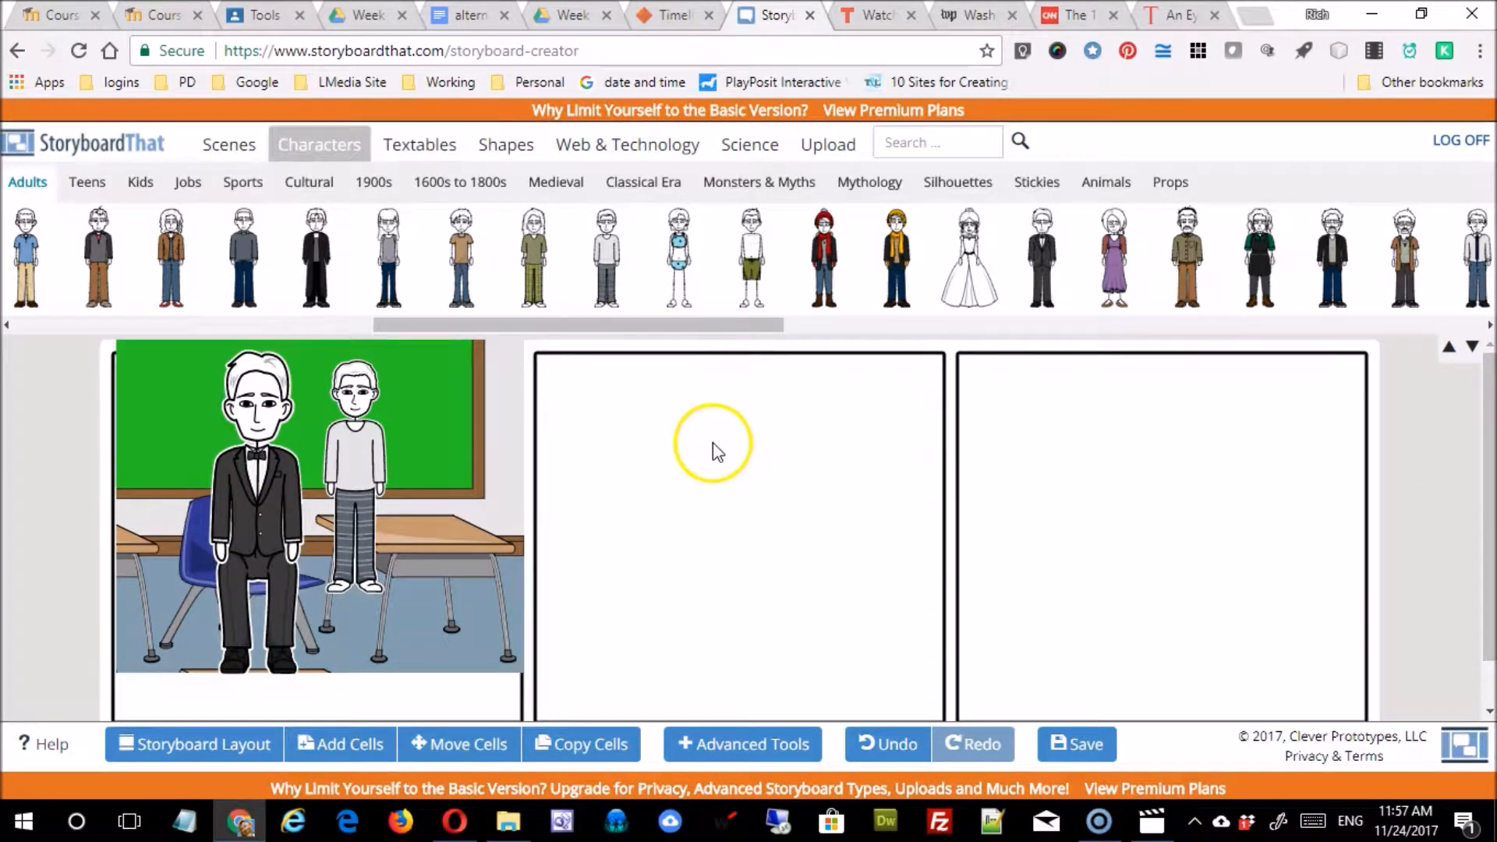
- Add a classic cloud-shaped thought bubble with its trail at the upper left to the first cell, beside the seated man's head
click(421, 148)
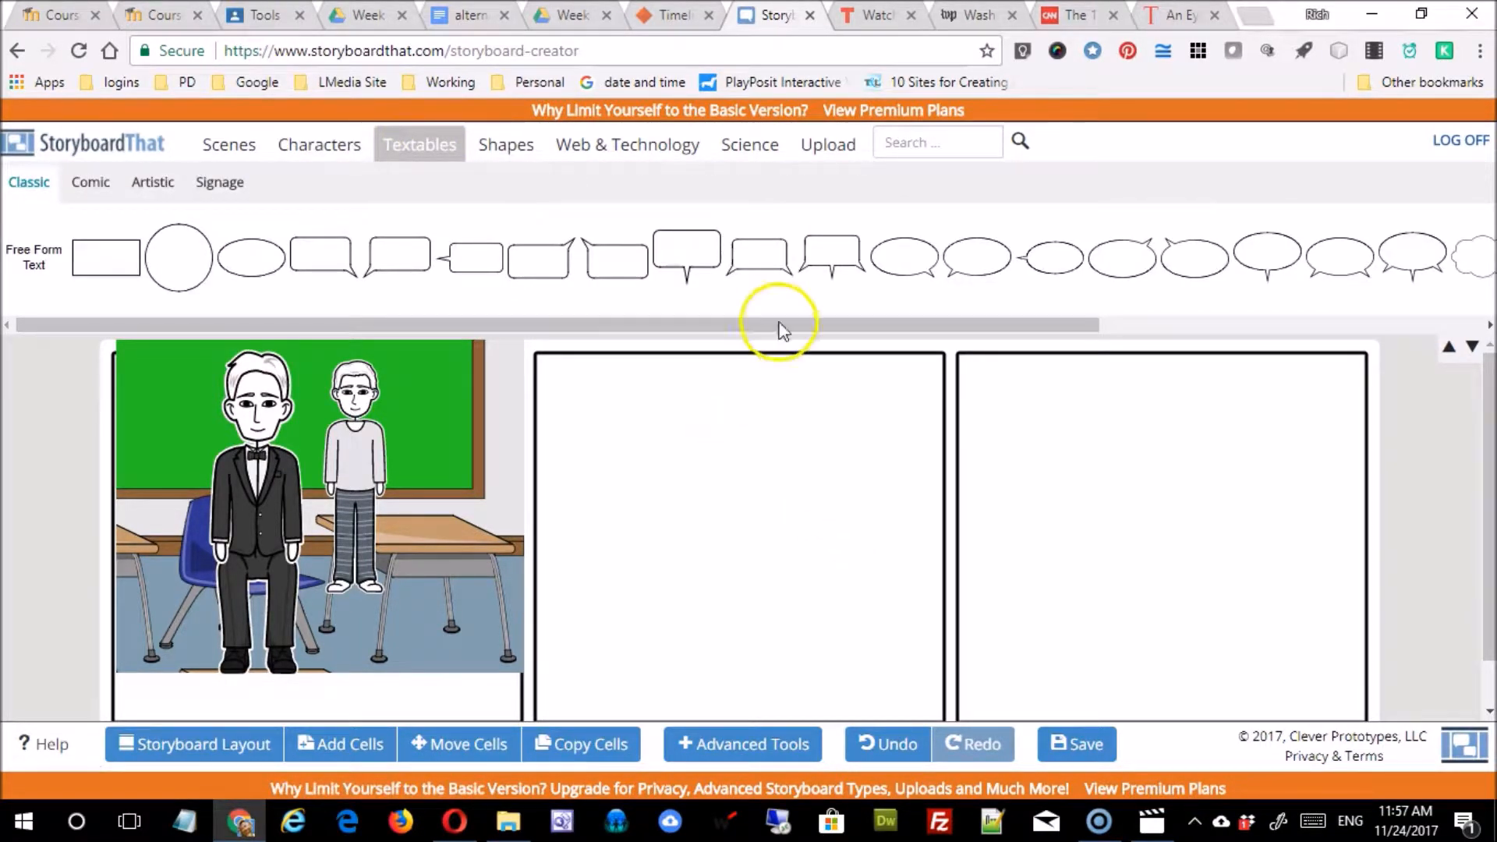
drag(946, 321, 1343, 325)
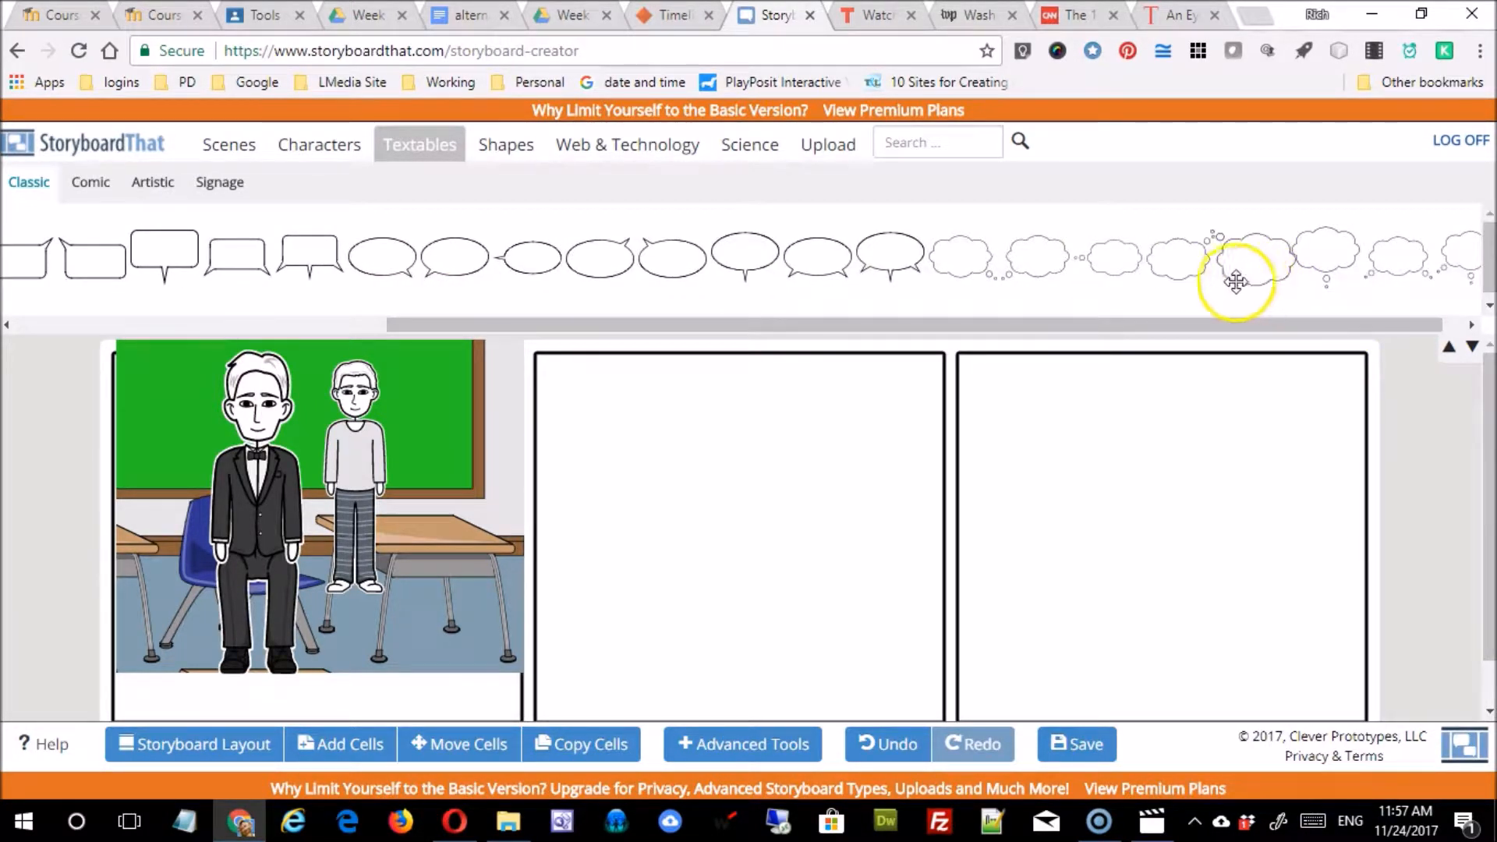
drag(1251, 277, 428, 409)
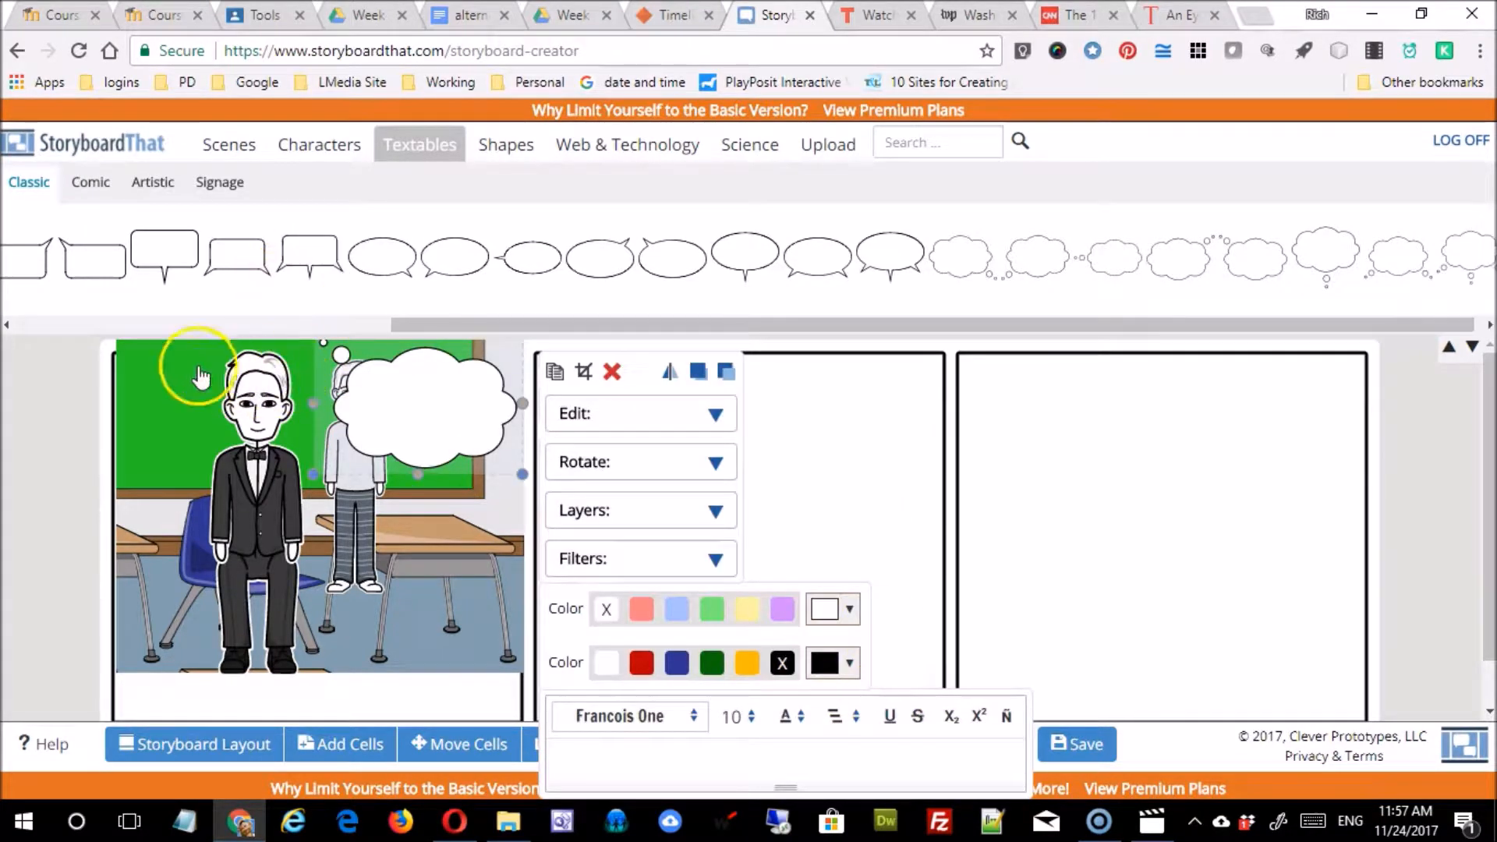
- Add a classic rounded rectangular speech bubble to the first cell over the seated man and flip it horizontally so its tail points right
drag(120, 288, 291, 452)
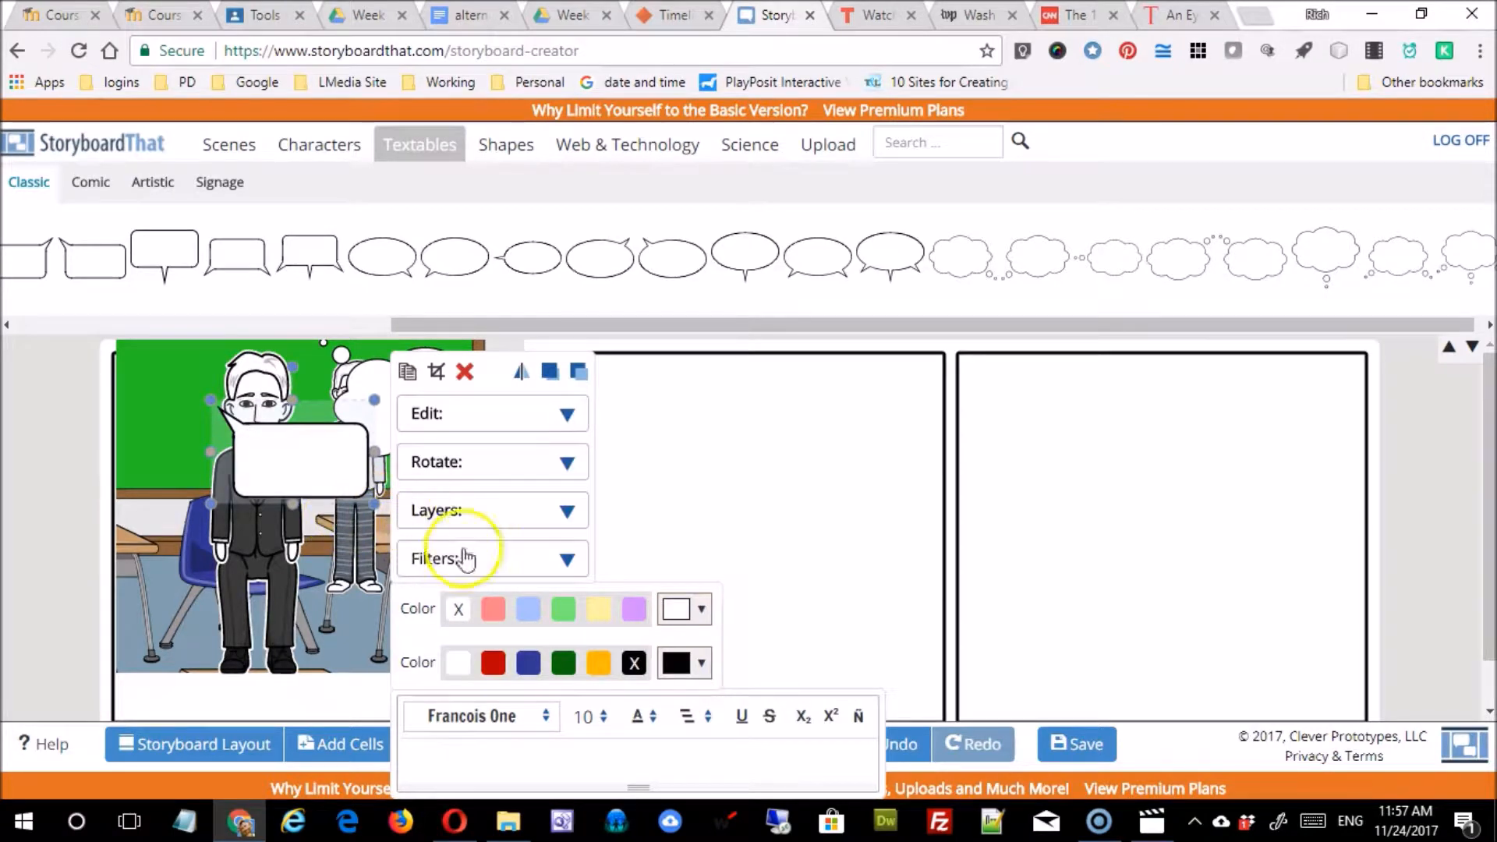
click(324, 480)
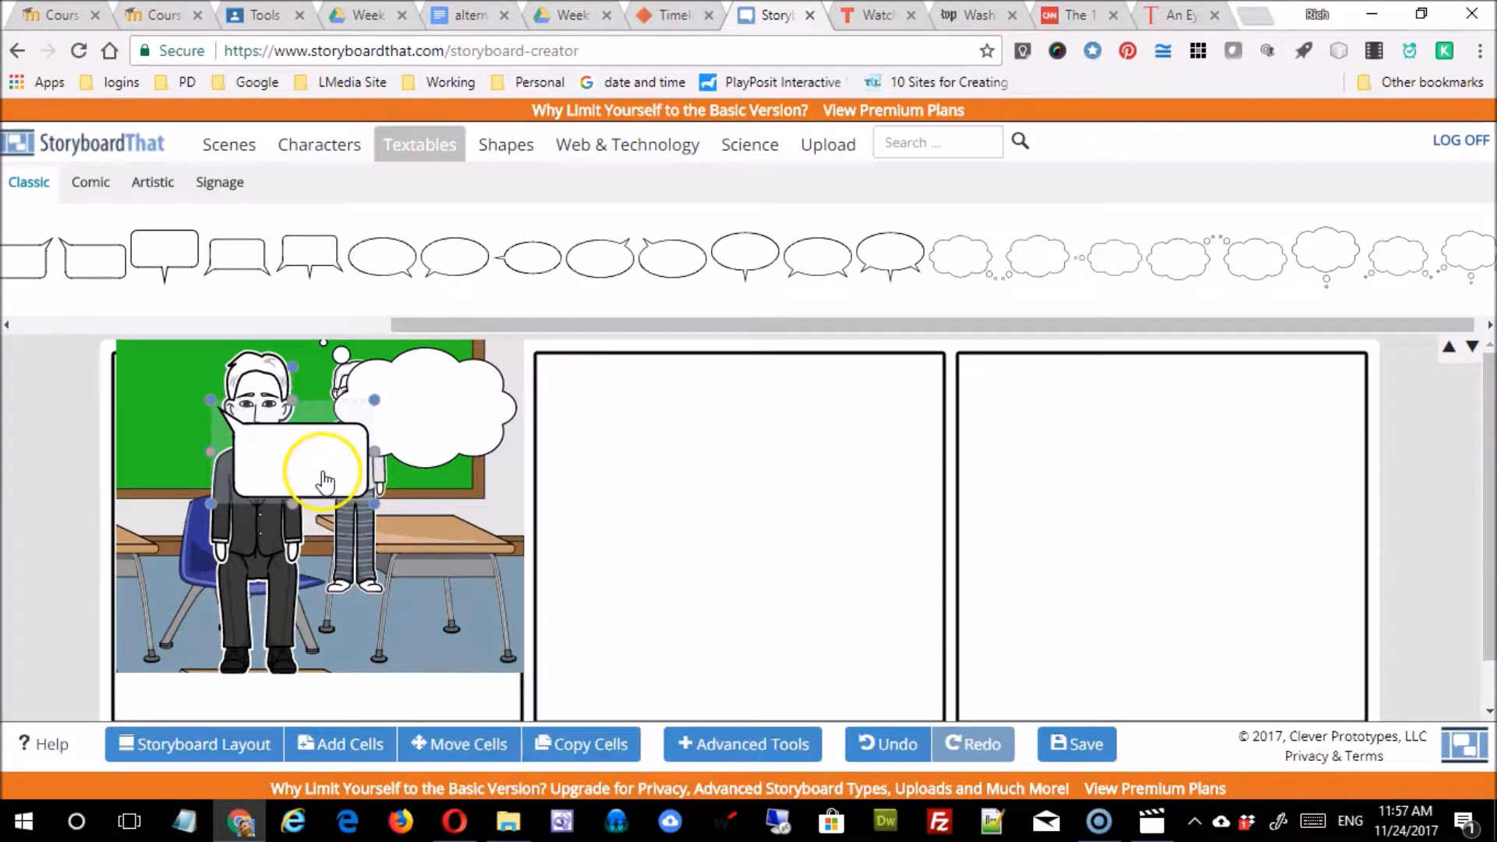
click(335, 479)
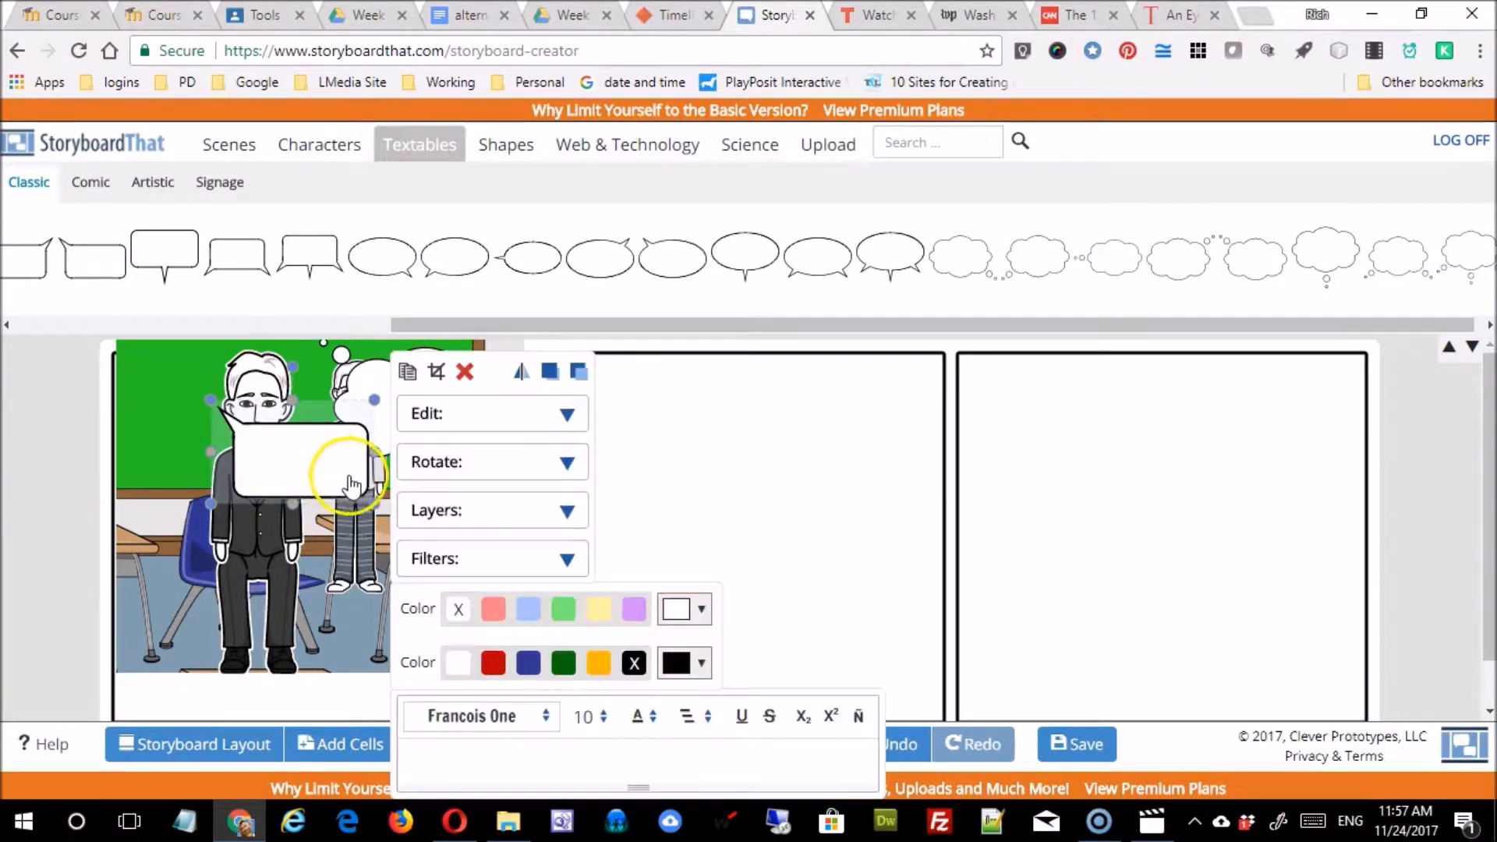
click(568, 477)
click(522, 583)
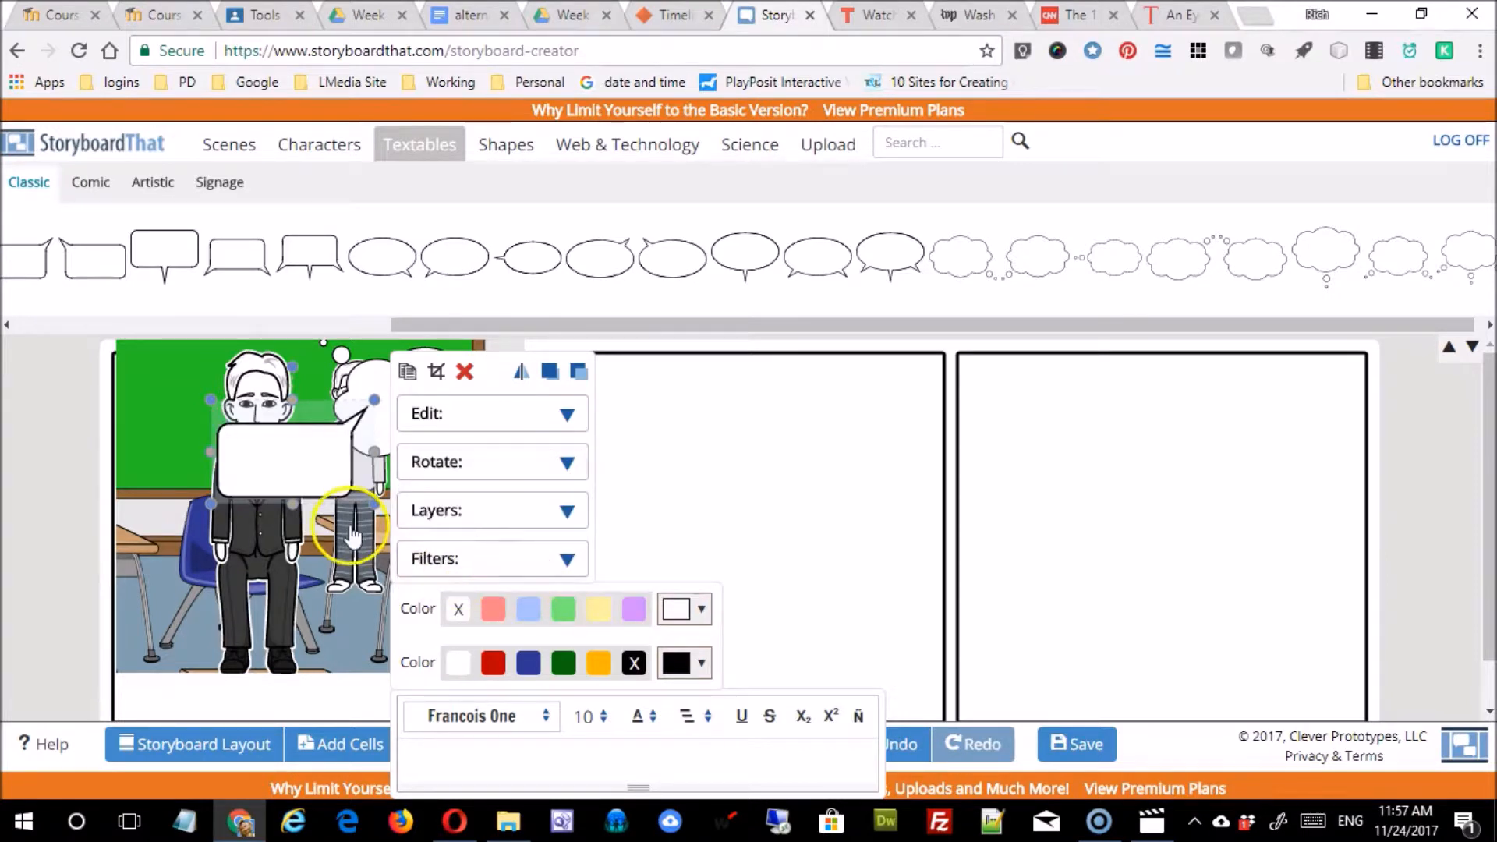
- Shrink the rectangular speech bubble and place it beside the seated man with its tail at his mouth
click(277, 489)
drag(277, 490, 212, 513)
drag(102, 527, 142, 510)
click(183, 477)
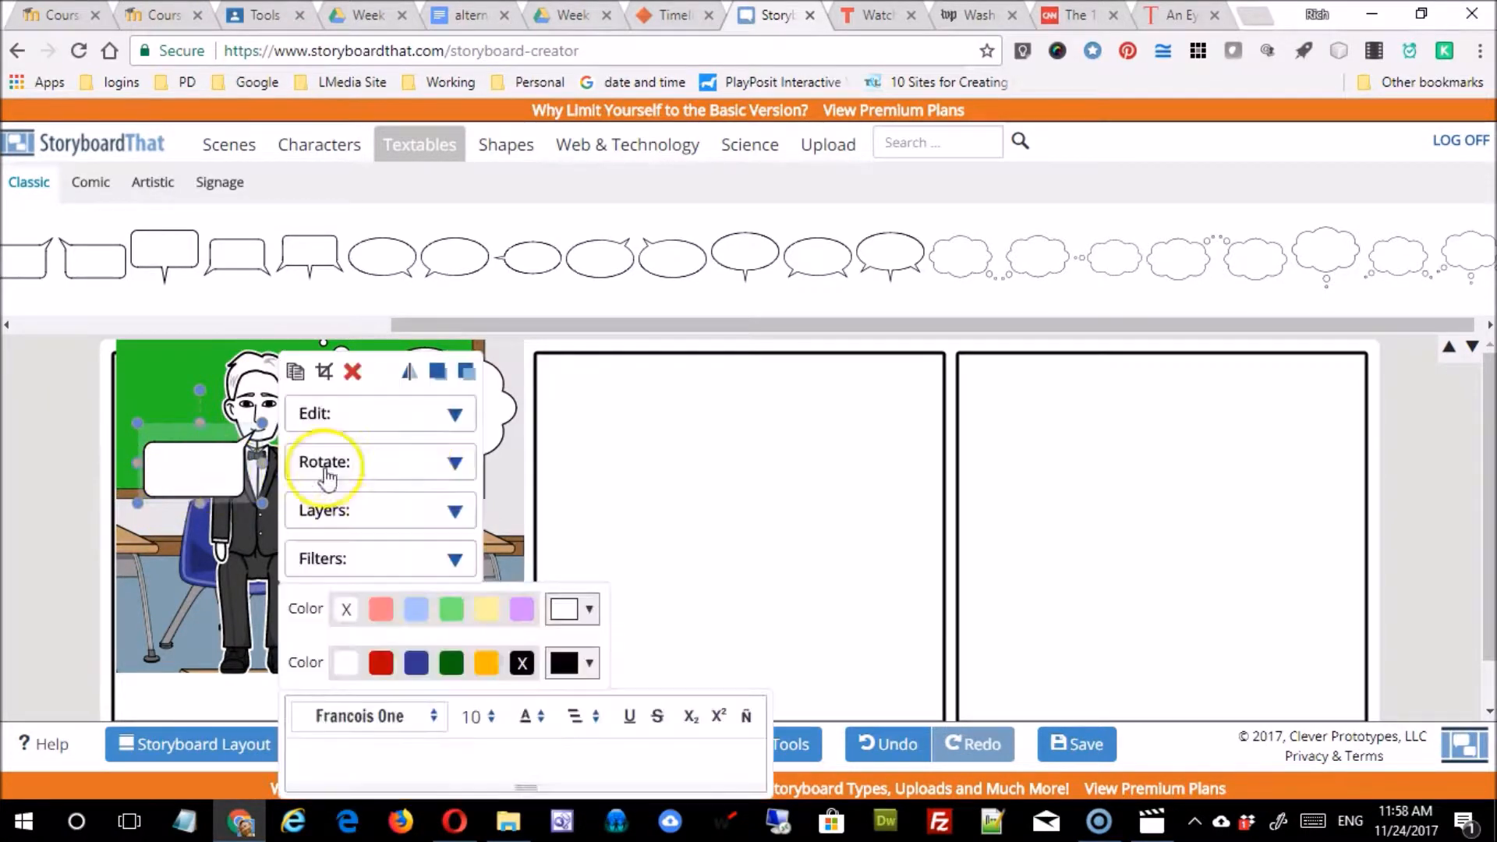
- Enter "Where is that student?" in the seated man's speech bubble and deselect it
click(392, 760)
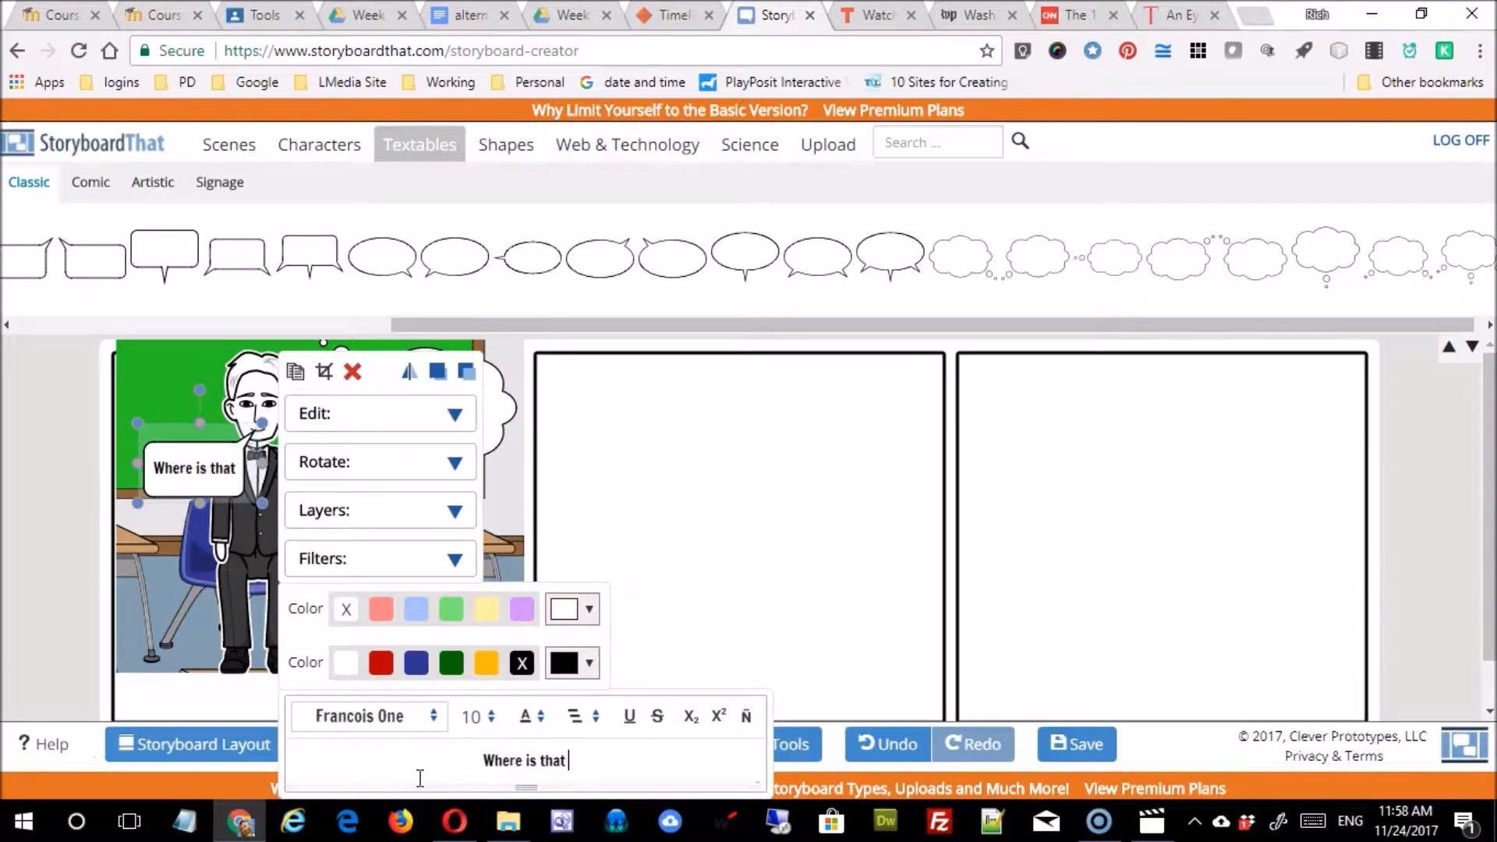
text(?)
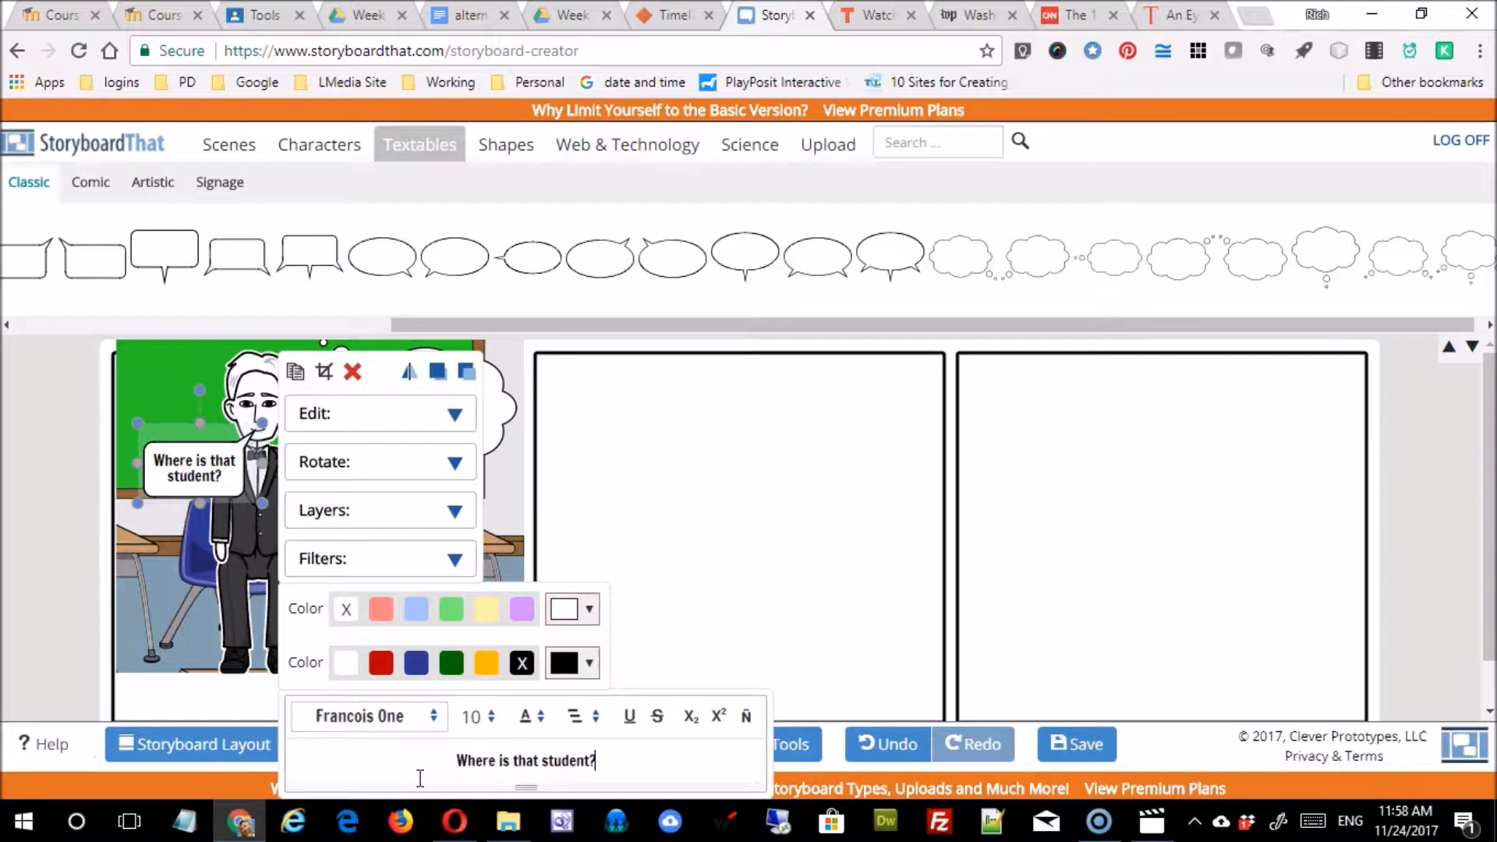
click(493, 722)
click(492, 725)
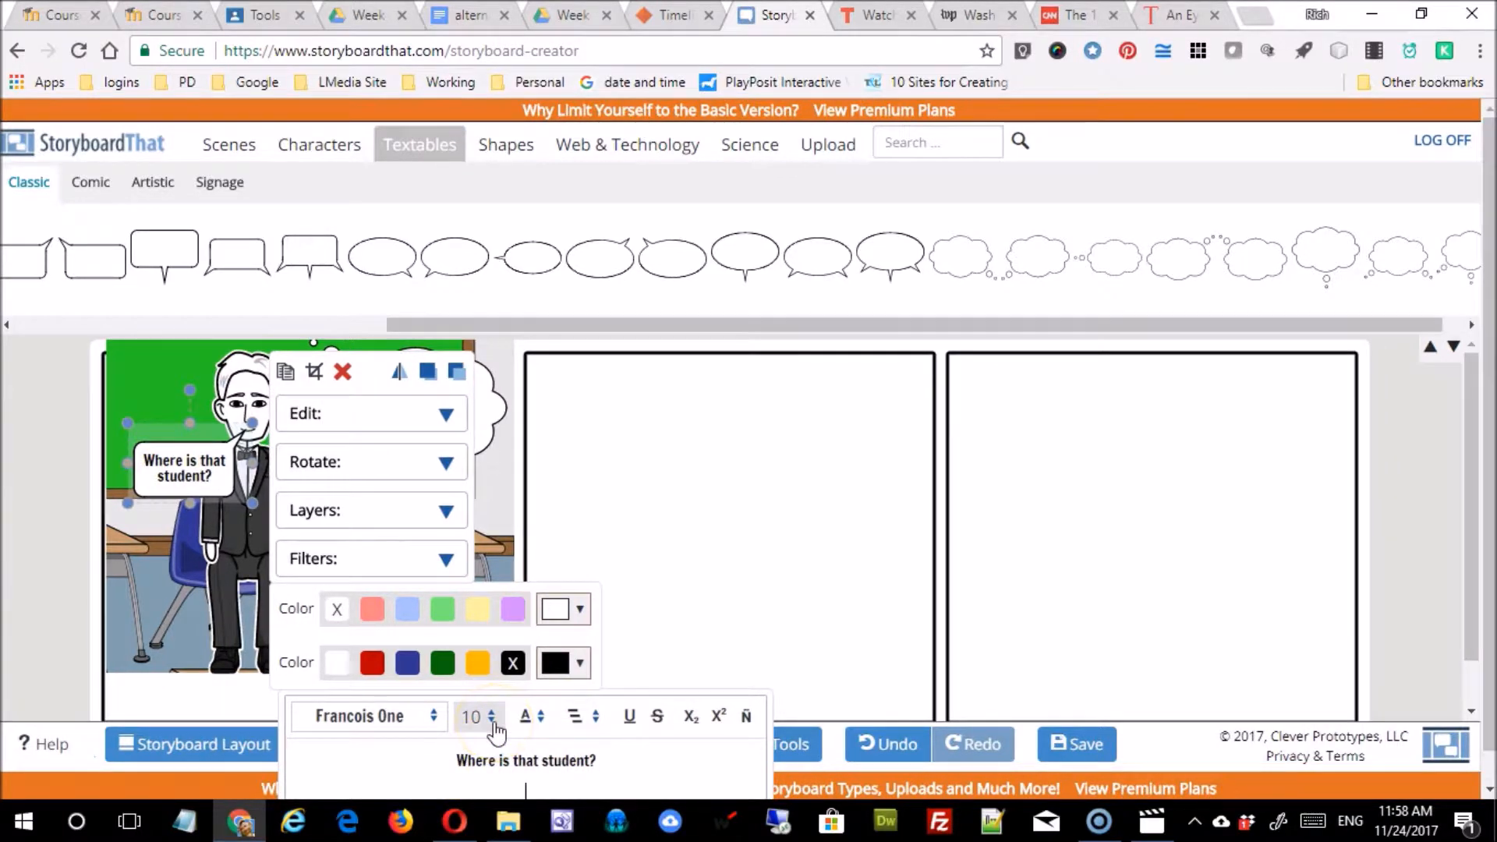
click(246, 629)
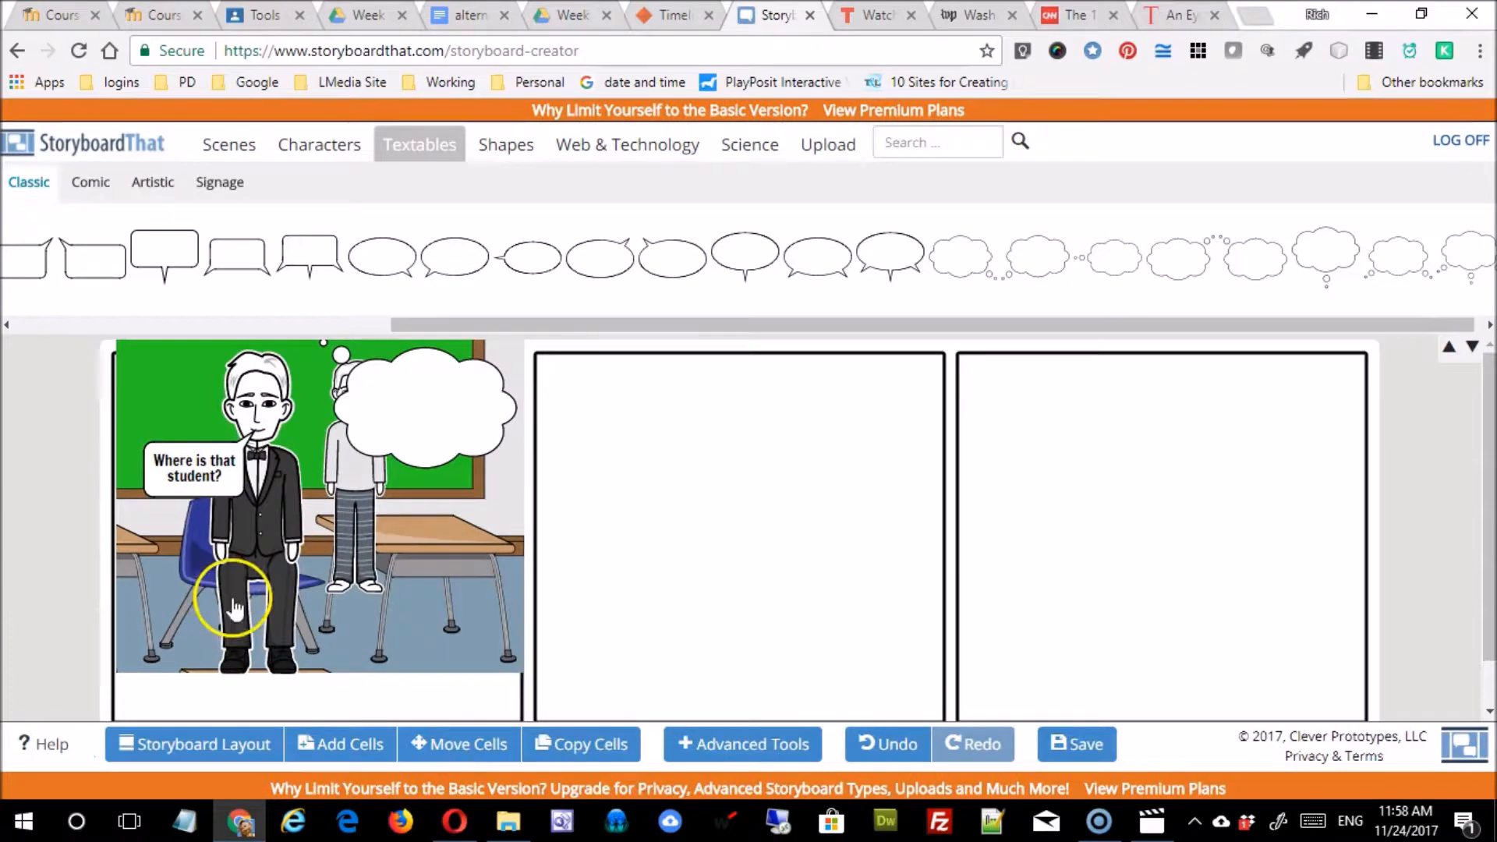
- Shrink and tilt the thought bubble, and place it beside the standing character's head in the first cell
click(414, 436)
drag(414, 437, 449, 505)
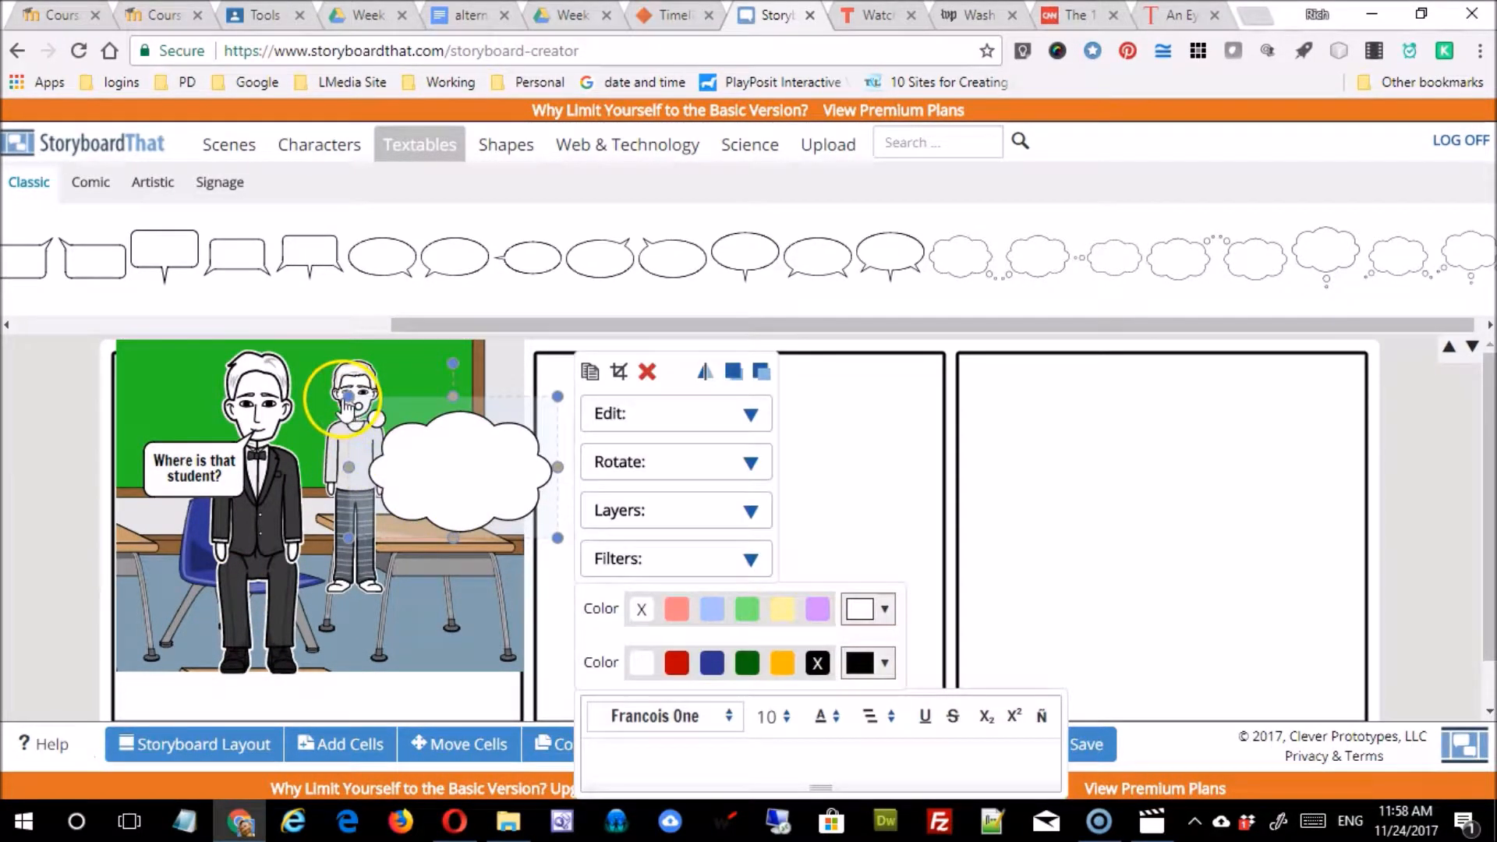
drag(449, 377, 414, 382)
drag(438, 477, 444, 476)
drag(334, 439, 450, 425)
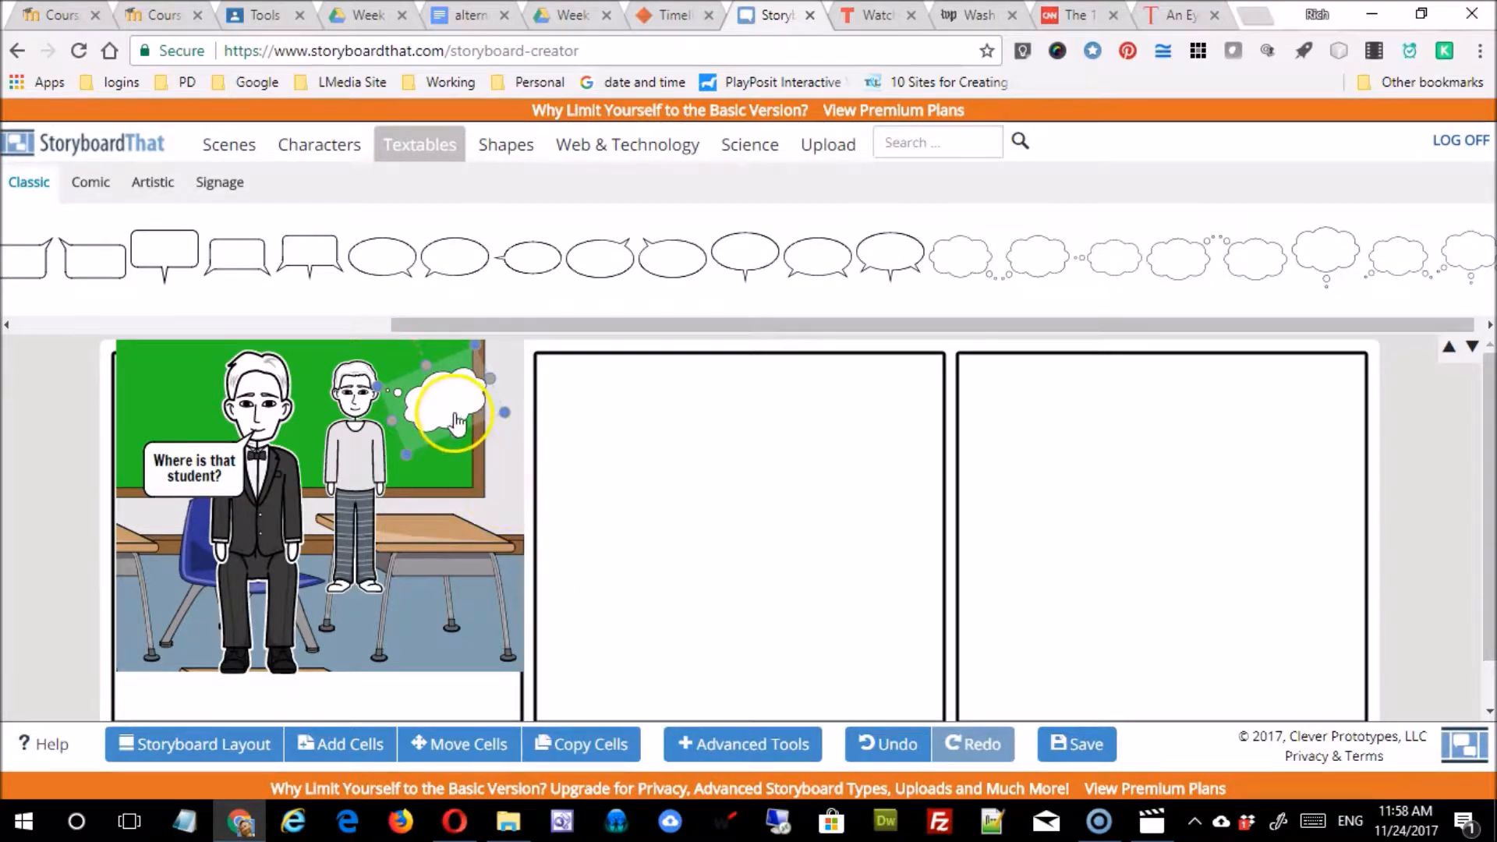
- Enter "Not very observant" in the standing character's thought bubble, check the available fonts, and deselect it
click(456, 421)
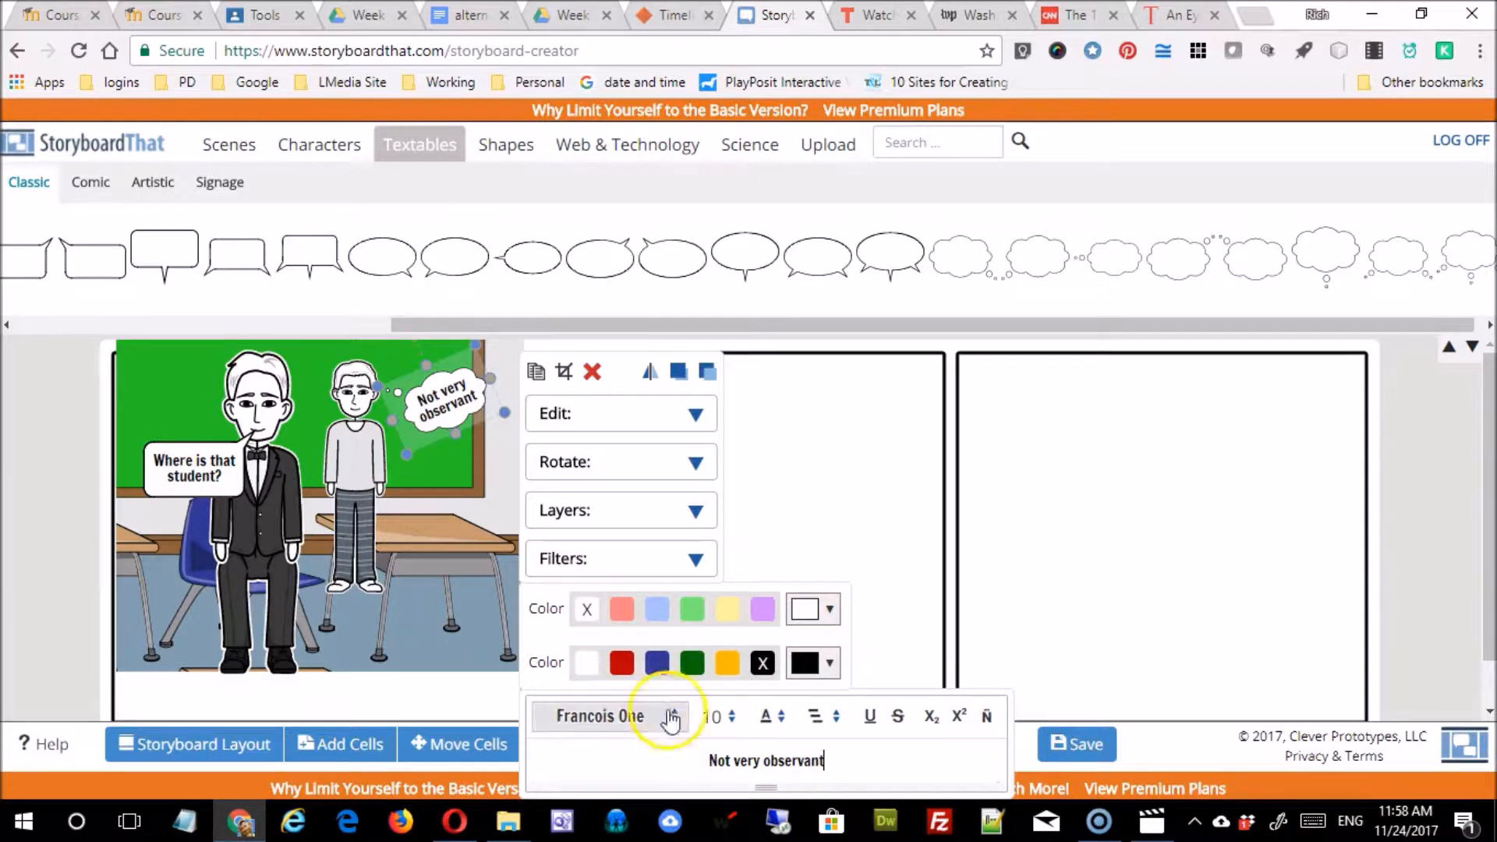
drag(766, 770, 645, 741)
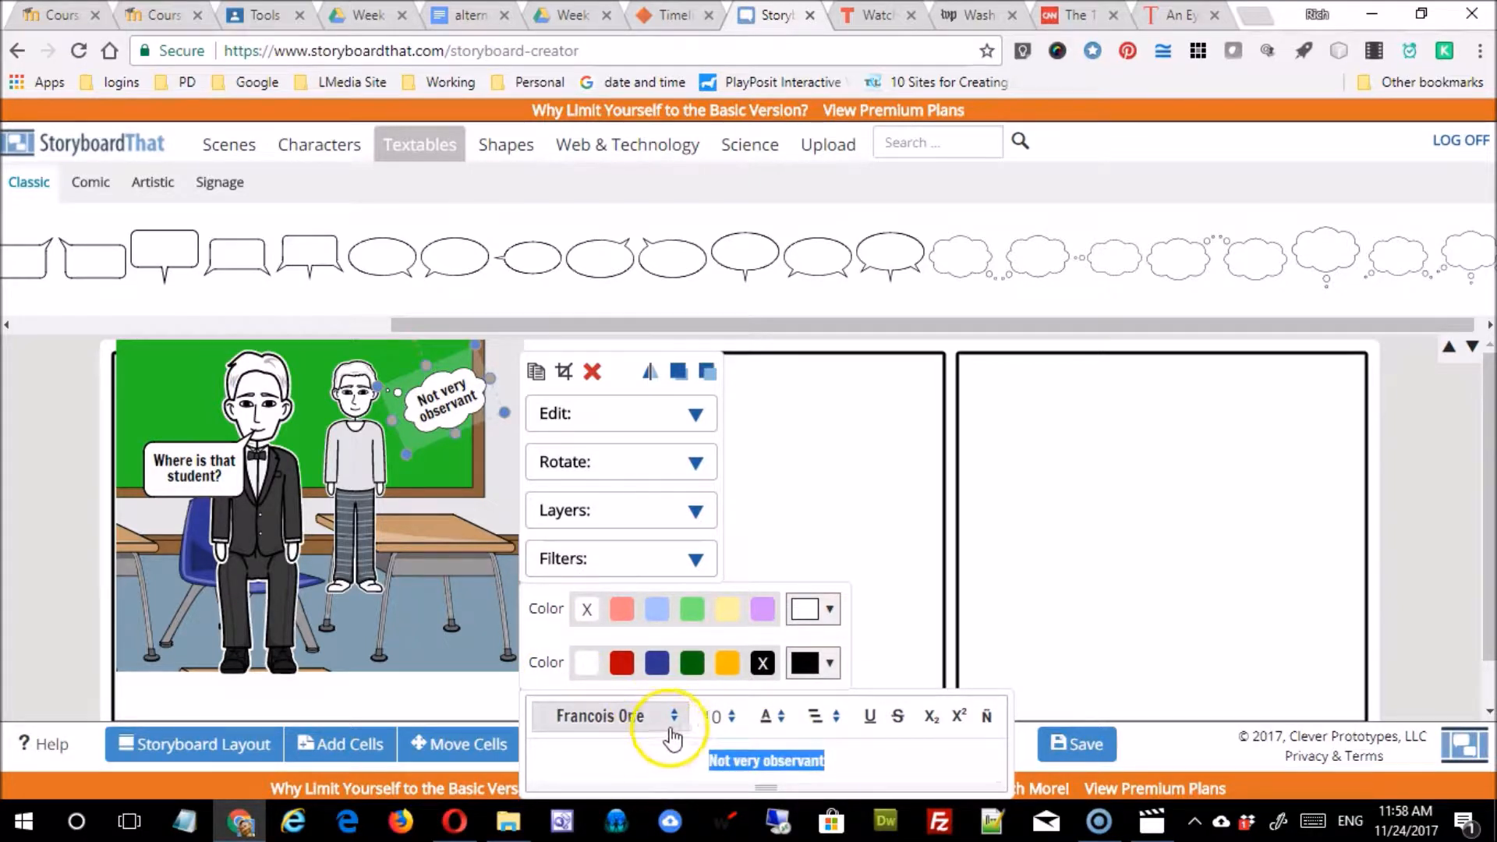
click(679, 729)
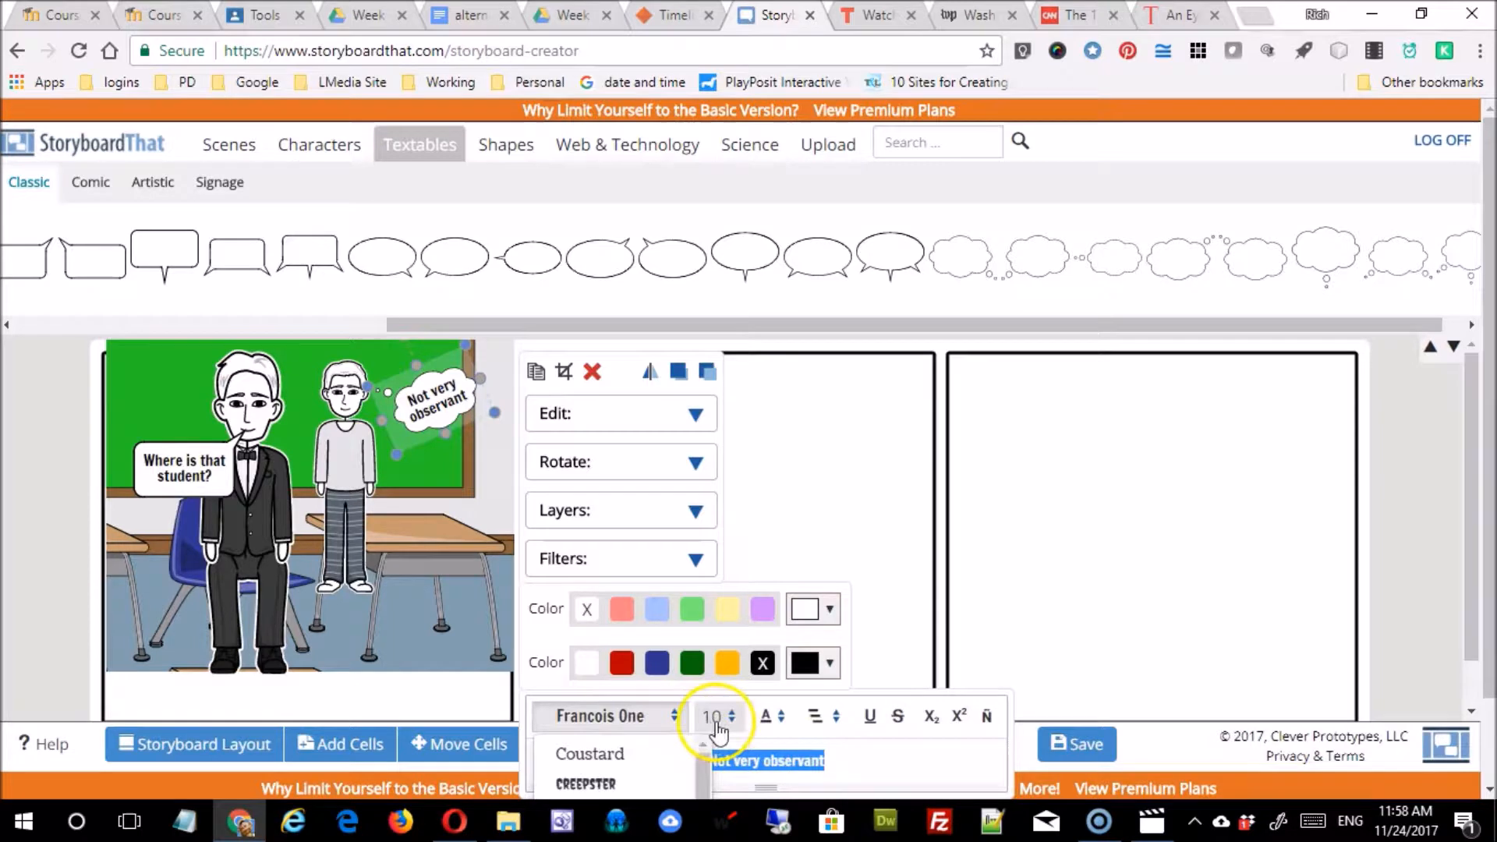
click(1044, 671)
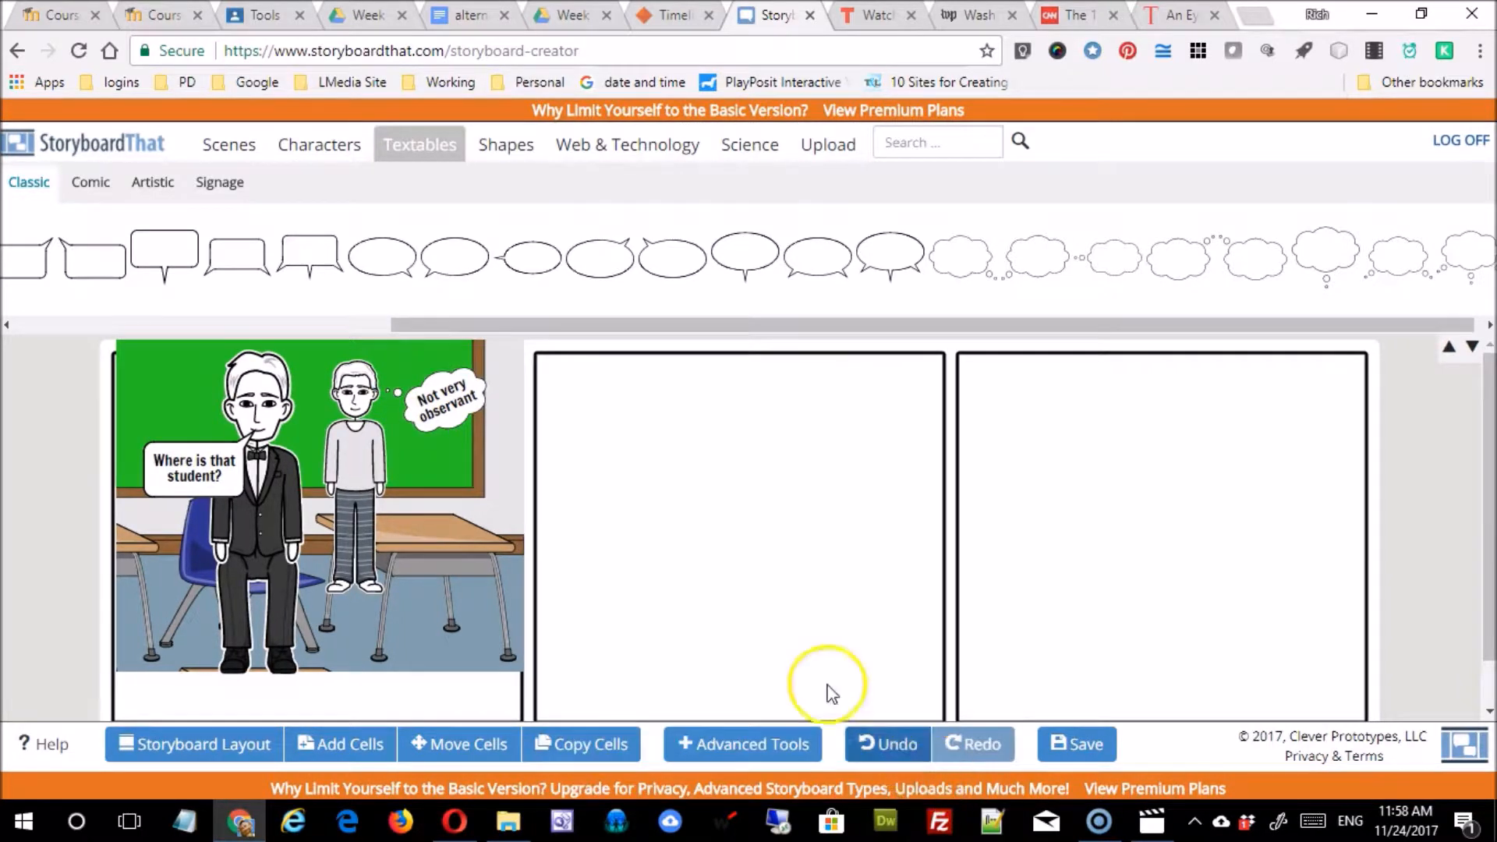
- View the available shapes and dismiss the save reminder
click(513, 456)
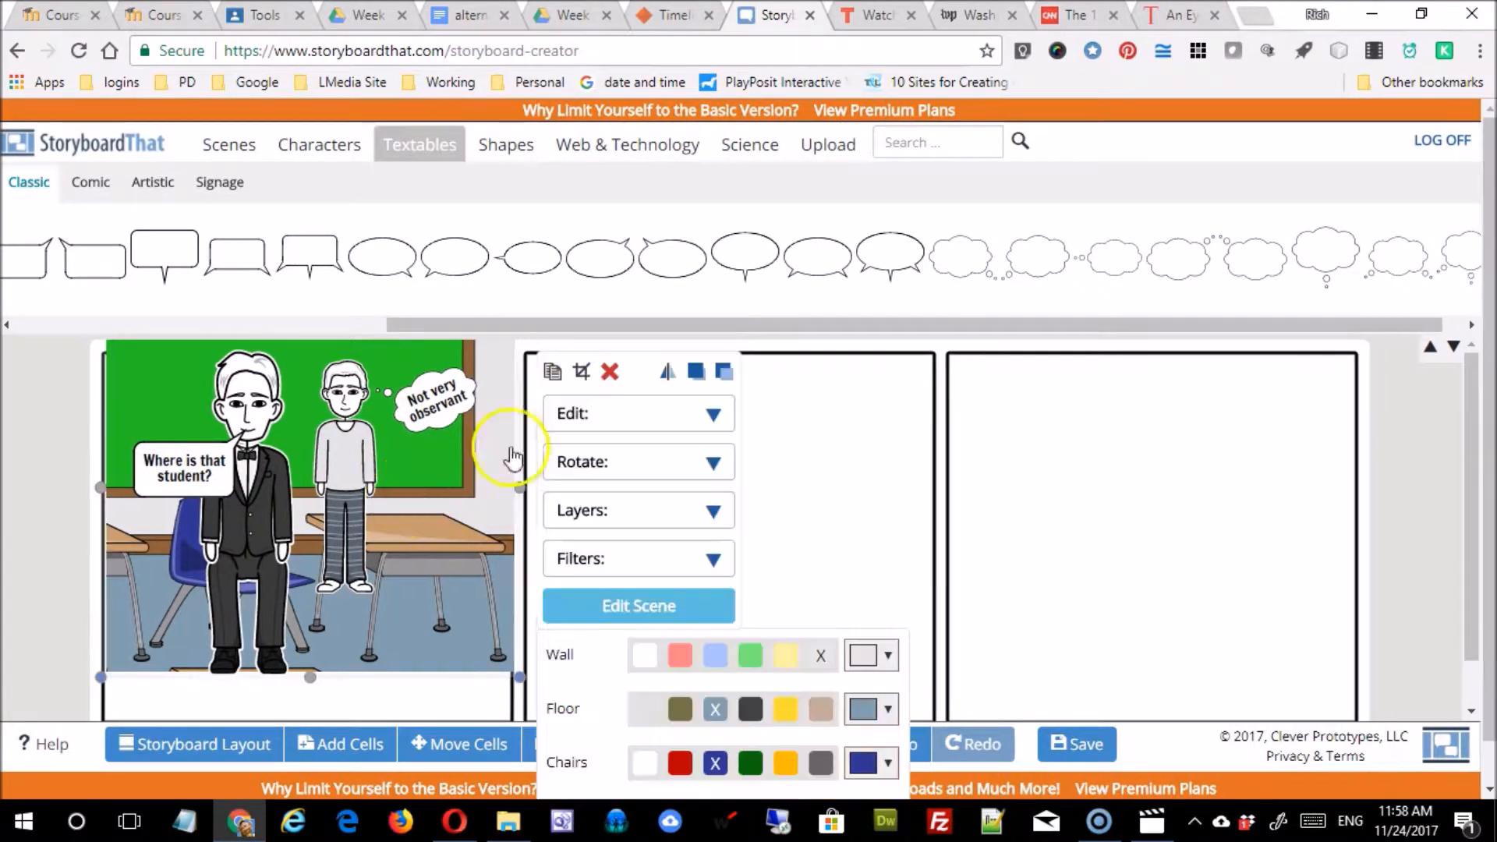
click(506, 147)
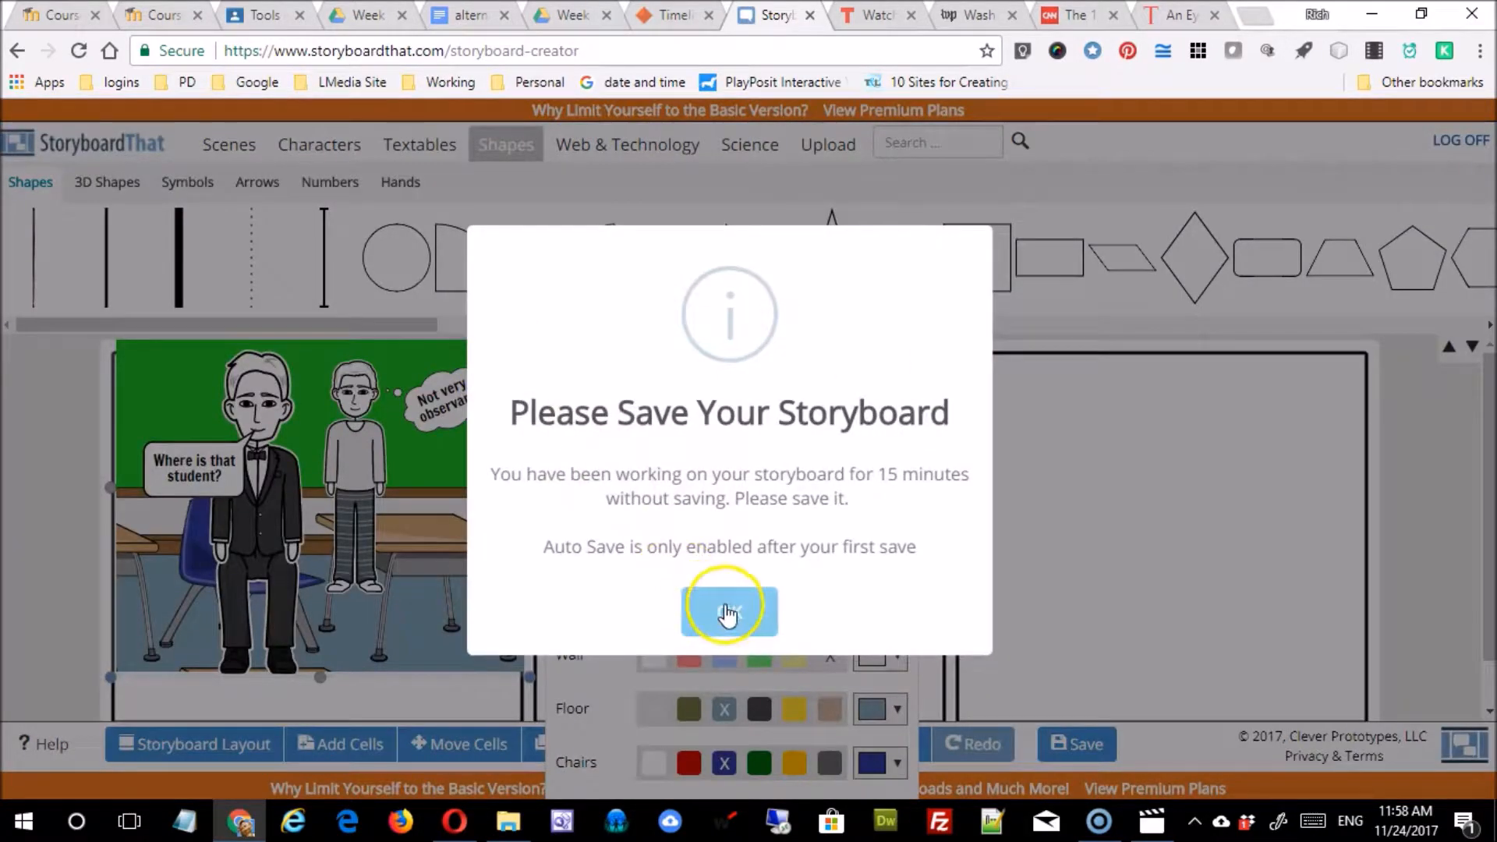
click(727, 614)
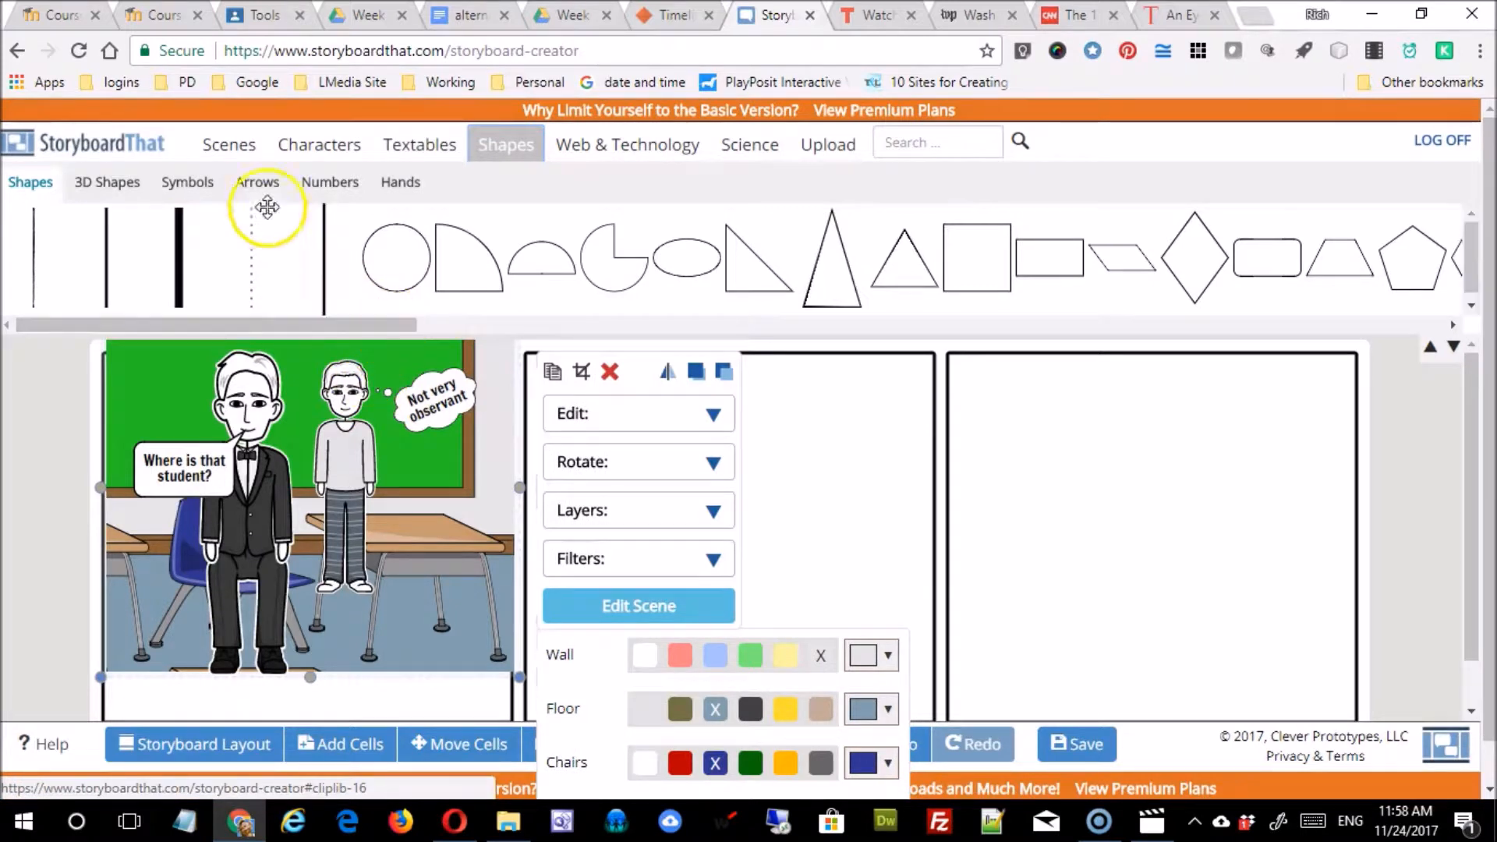
click(768, 526)
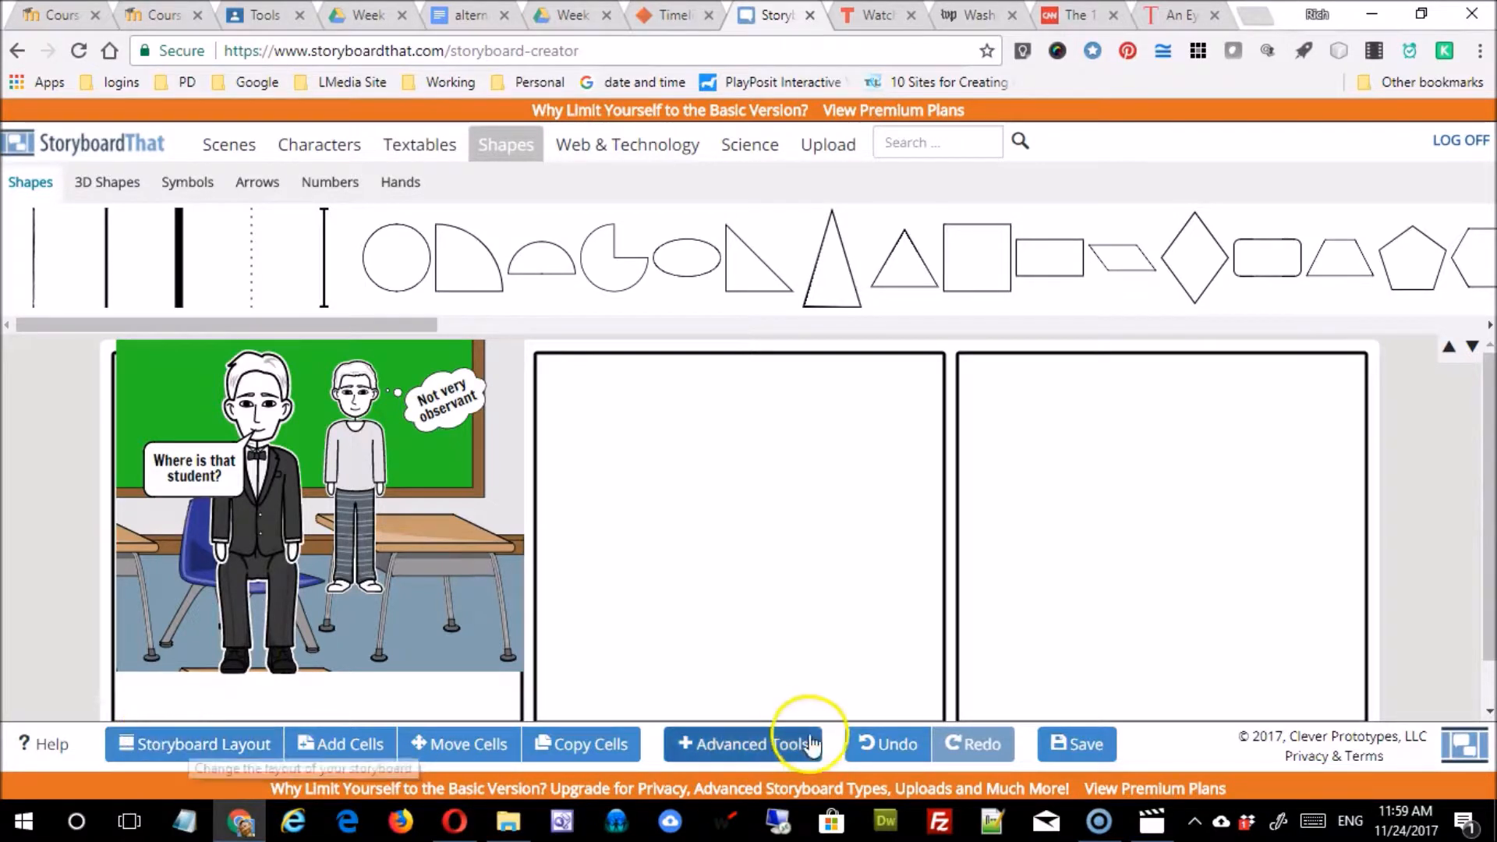
- Save the storyboard with the title "School" and the description "At the school"
click(1077, 745)
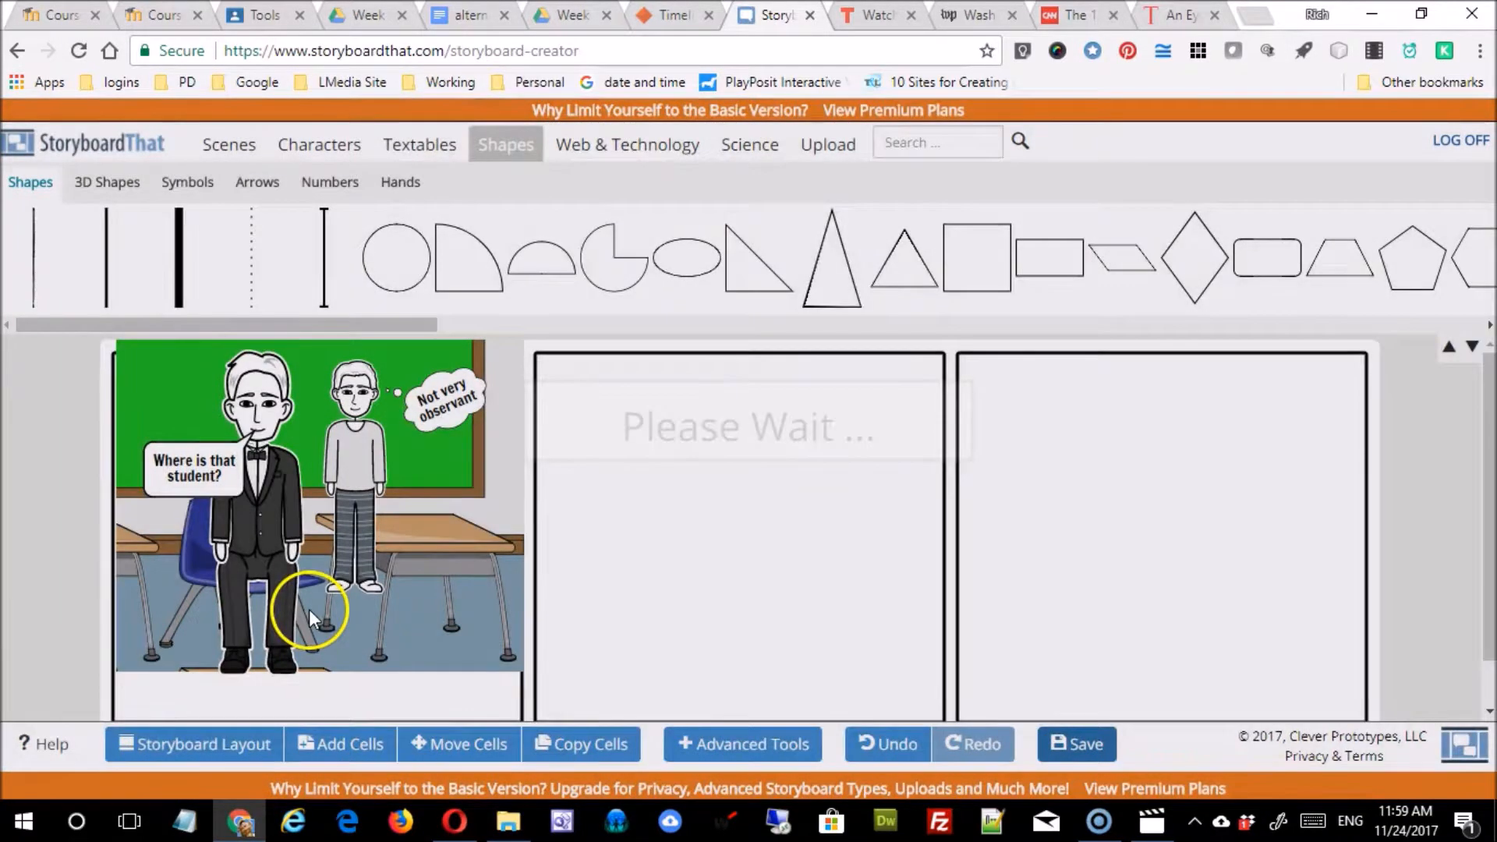
click(852, 419)
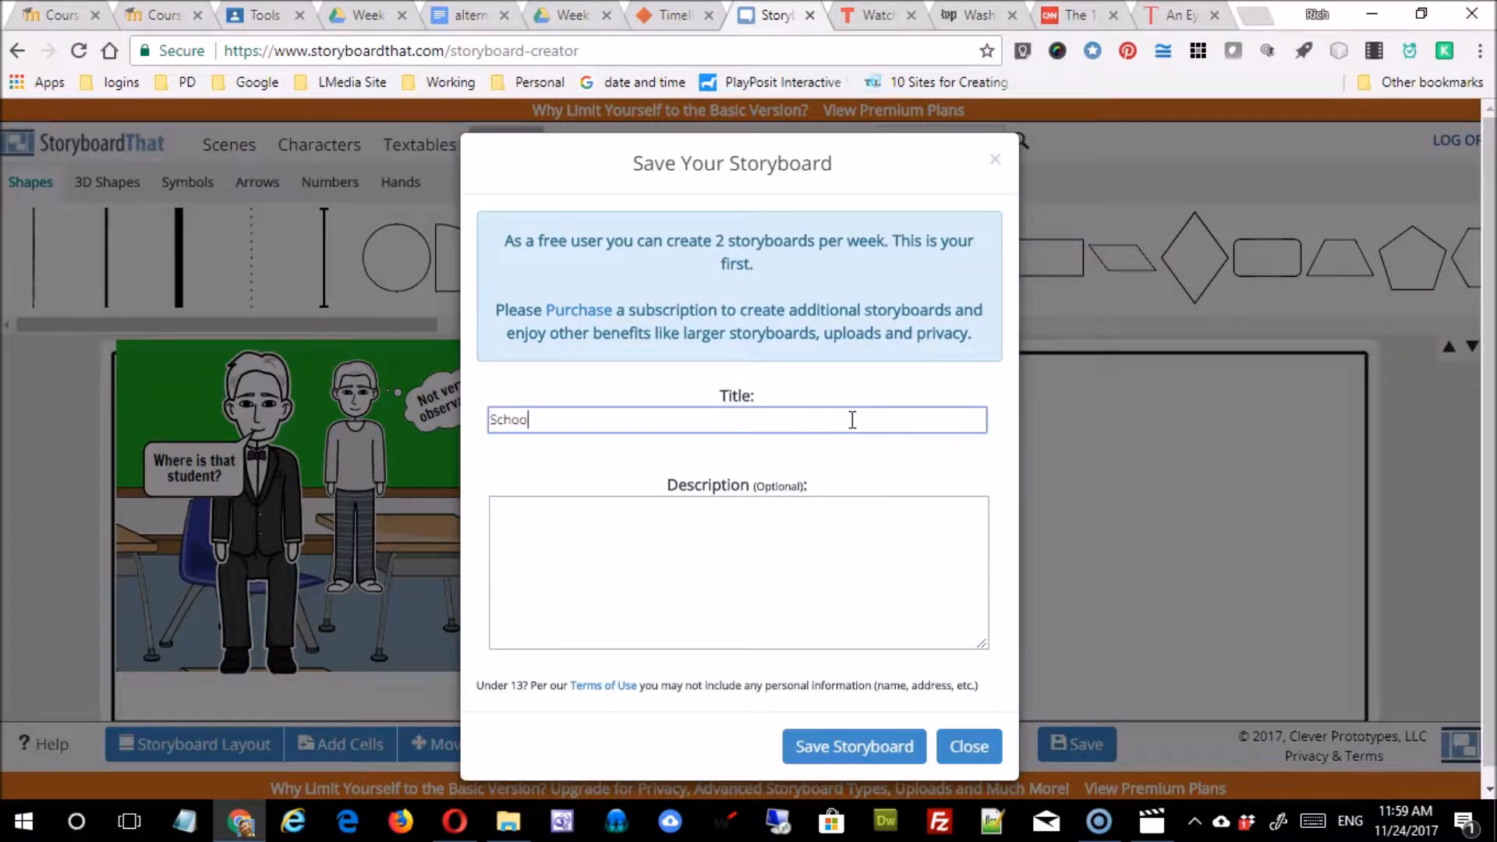
click(910, 568)
text(At)
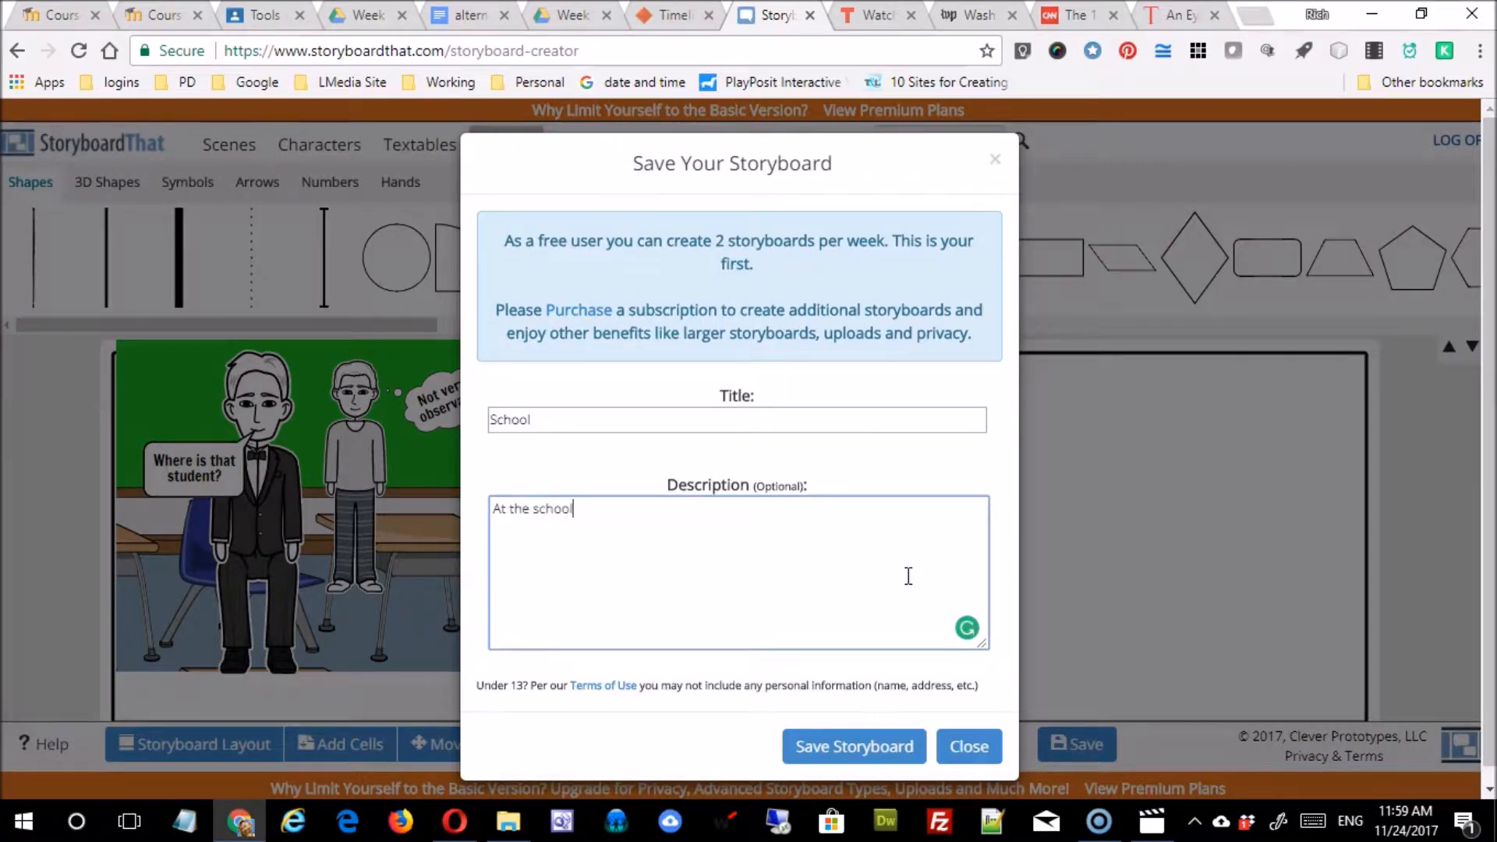
text( the school)
click(869, 745)
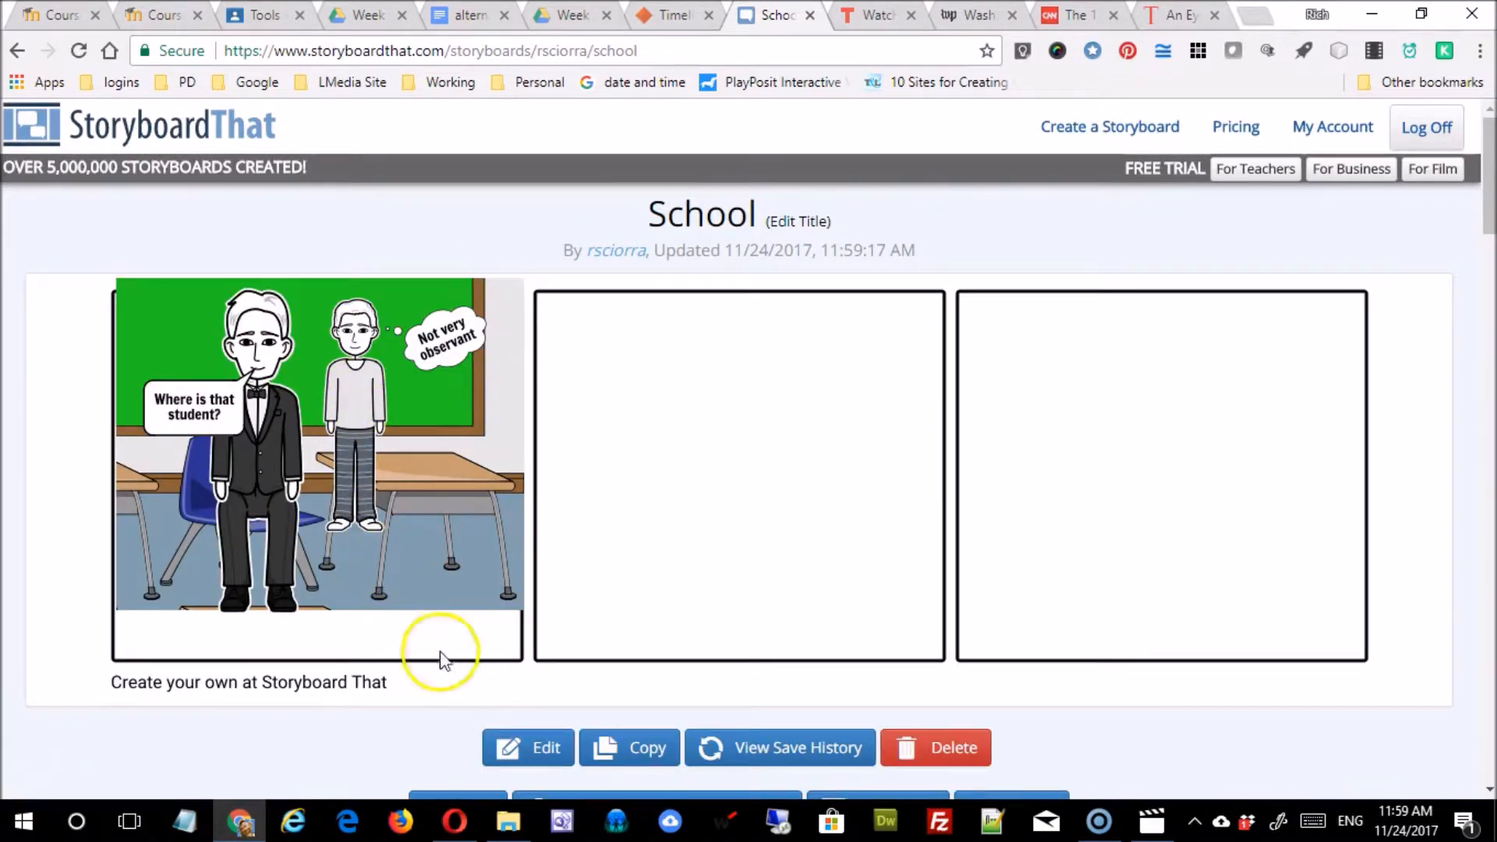
- Reopen the saved storyboard for editing and stretch the classroom scene down to the bottom edge of the first cell
click(527, 758)
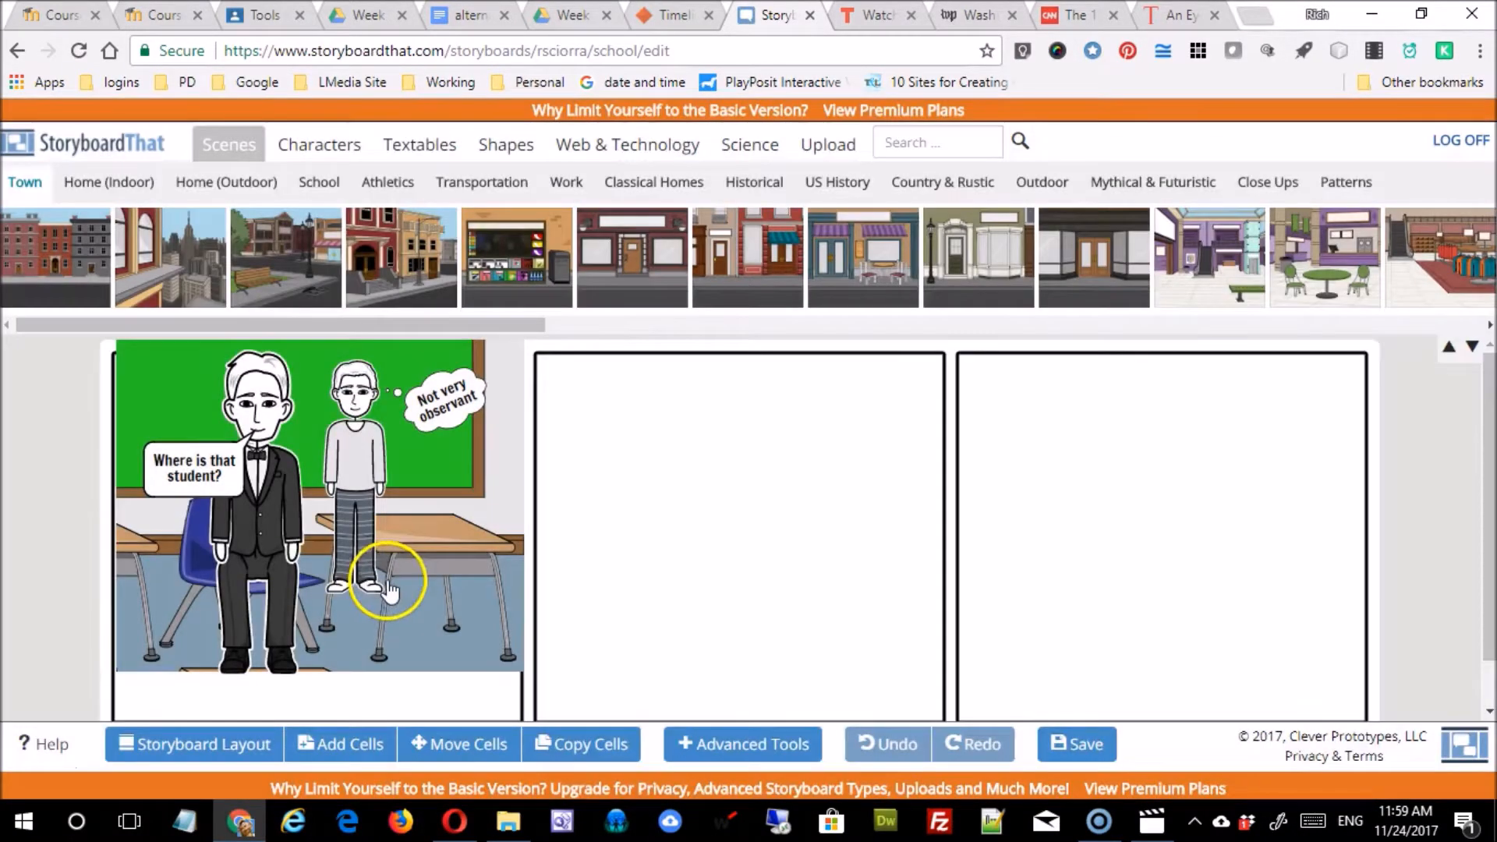
click(409, 636)
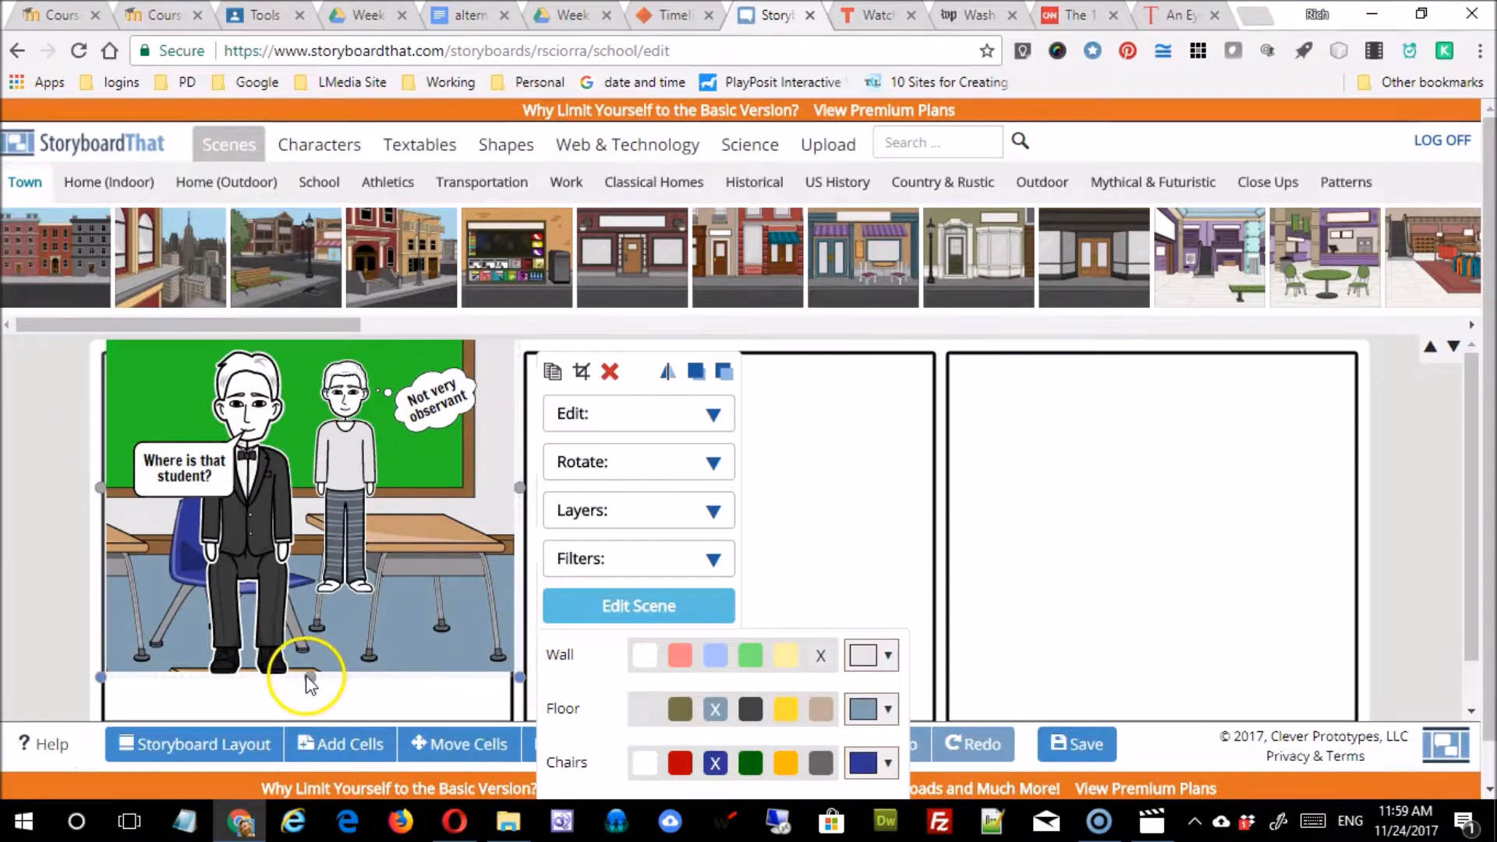
drag(308, 675, 309, 755)
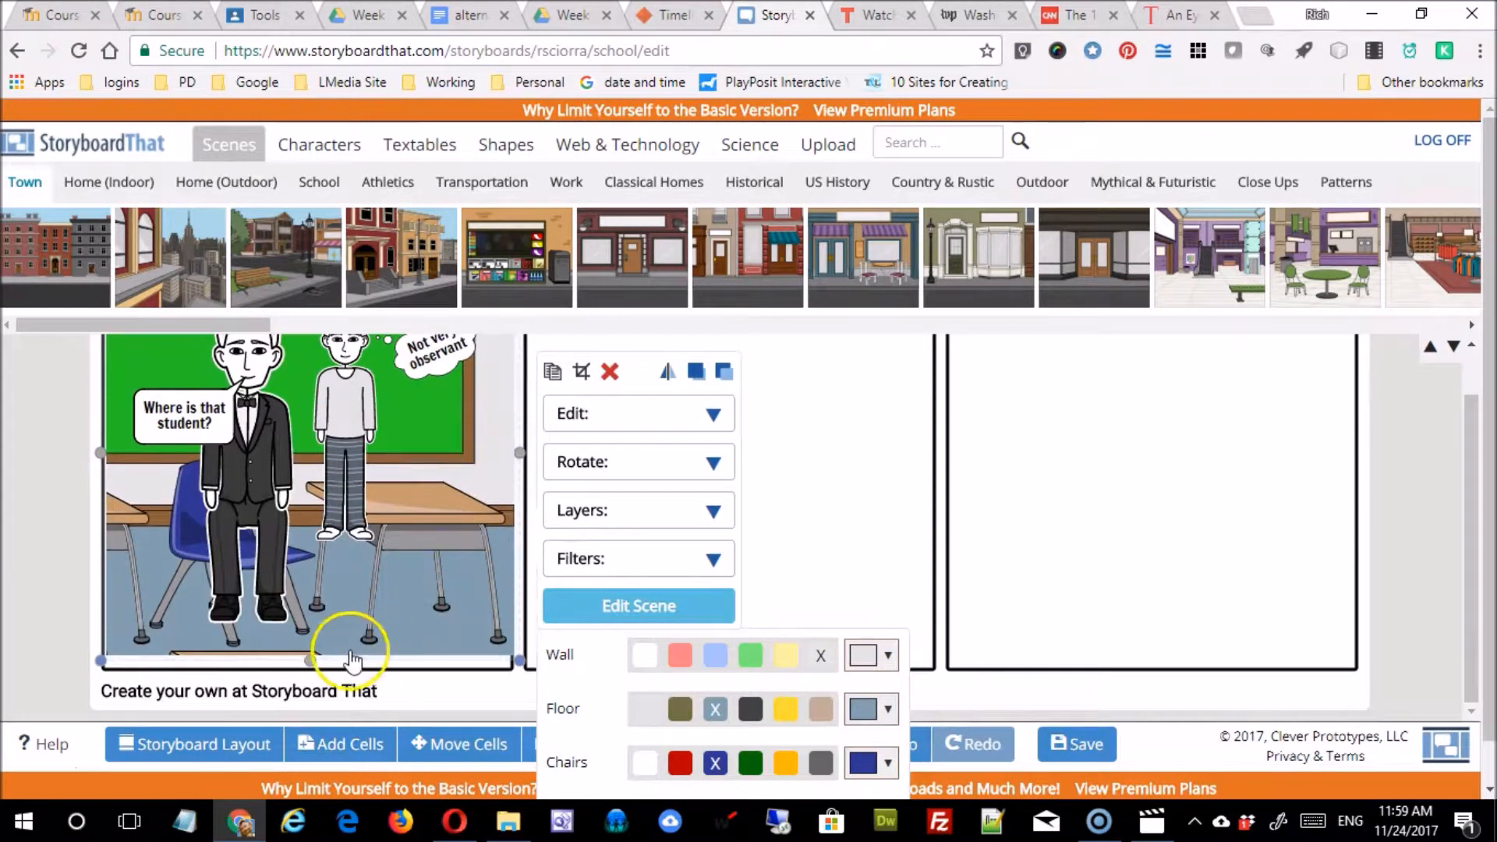
drag(311, 661, 319, 674)
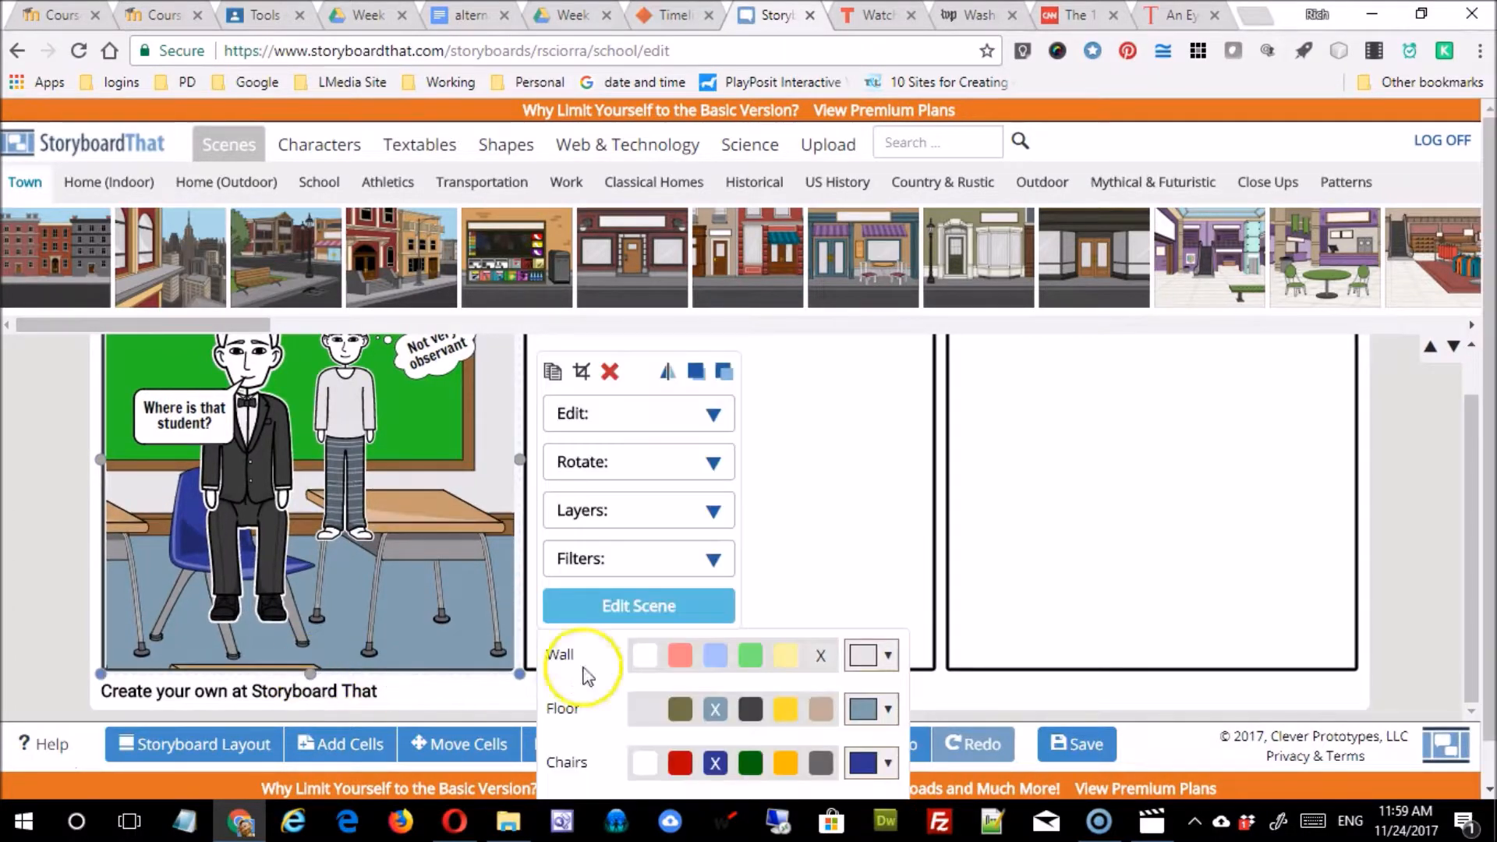
click(863, 562)
scroll(827, 540, up, 1)
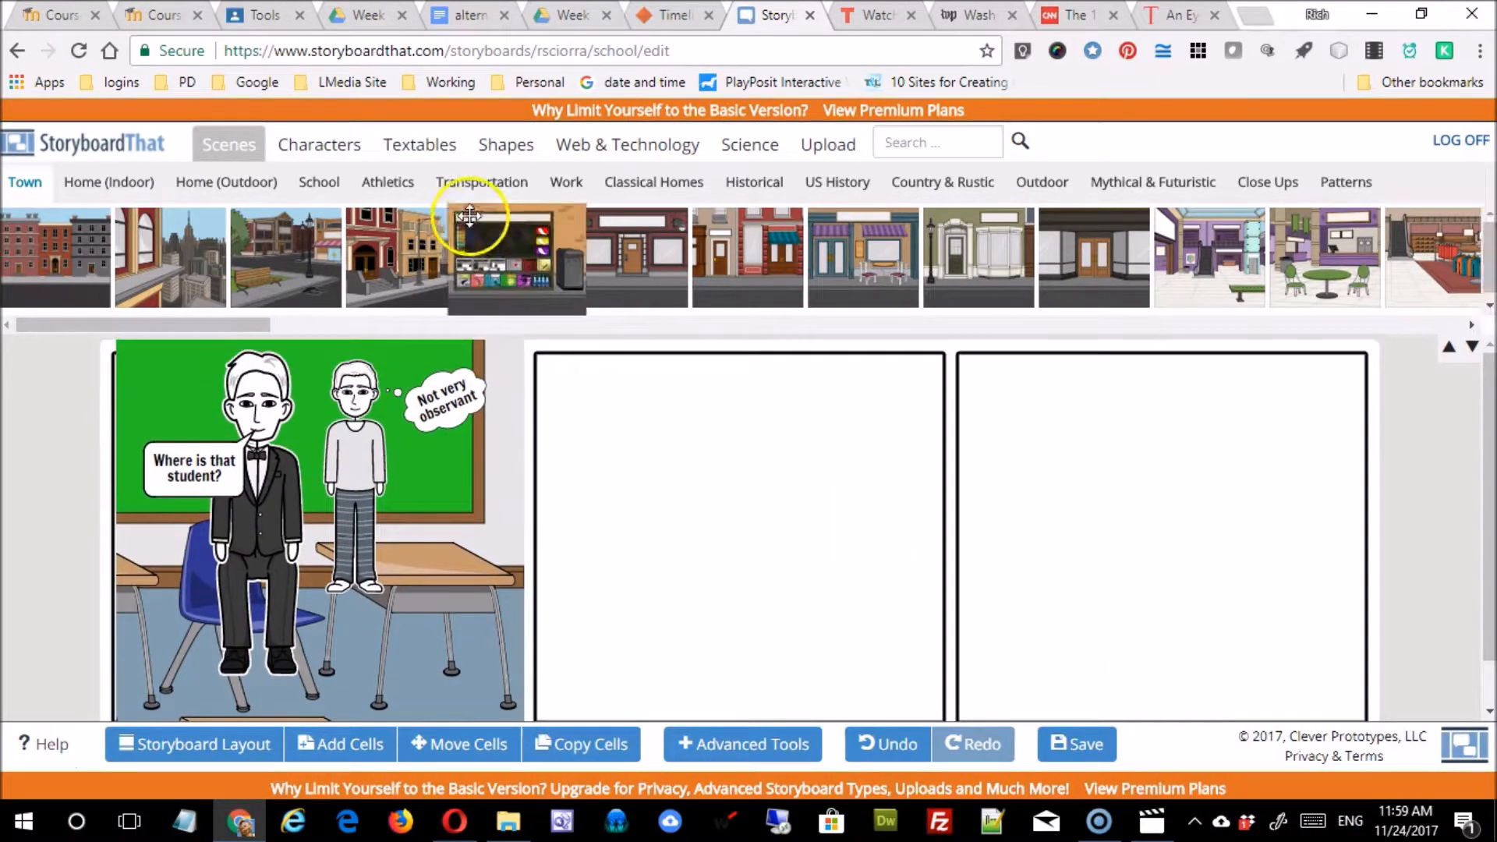
- Add a diamond shape over the desk in the first cell, with a light green fill and a dark green outline
click(511, 146)
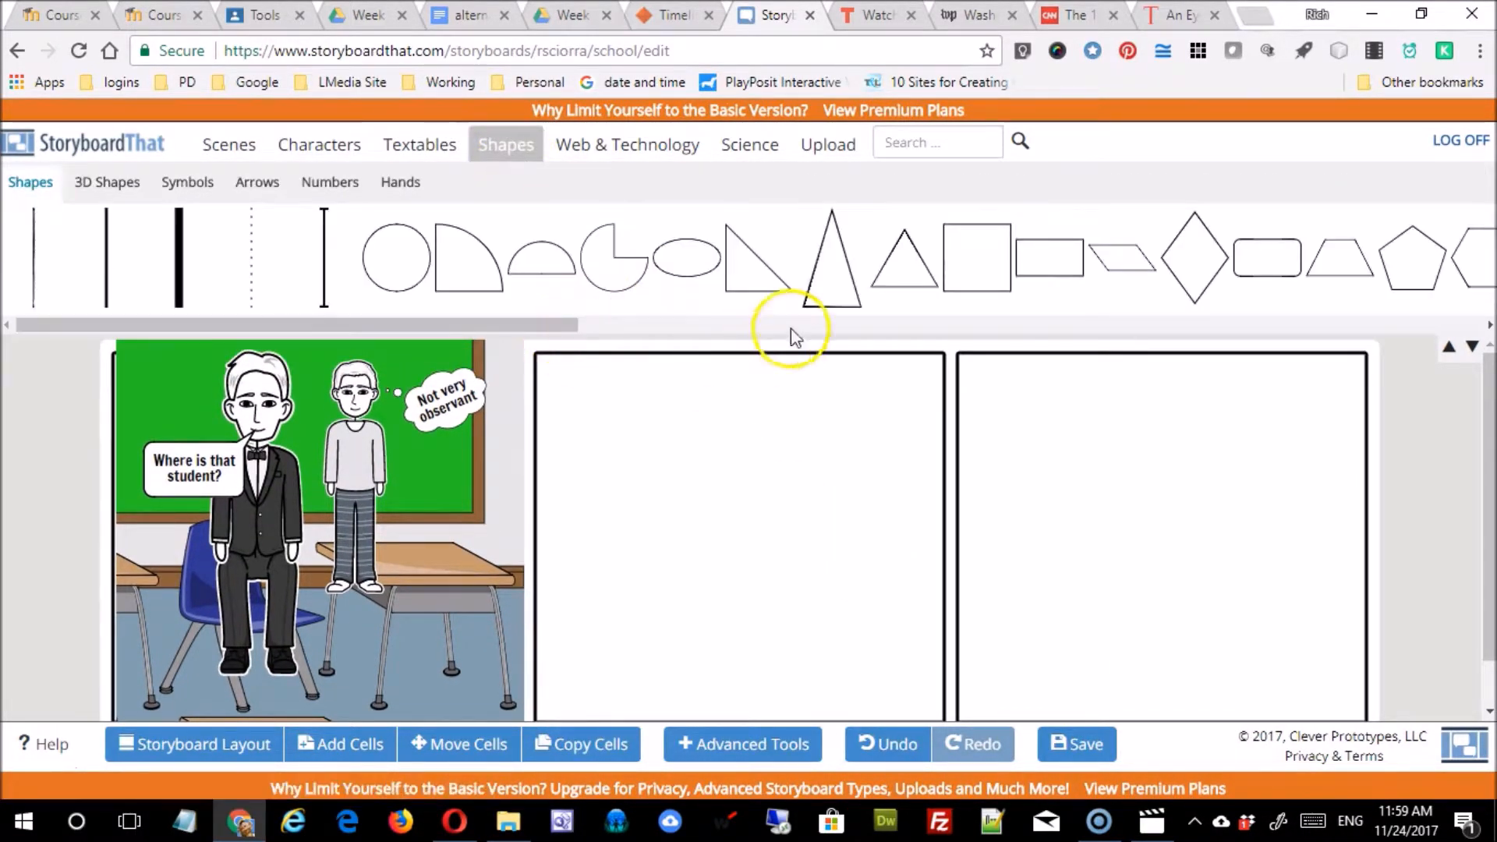
drag(367, 320, 795, 317)
drag(620, 260, 474, 576)
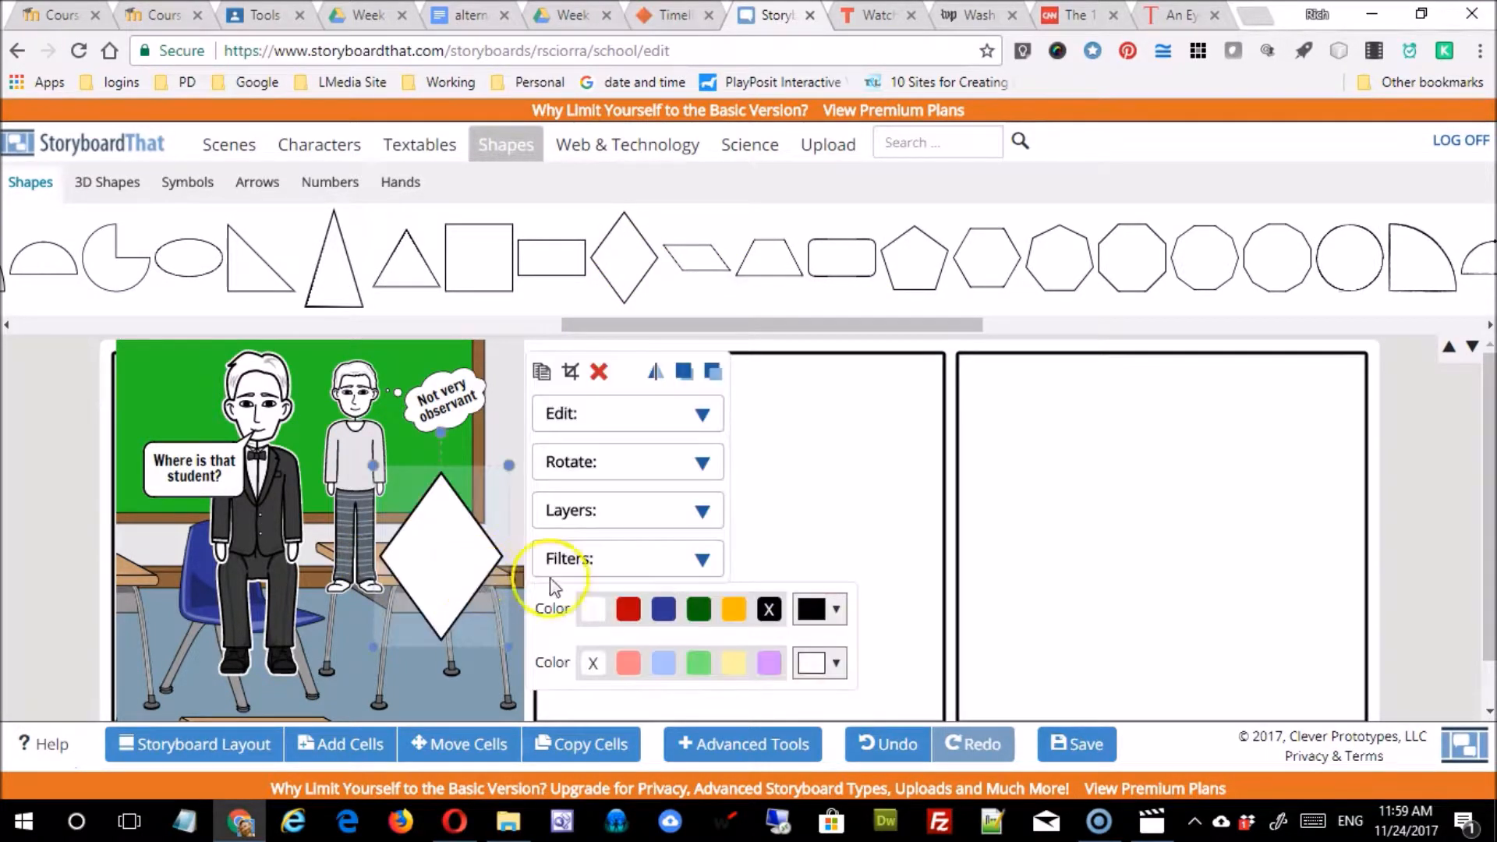
click(699, 665)
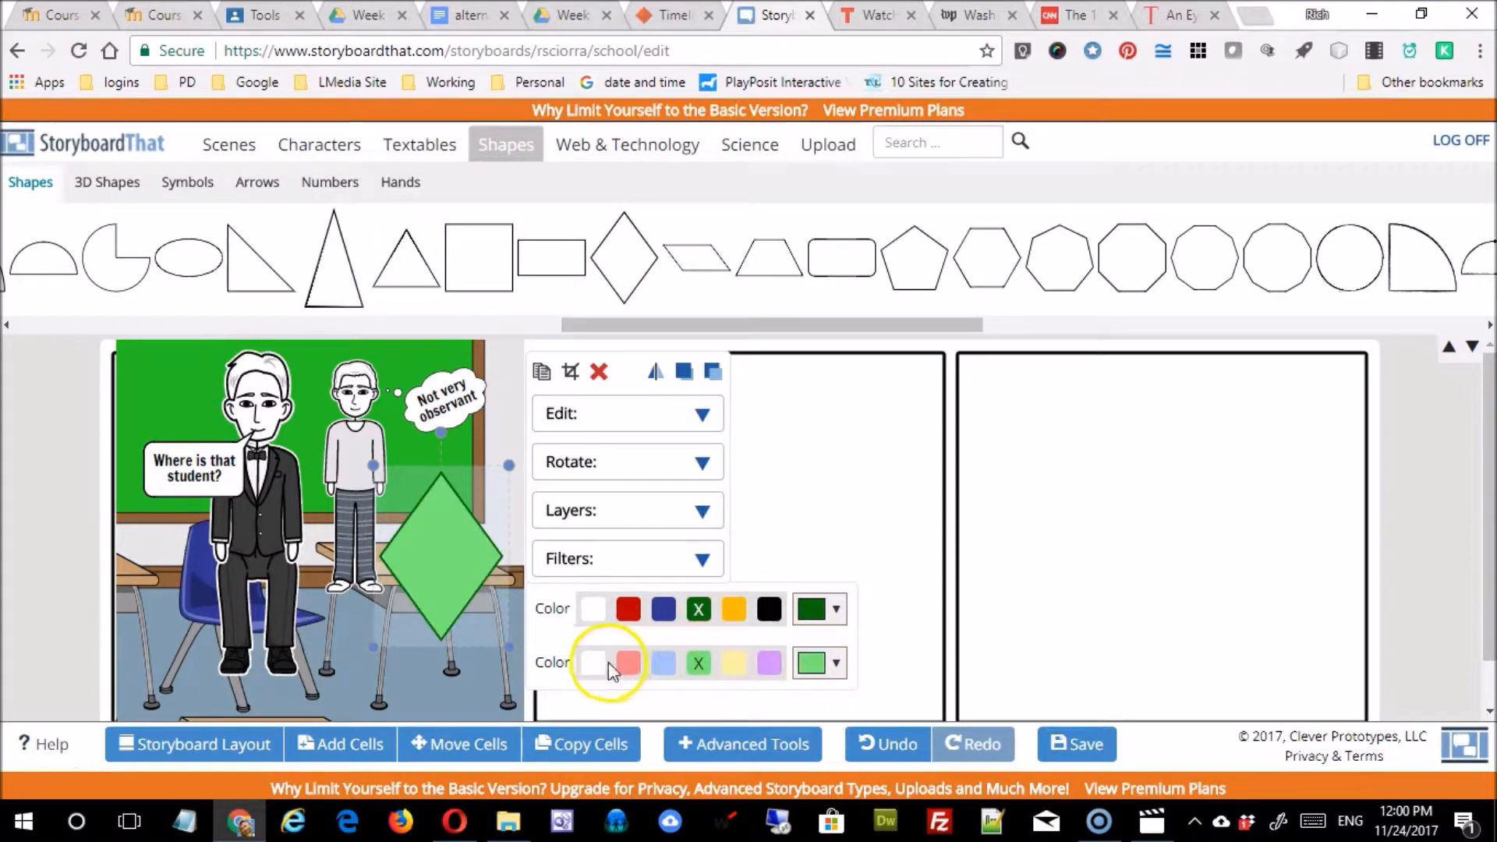
click(782, 510)
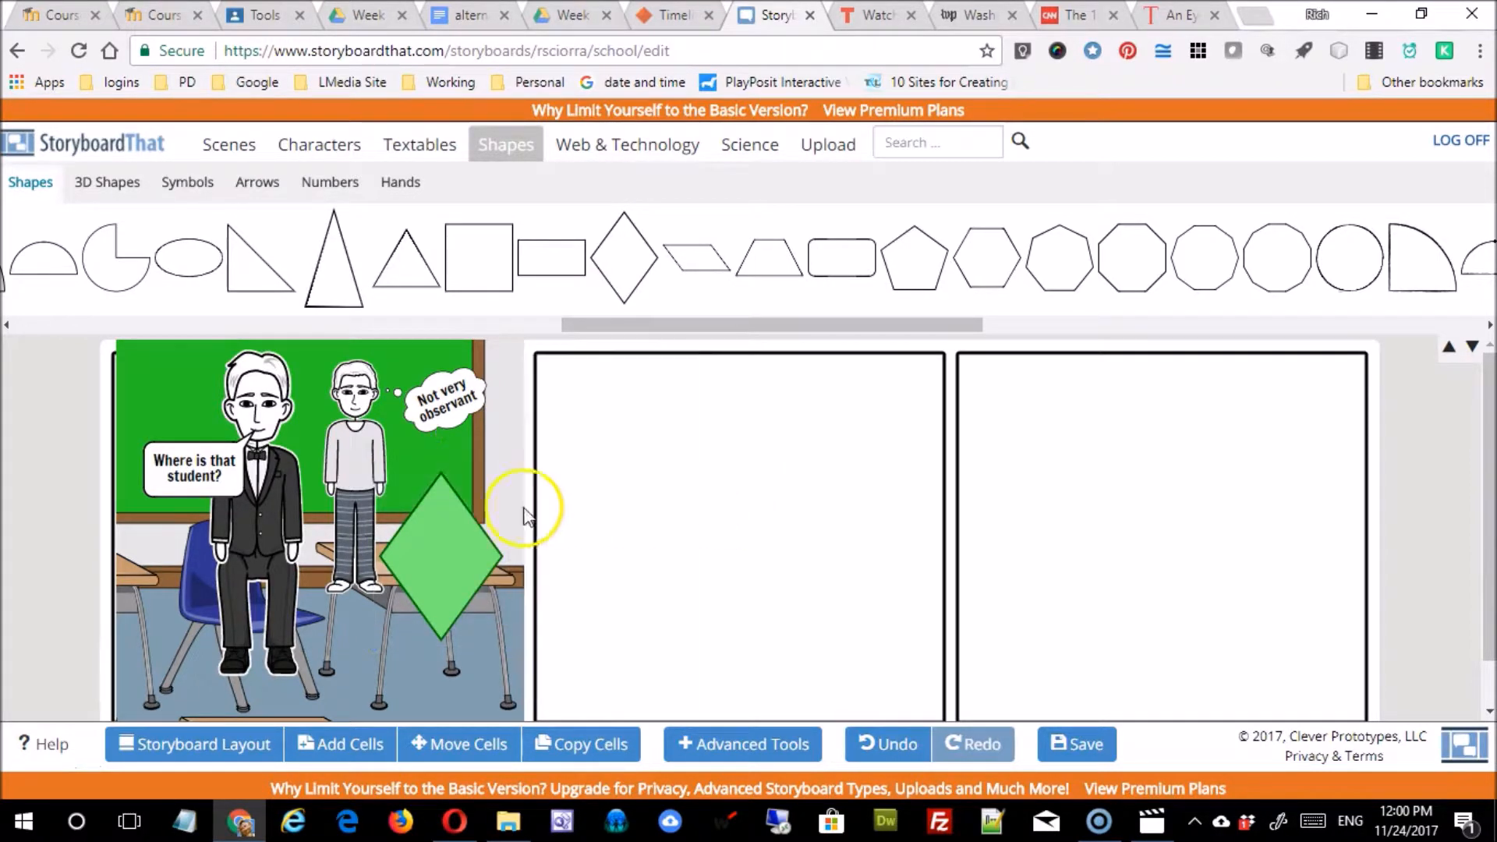
- Add the five-layer pyramid infographic to the first cell in front of the seated man and set its Color 1 to orange
click(636, 150)
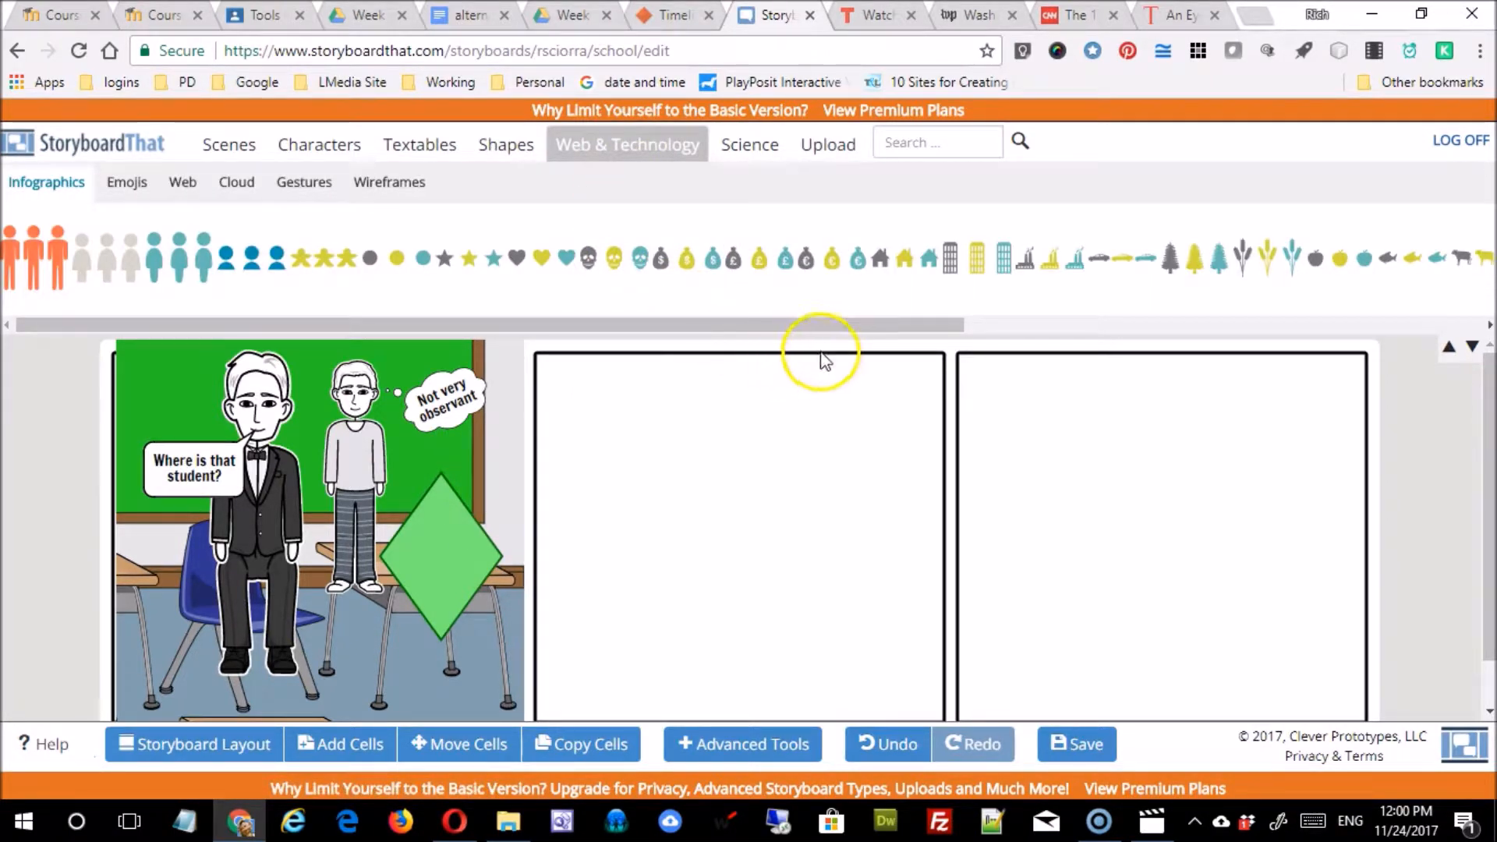
drag(829, 328, 1403, 323)
drag(1026, 261, 281, 624)
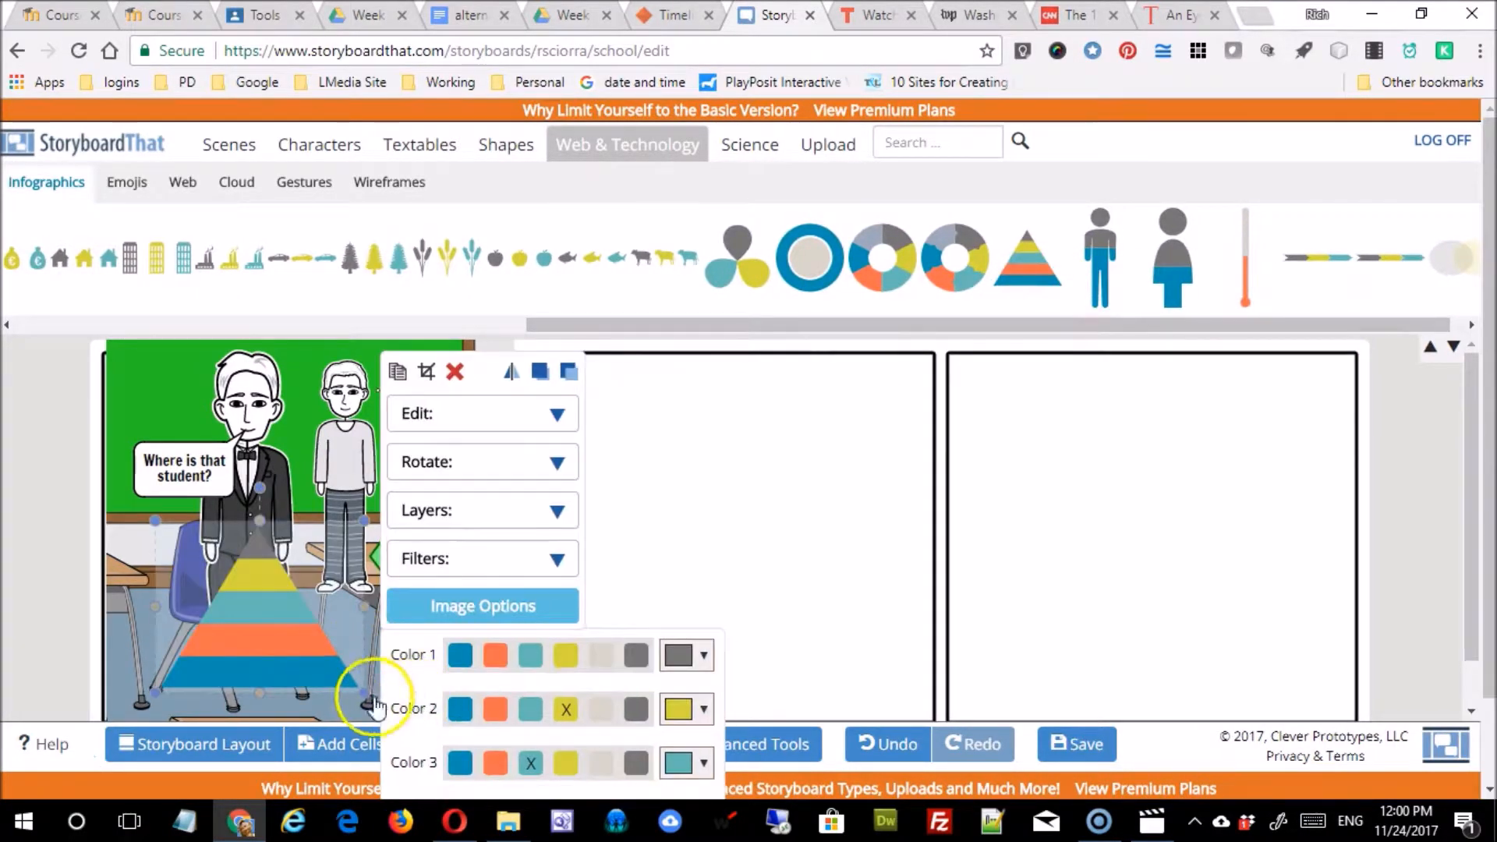
scroll(393, 606, down, 2)
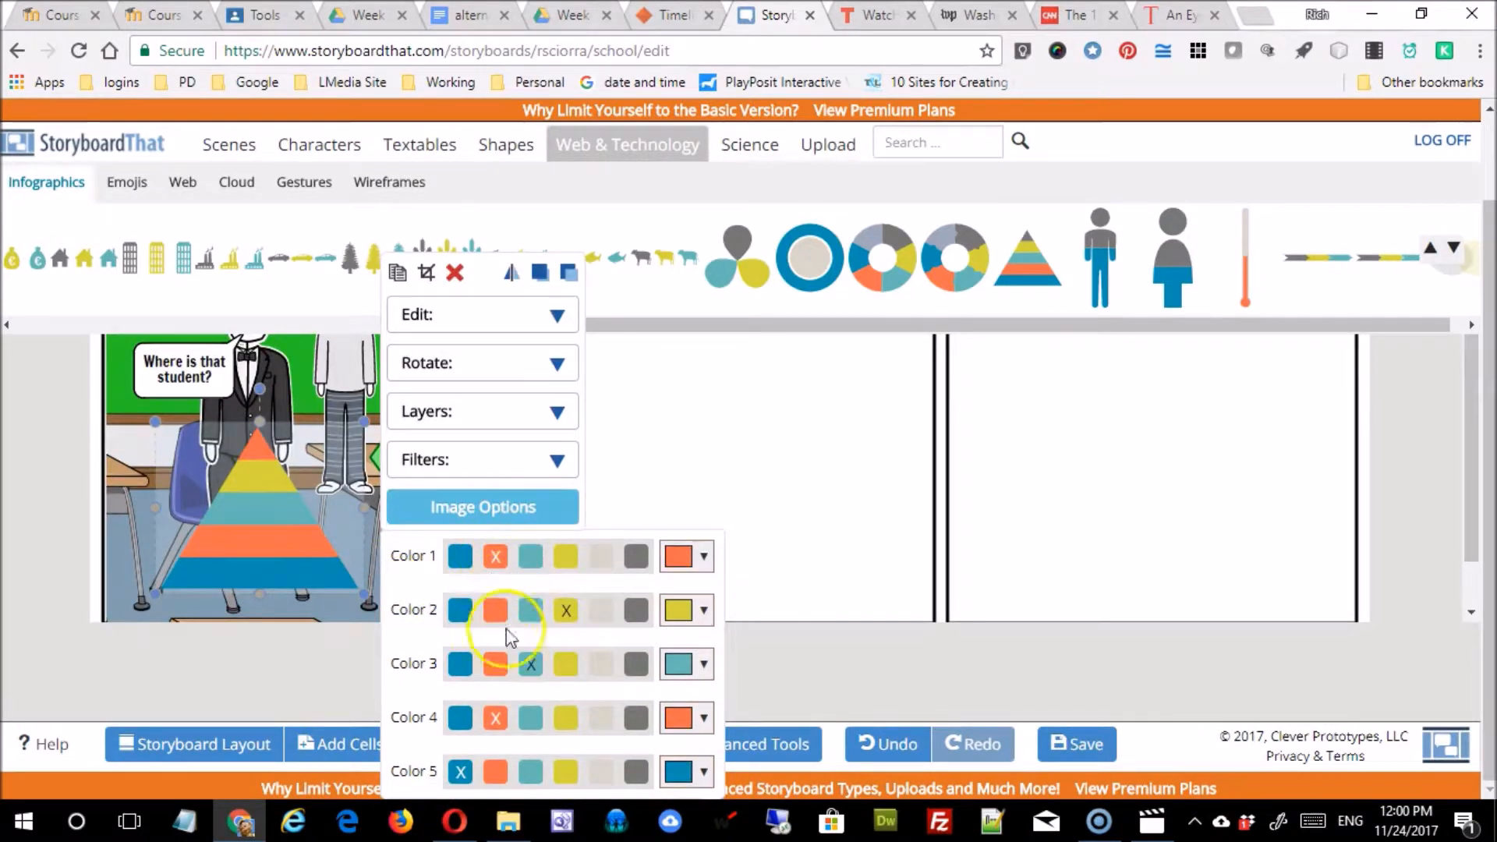
- Set the pyramid's Color 3 and Color 2 to blue, and remove the pyramid from the first cell
click(460, 664)
click(460, 610)
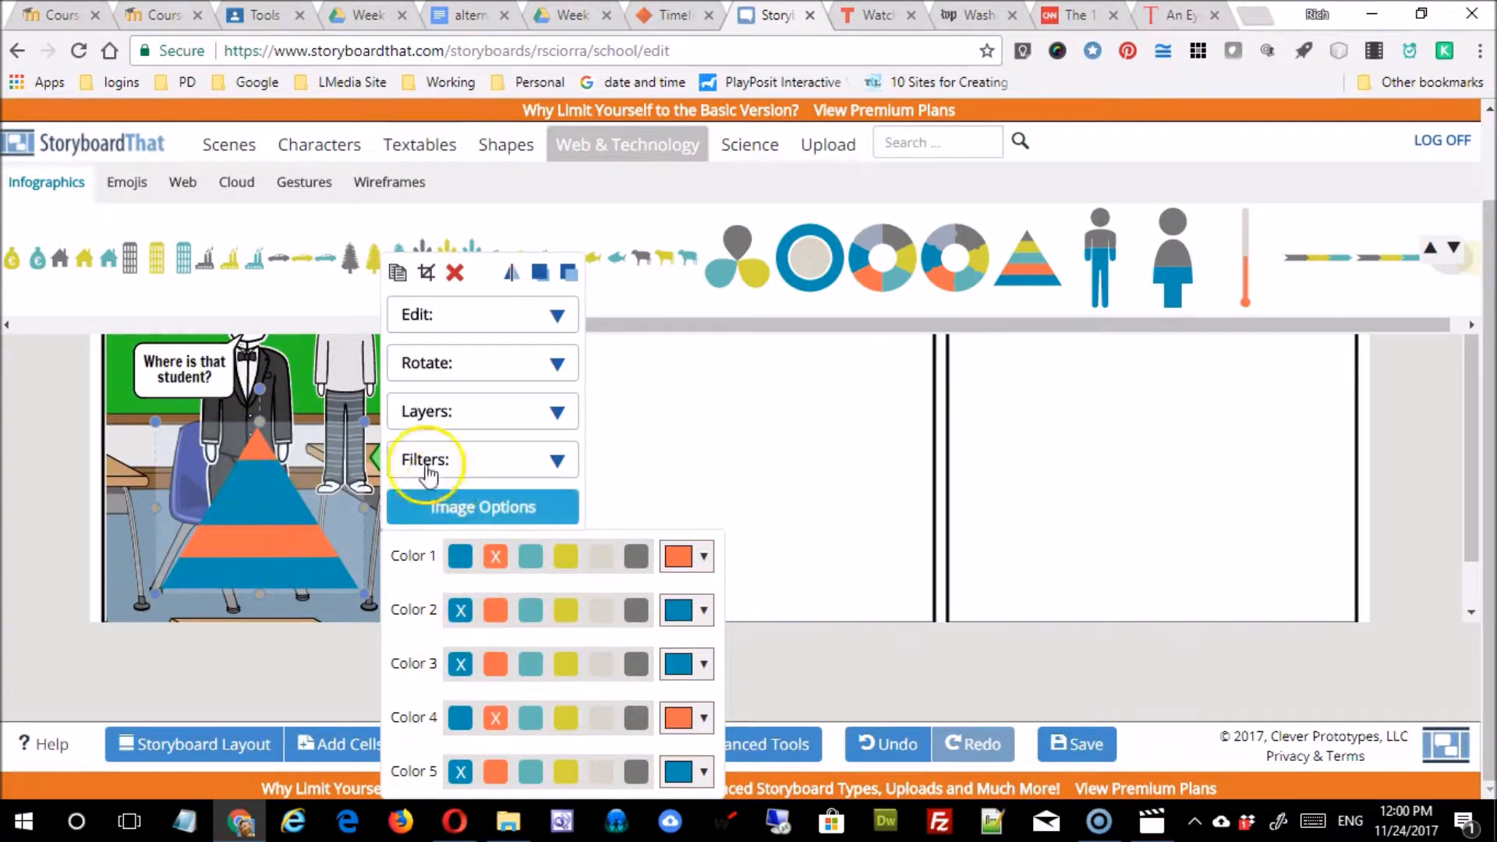
scroll(278, 534, up, 2)
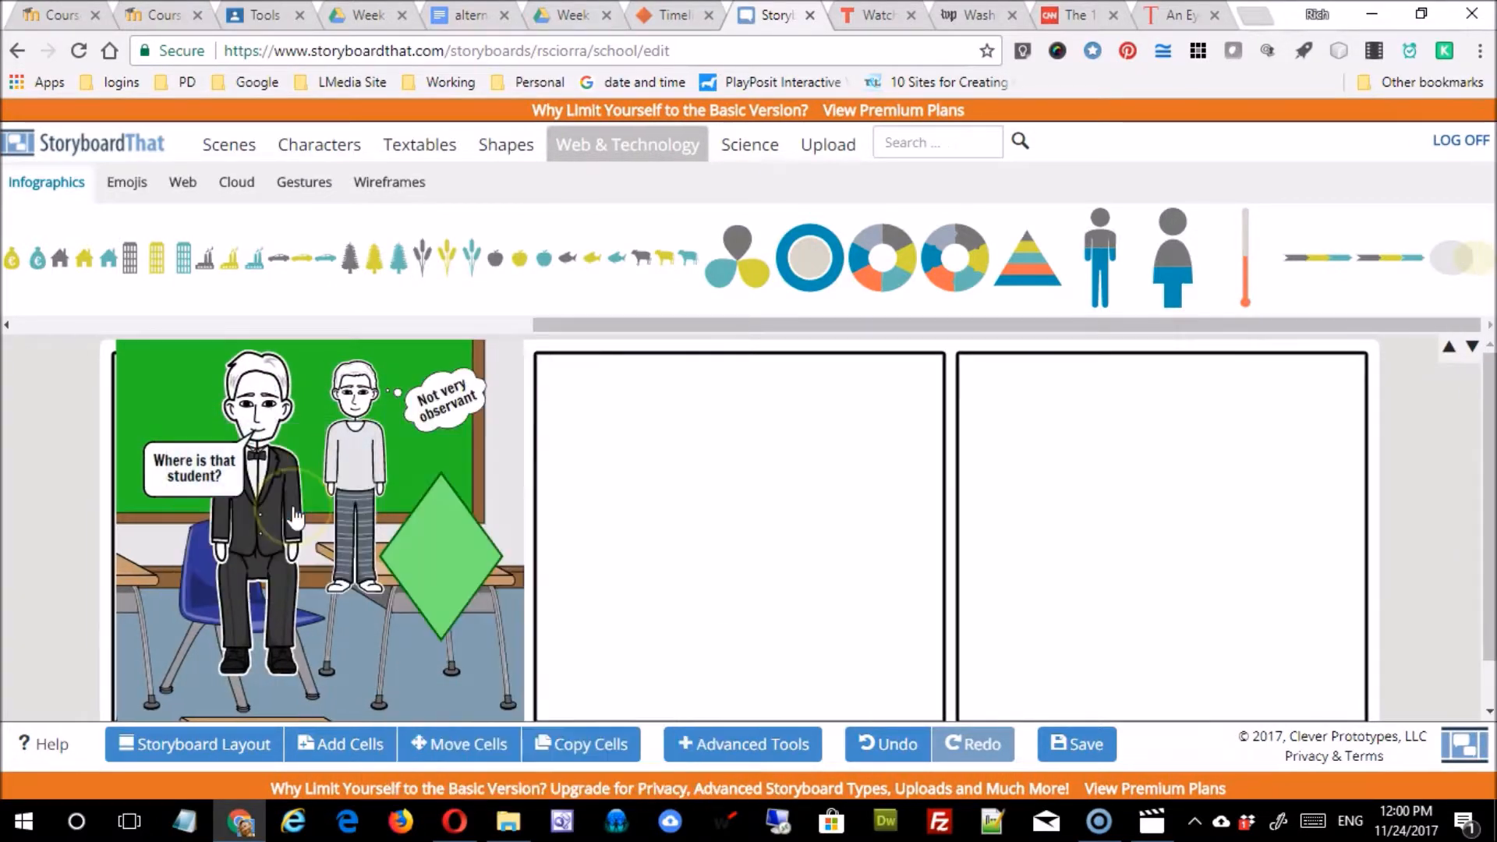
- Look through the Science anatomy items, the Town scenes and the School scenes in the library
click(751, 147)
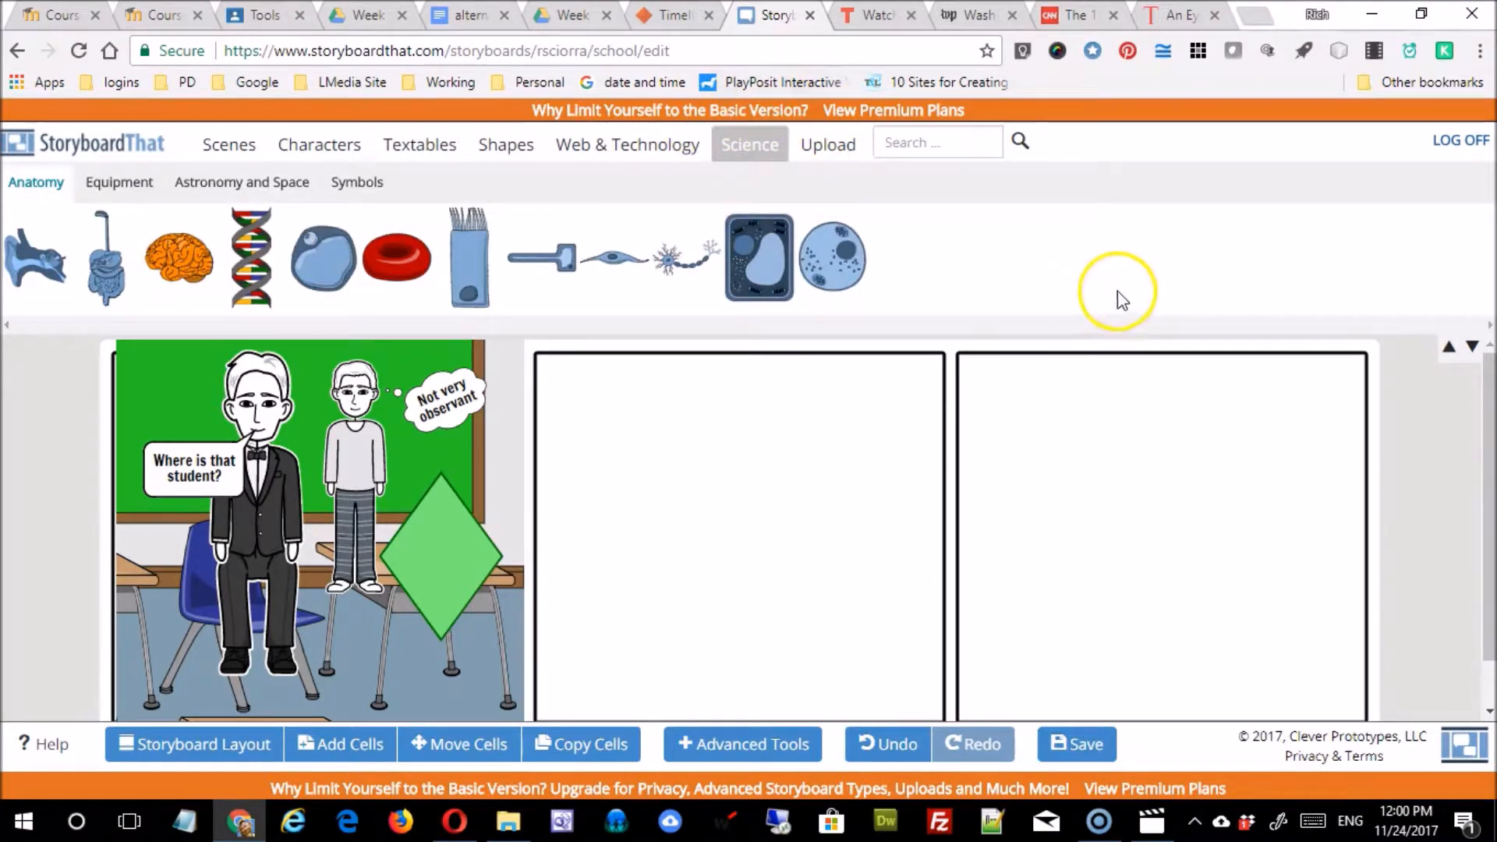
scroll(939, 394, down, 1)
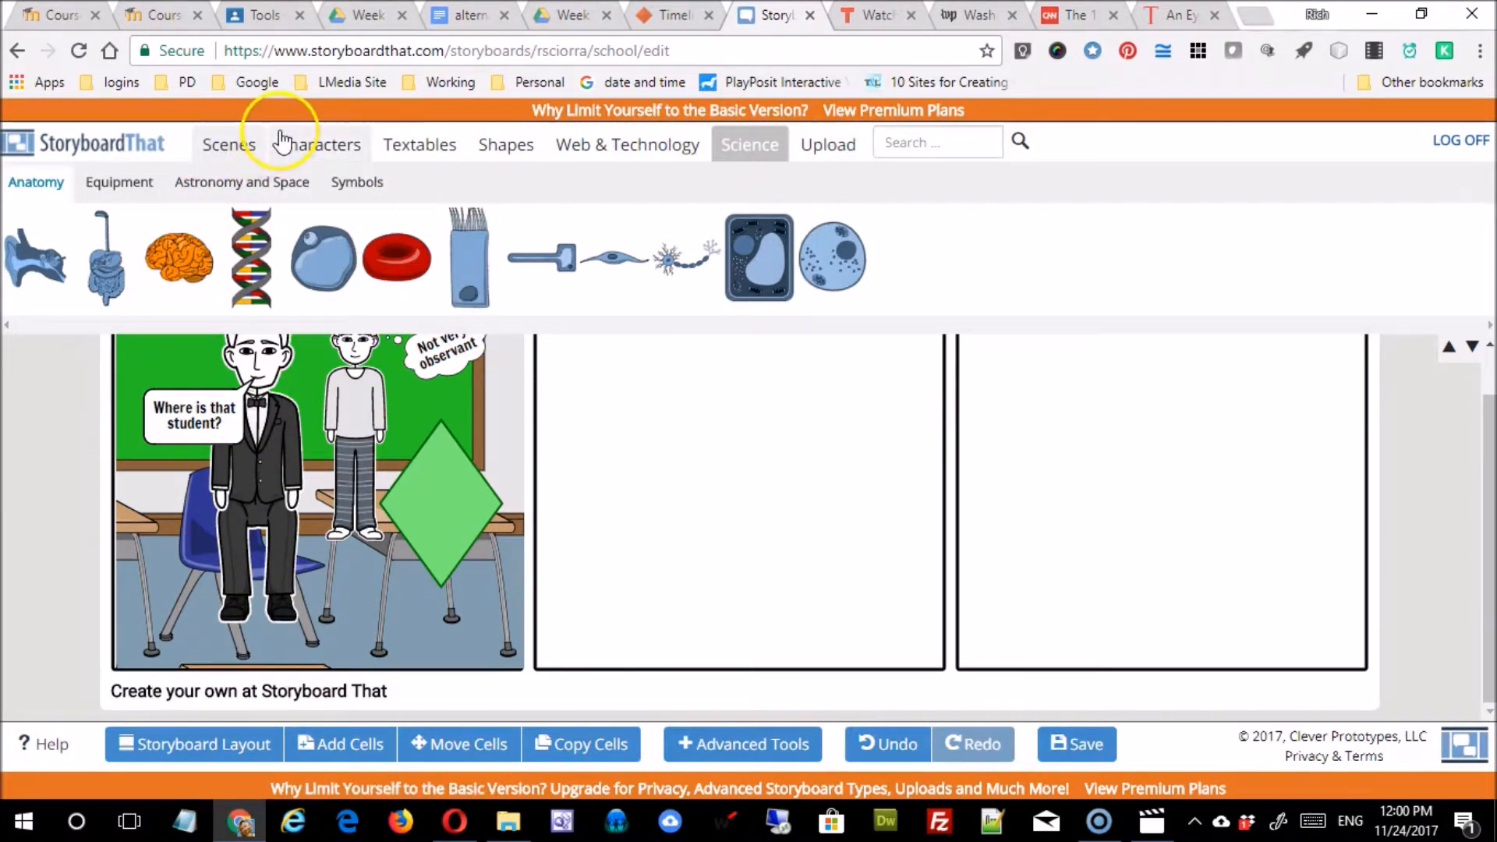
click(244, 151)
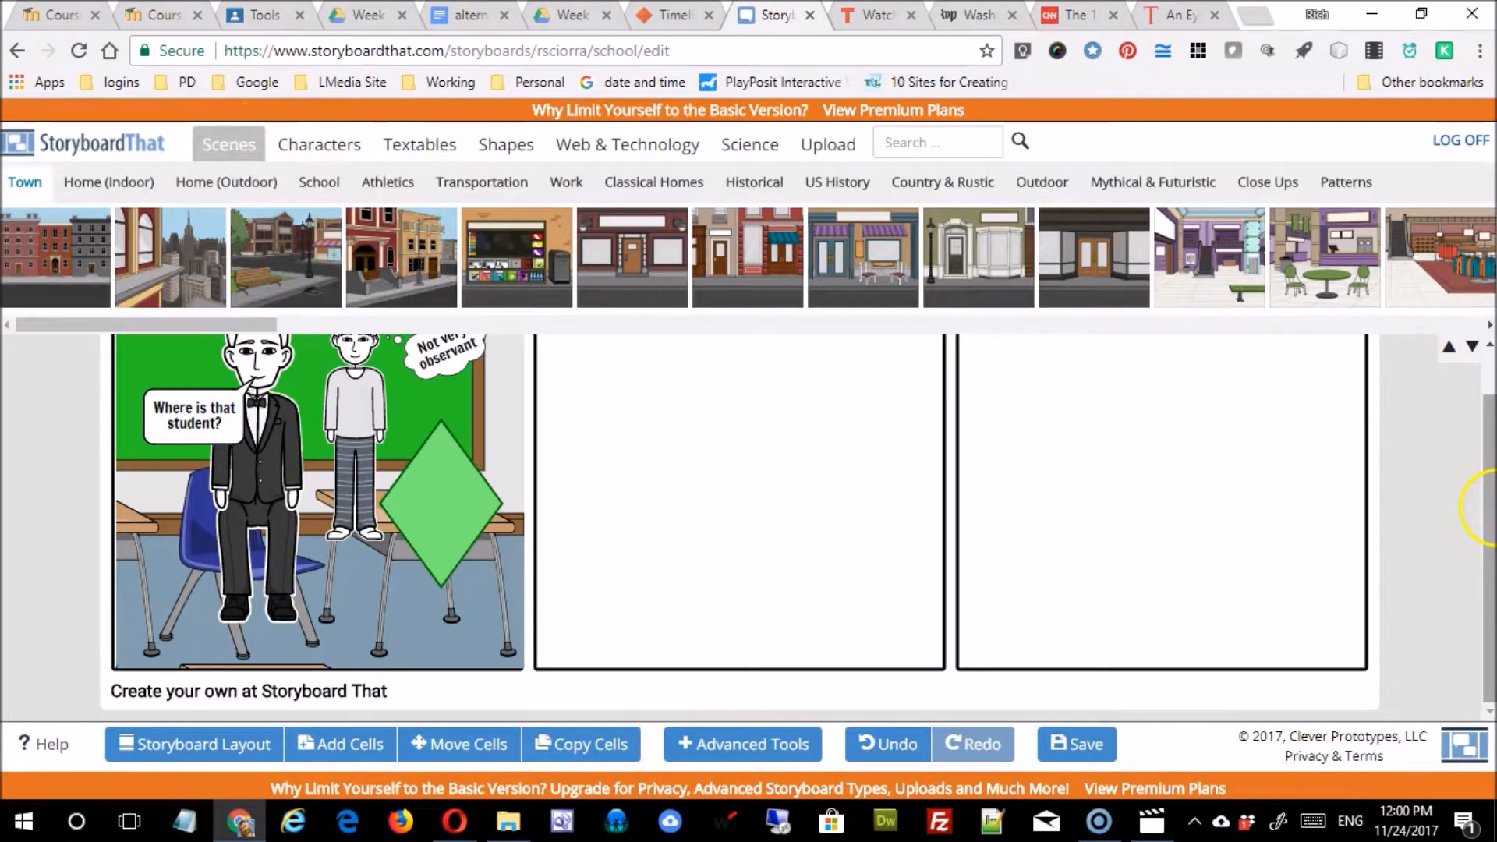
drag(1489, 507, 1483, 384)
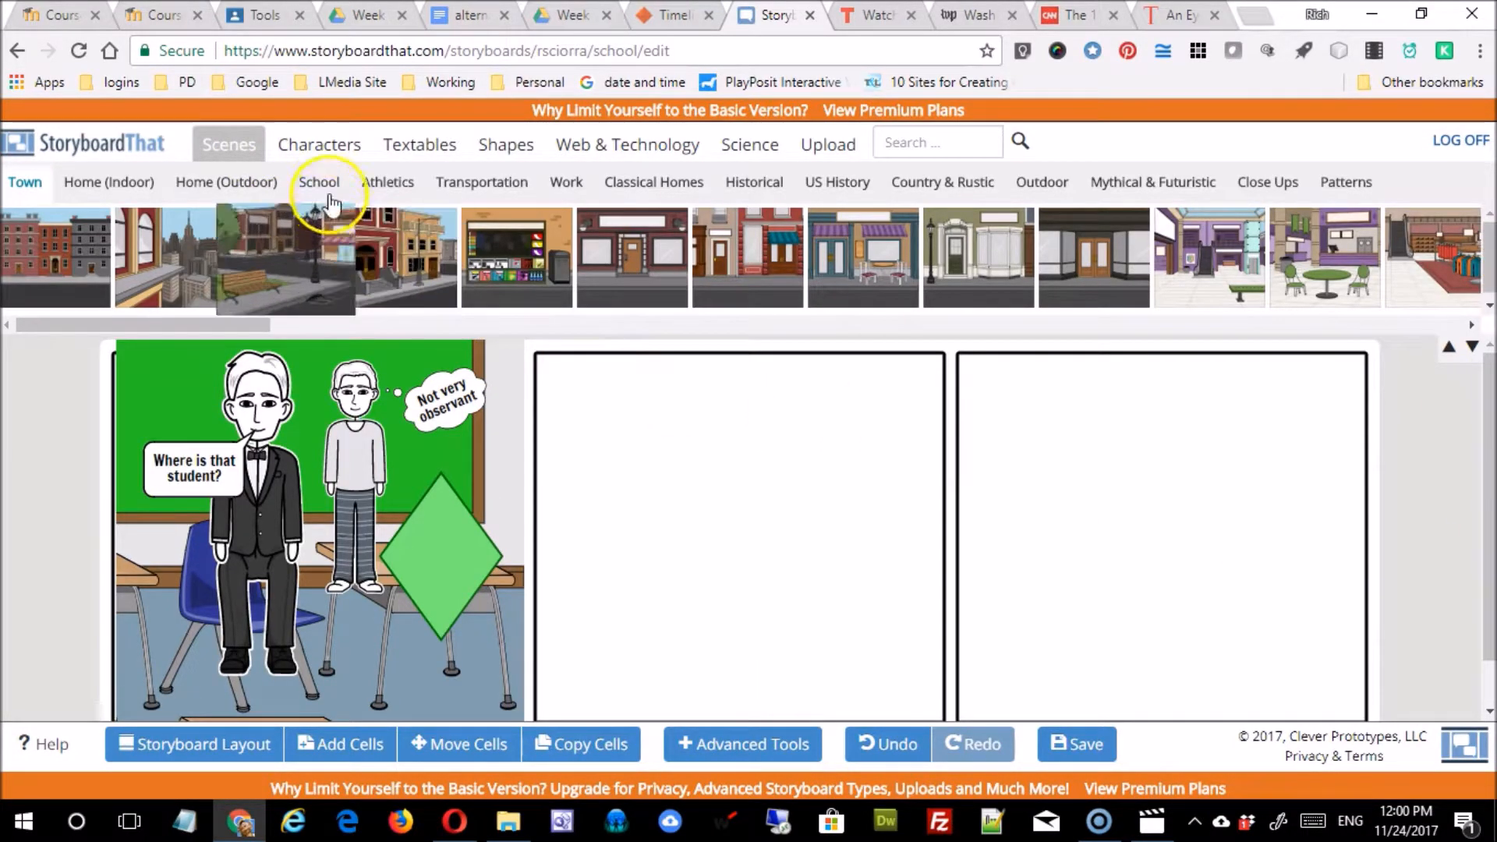
click(326, 191)
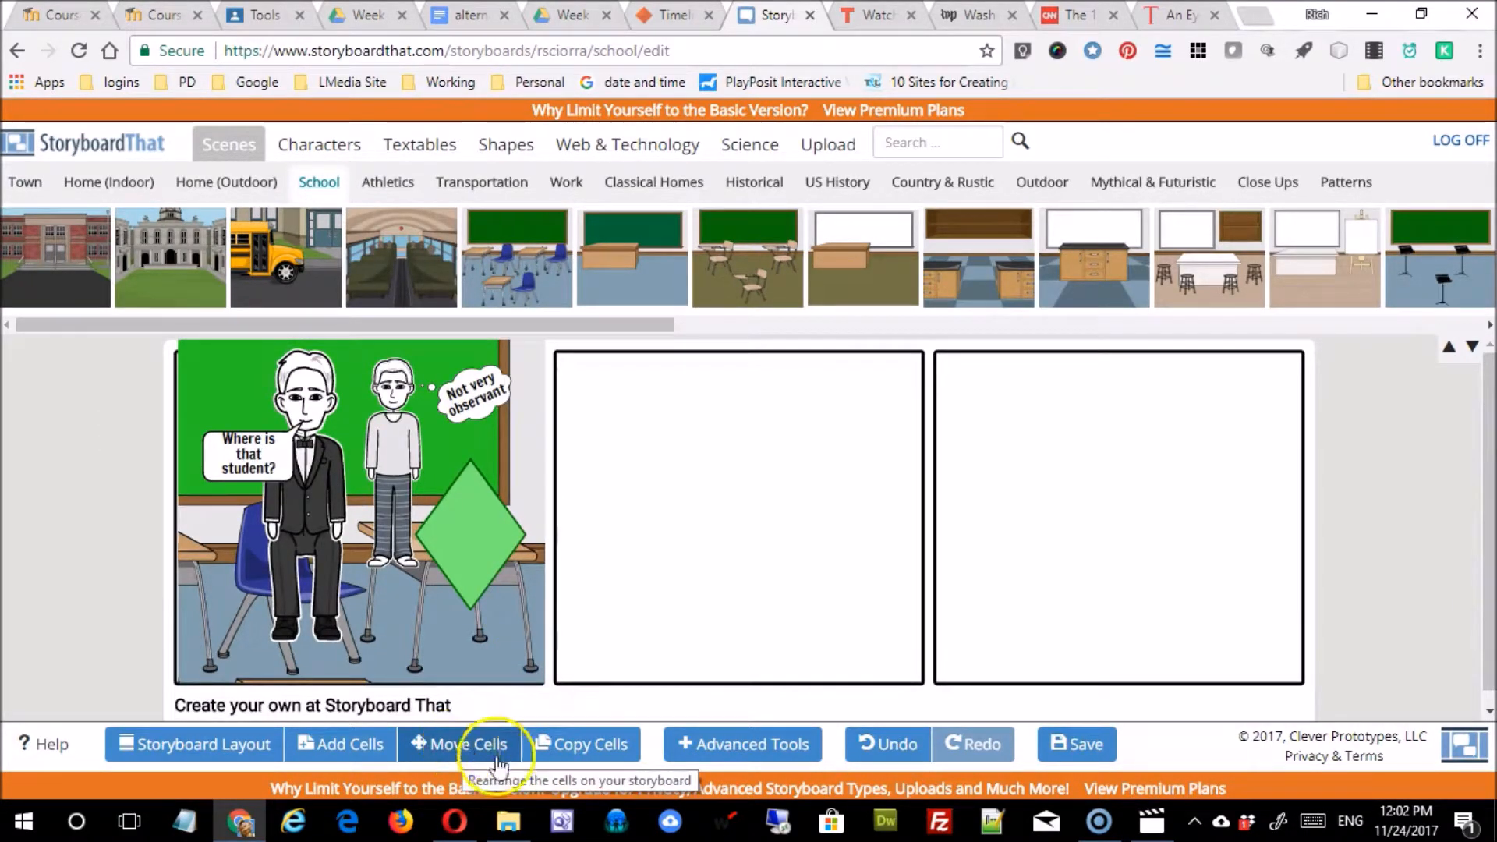
- Use Move Cells to move the empty second cell to the third position
click(466, 747)
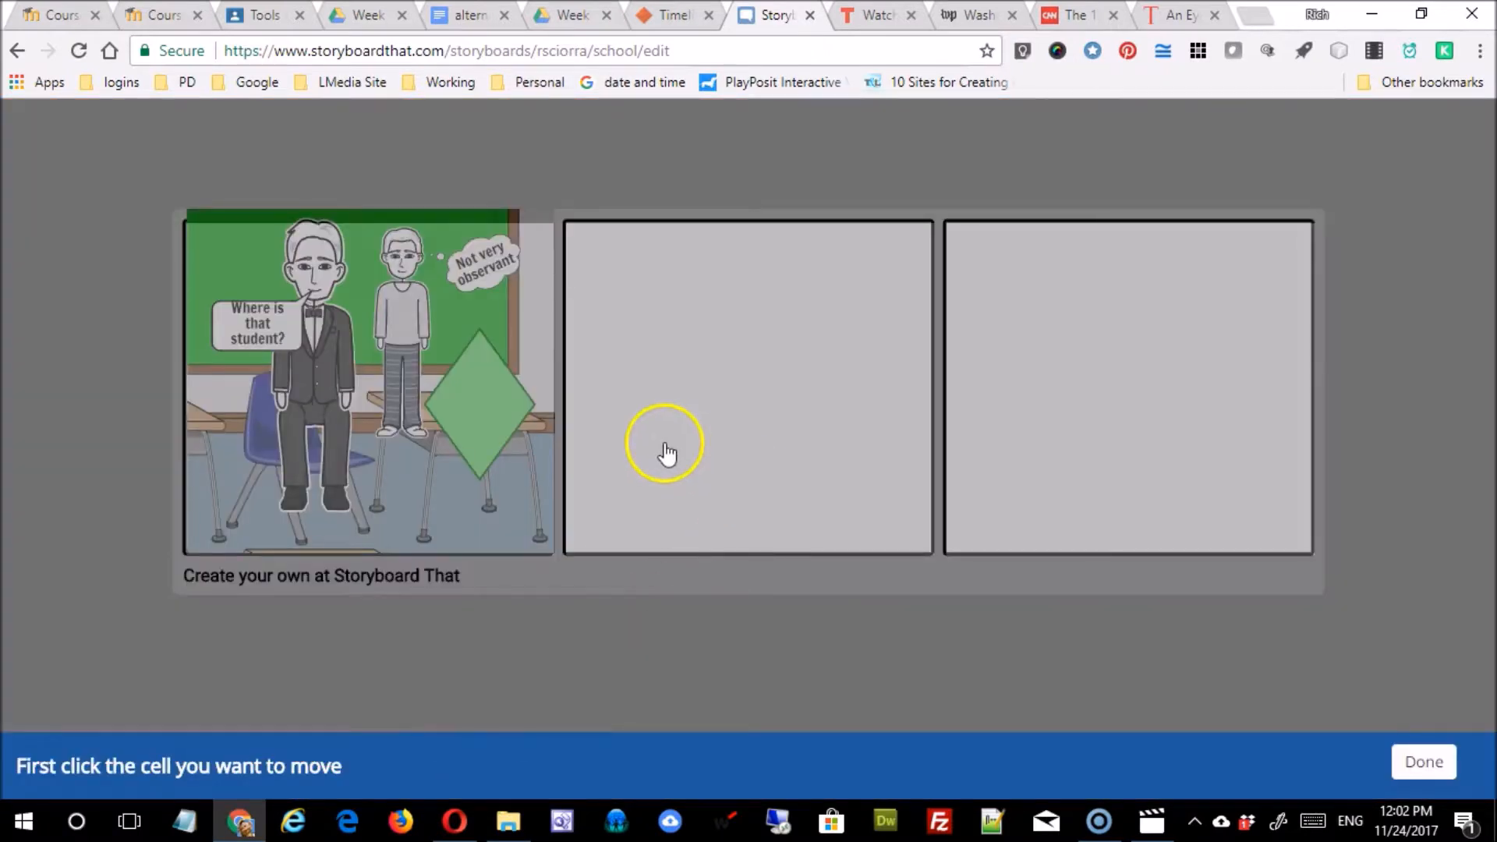
click(604, 456)
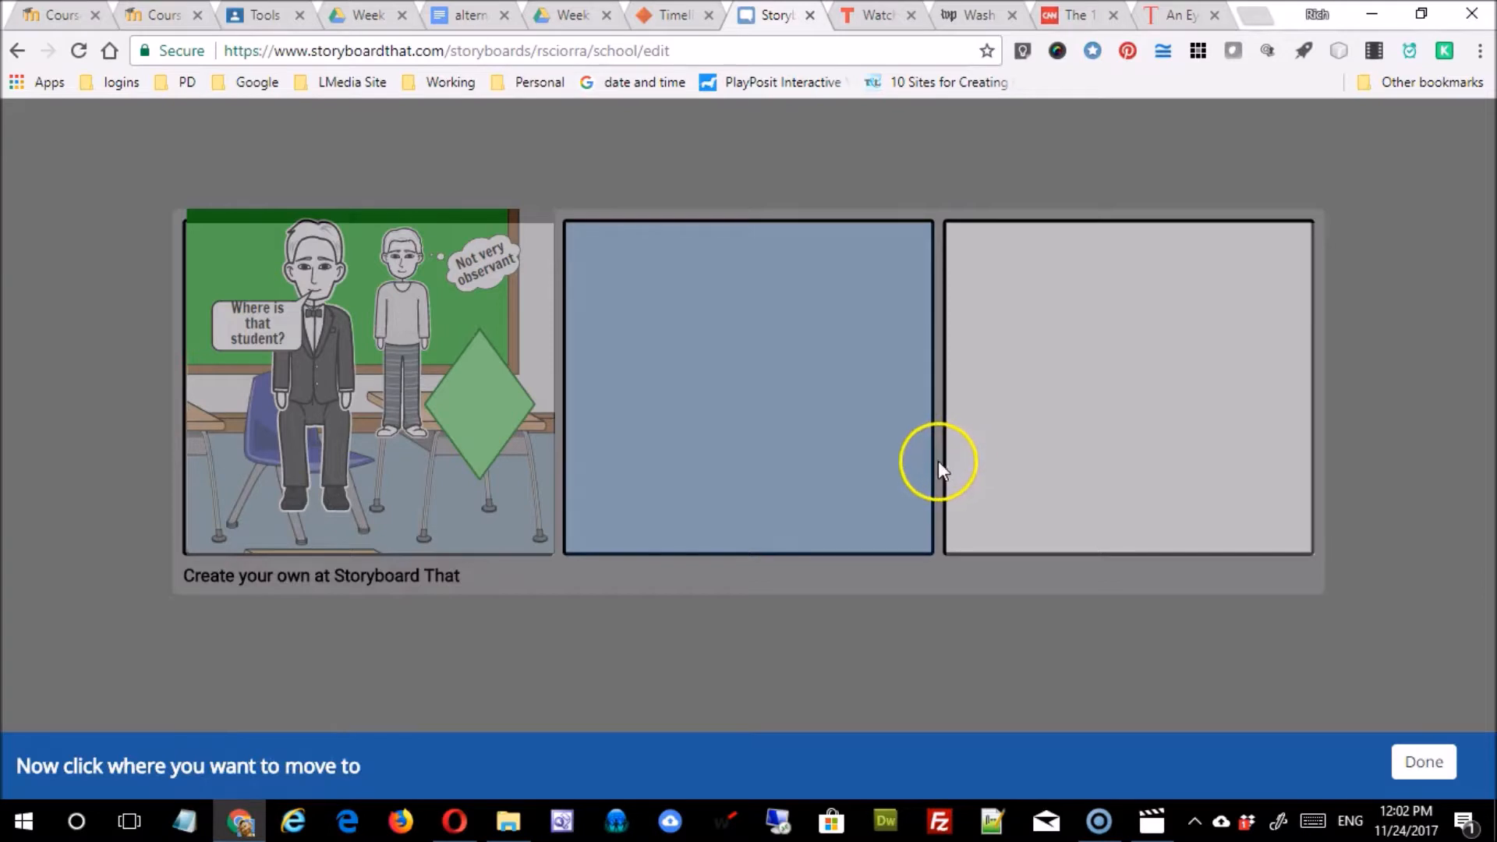
click(1002, 464)
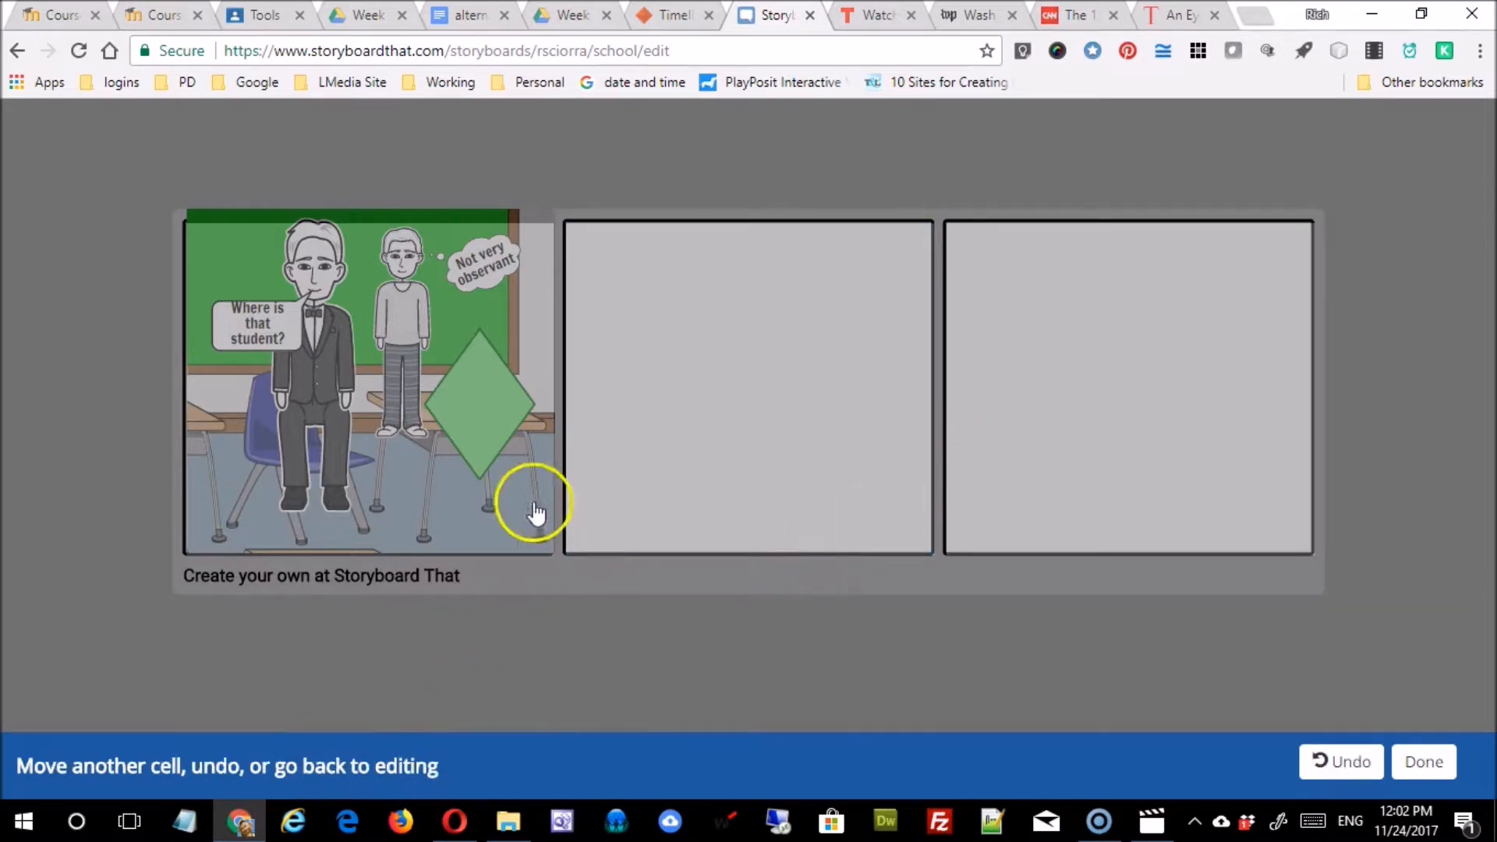
- Try moving the classroom cell to the third position, and undo that move
click(421, 437)
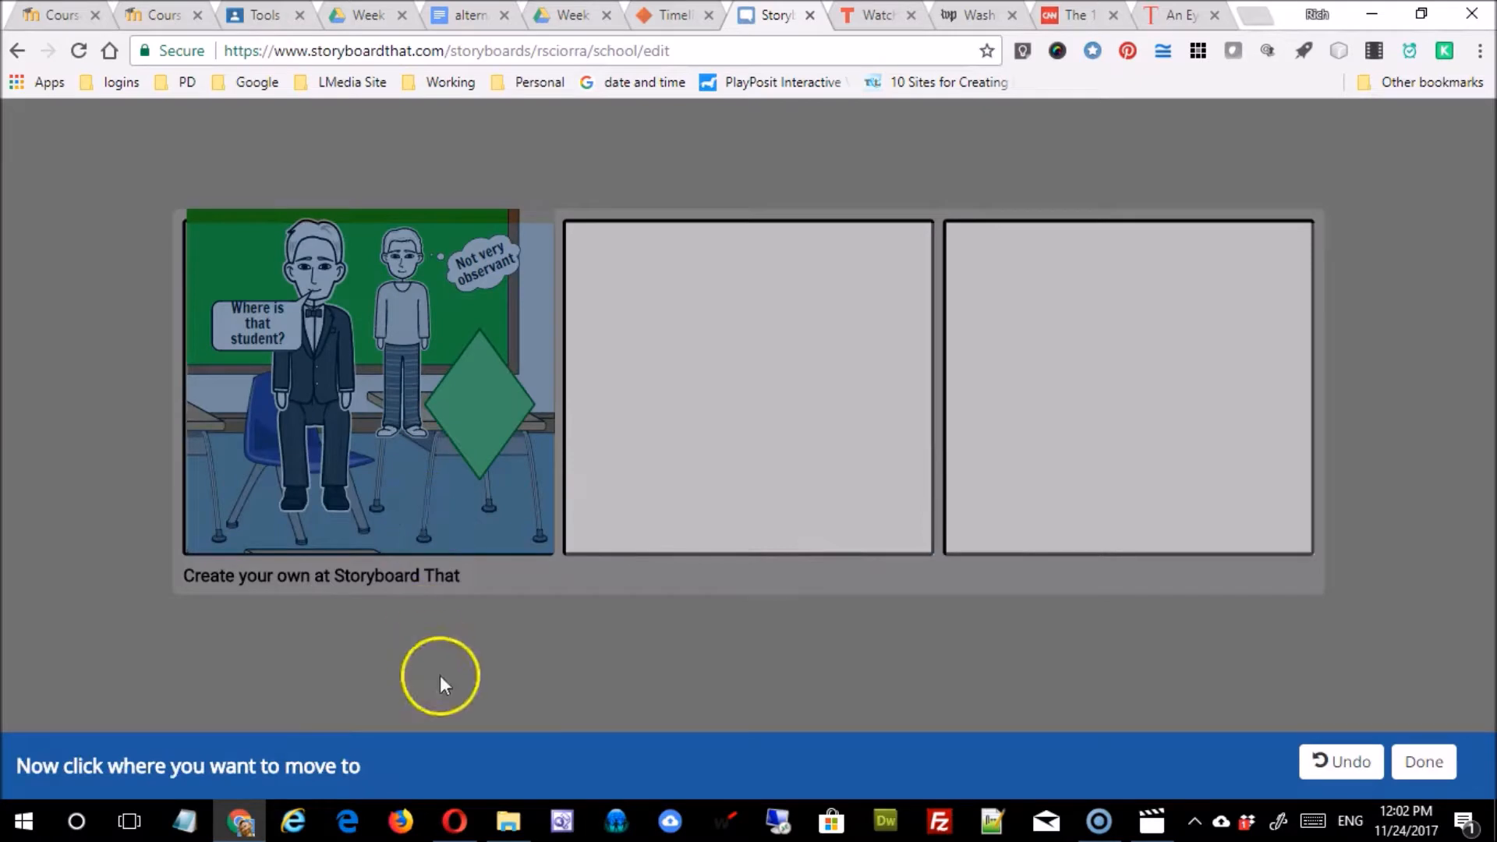
click(1011, 434)
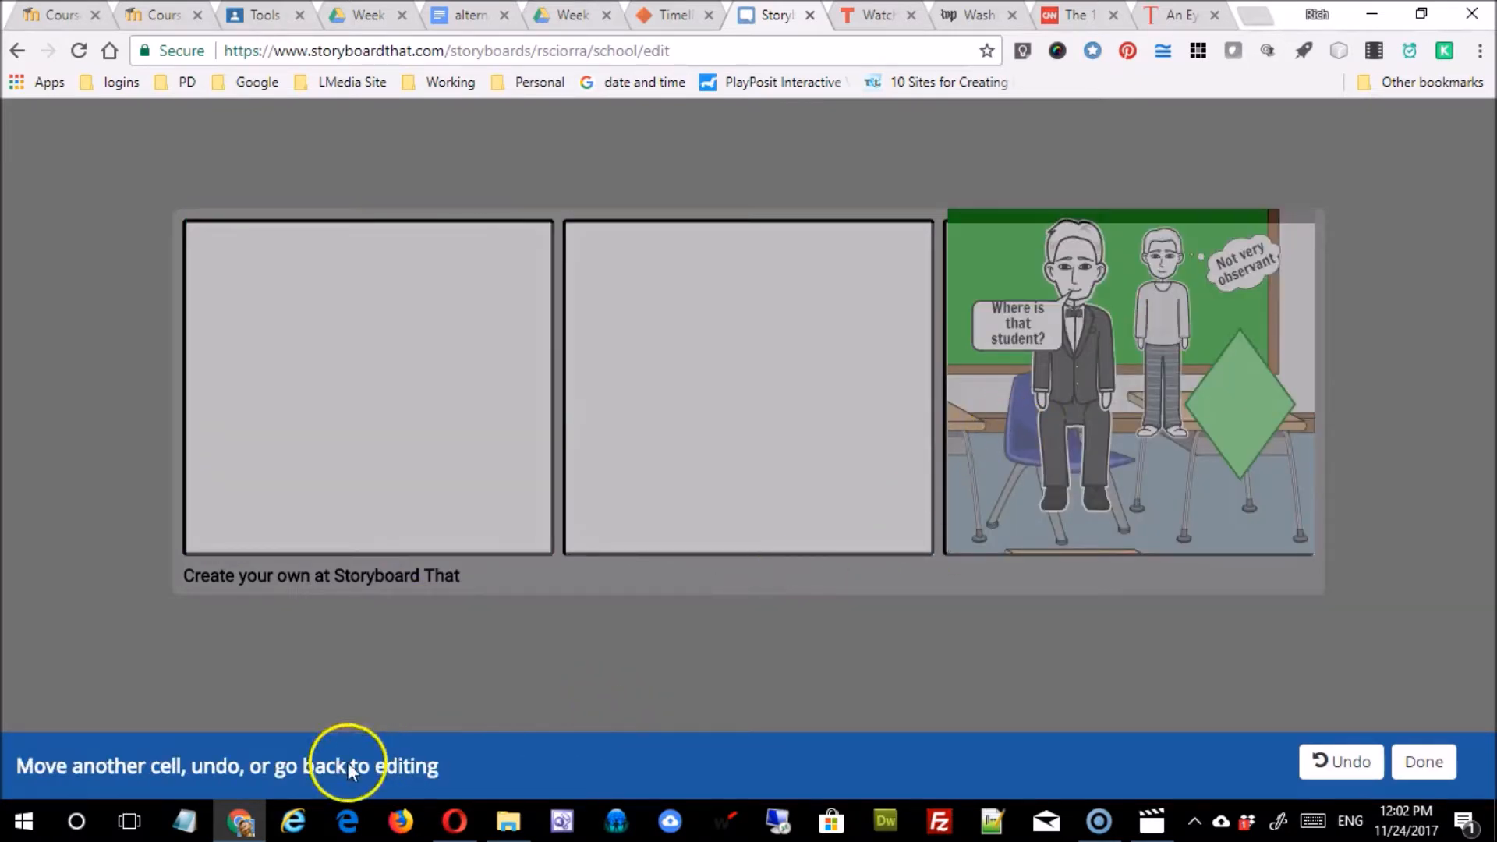
click(1338, 762)
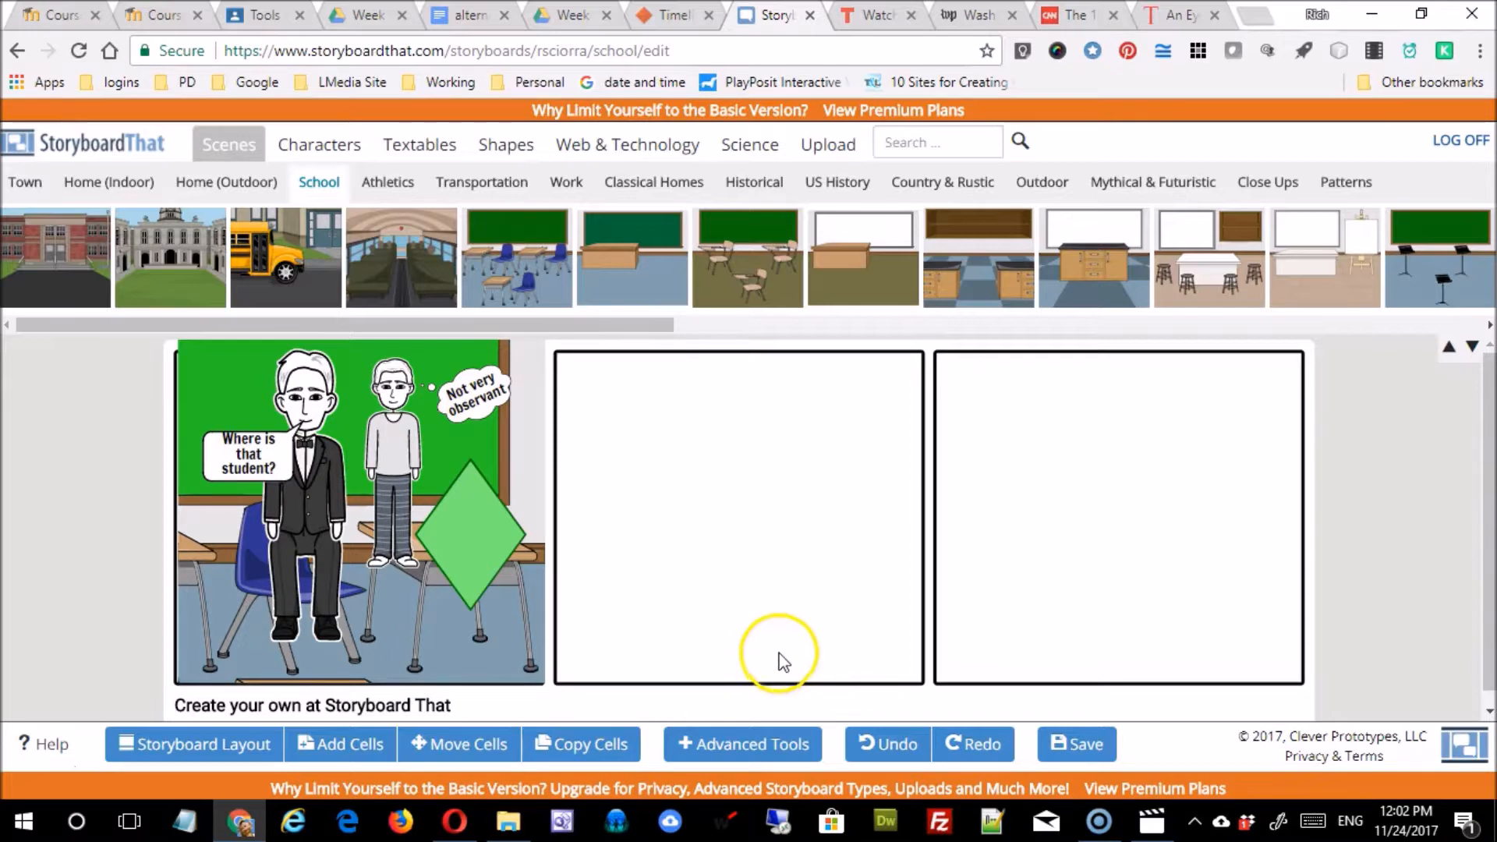
- Set the storyboard's cell size to 100% in the advanced layout tools
click(746, 748)
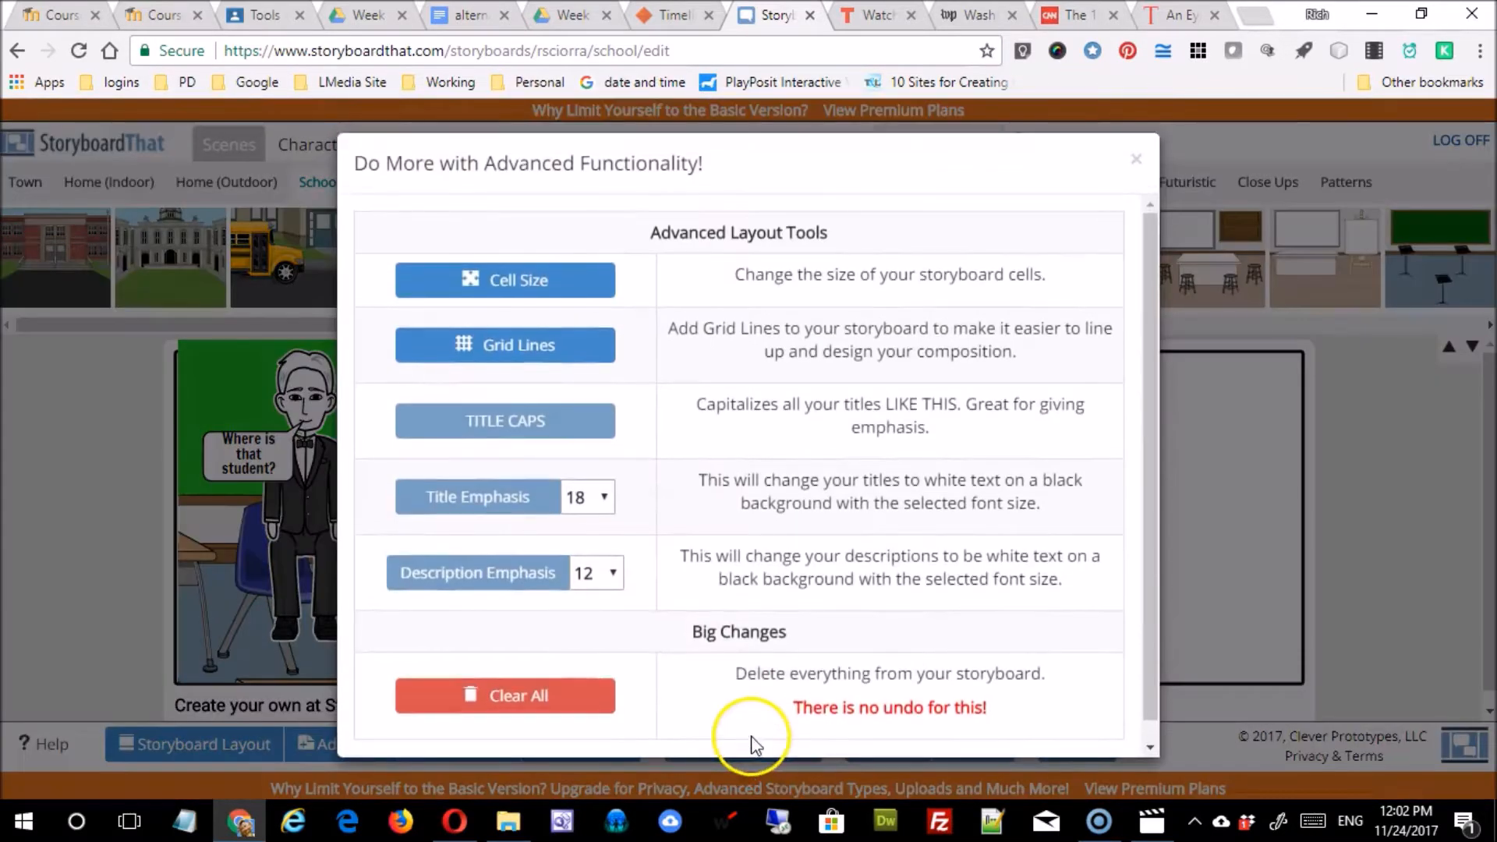
click(460, 288)
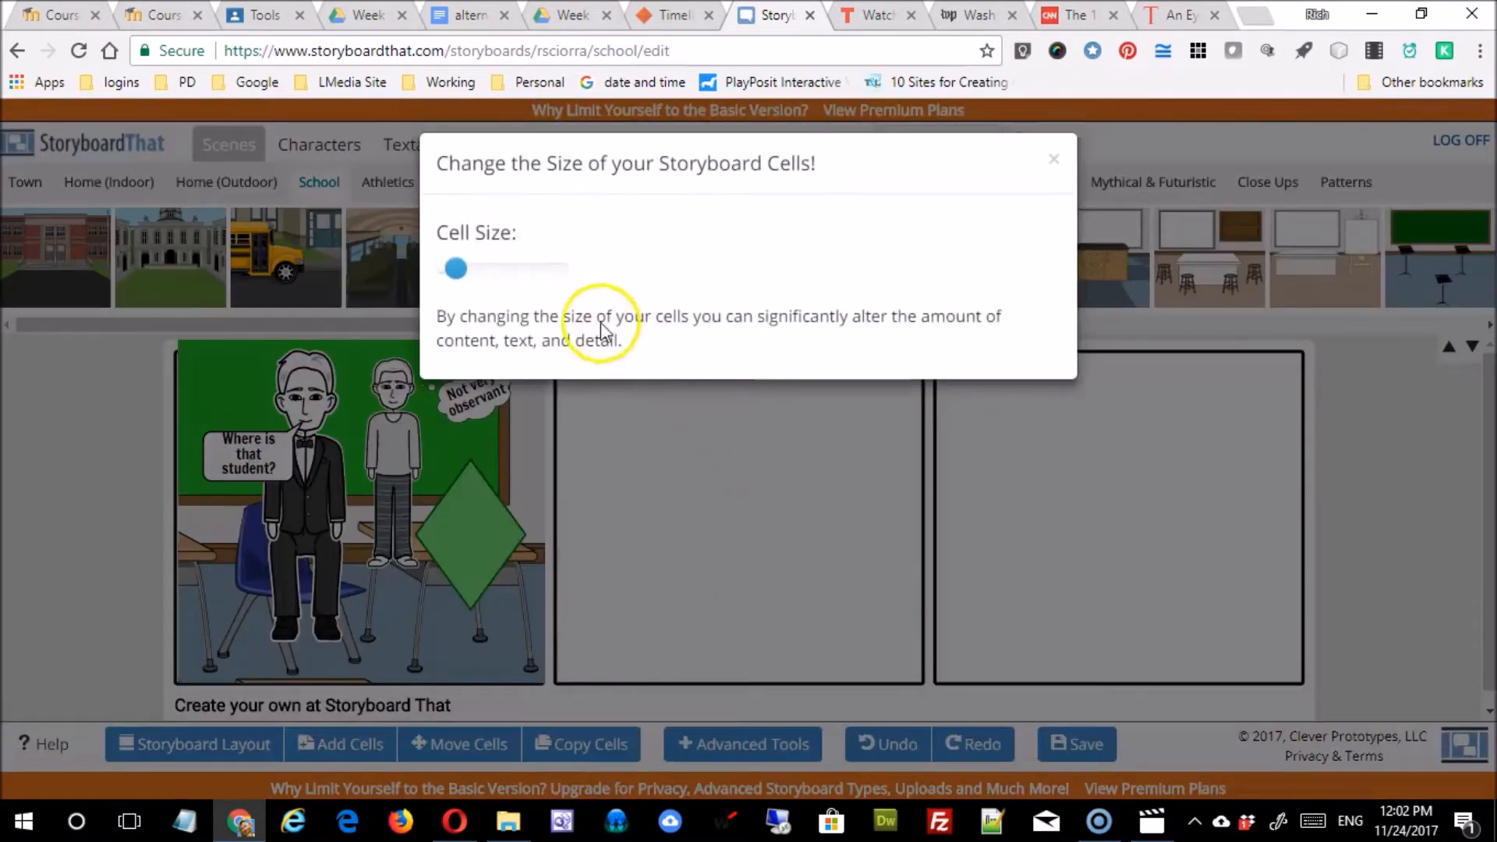
mouse_move(455, 273)
mouse_move(456, 277)
mouse_down()
mouse_move(511, 271)
mouse_move(462, 273)
mouse_up()
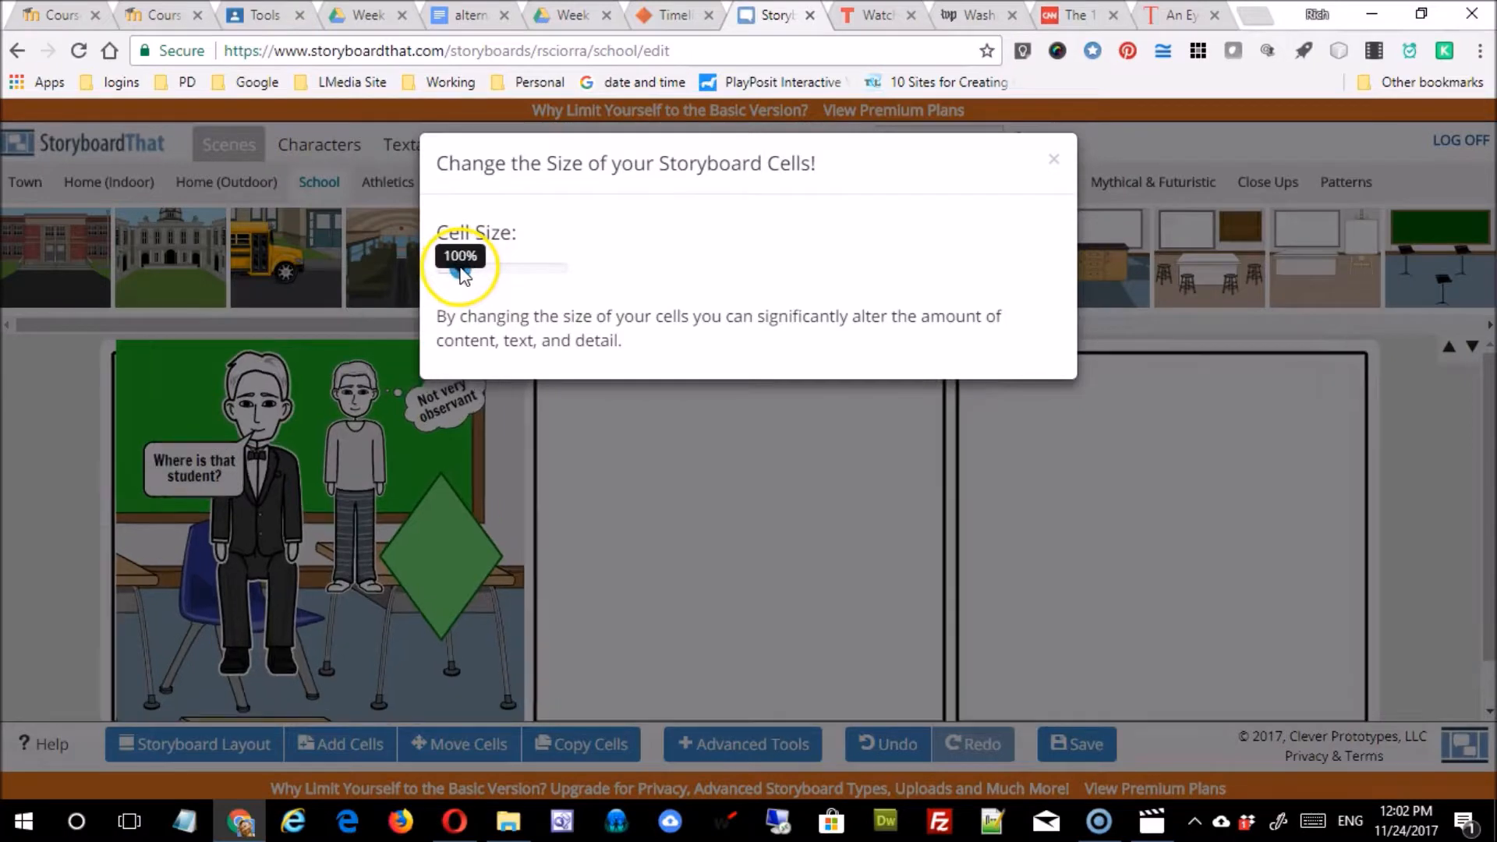
click(1053, 159)
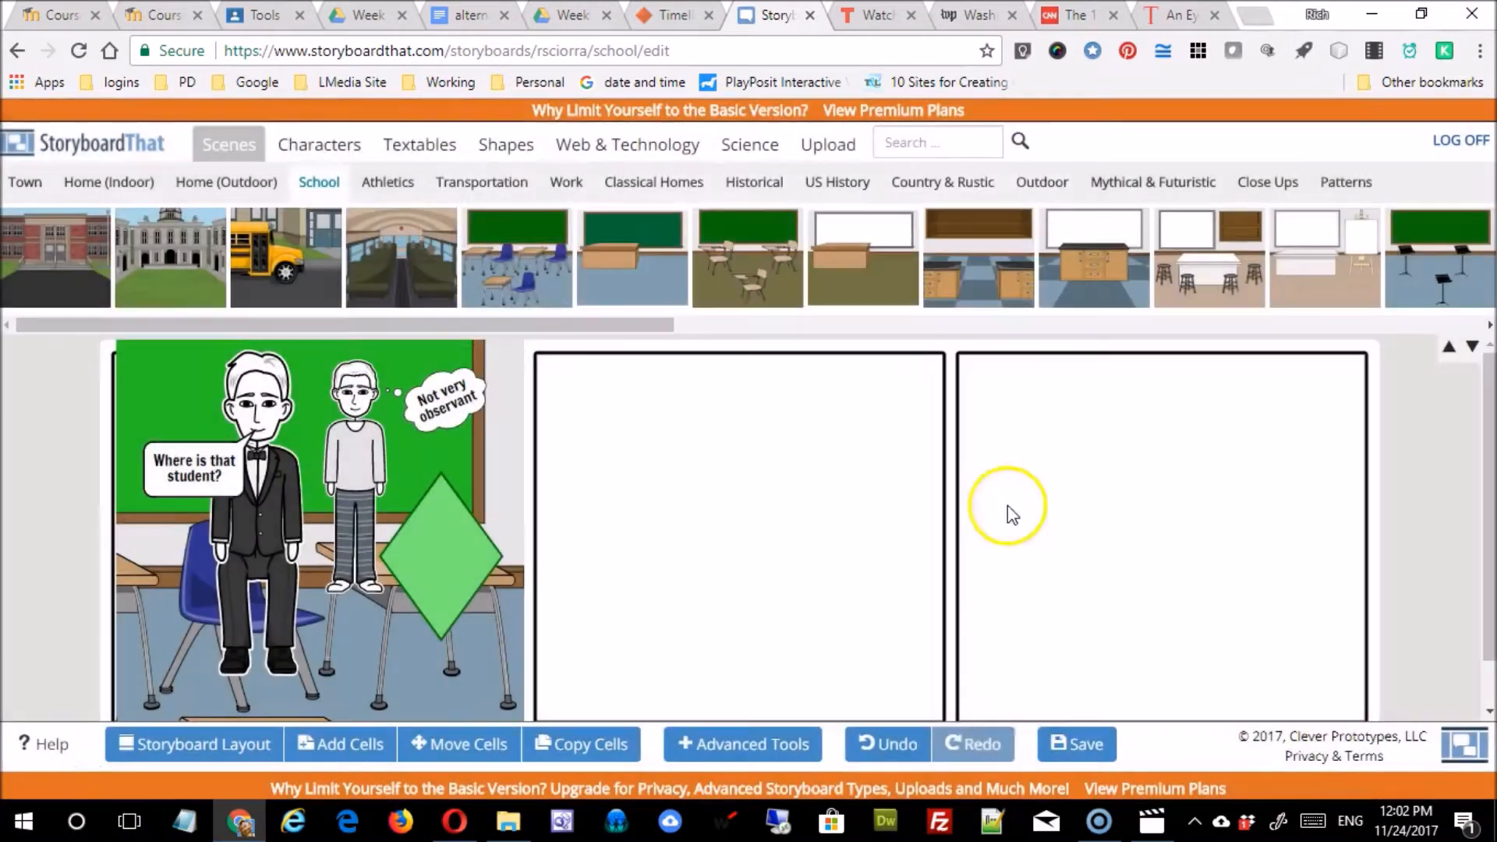
- Turn on grid lines for the storyboard cells and turn them off again
click(752, 745)
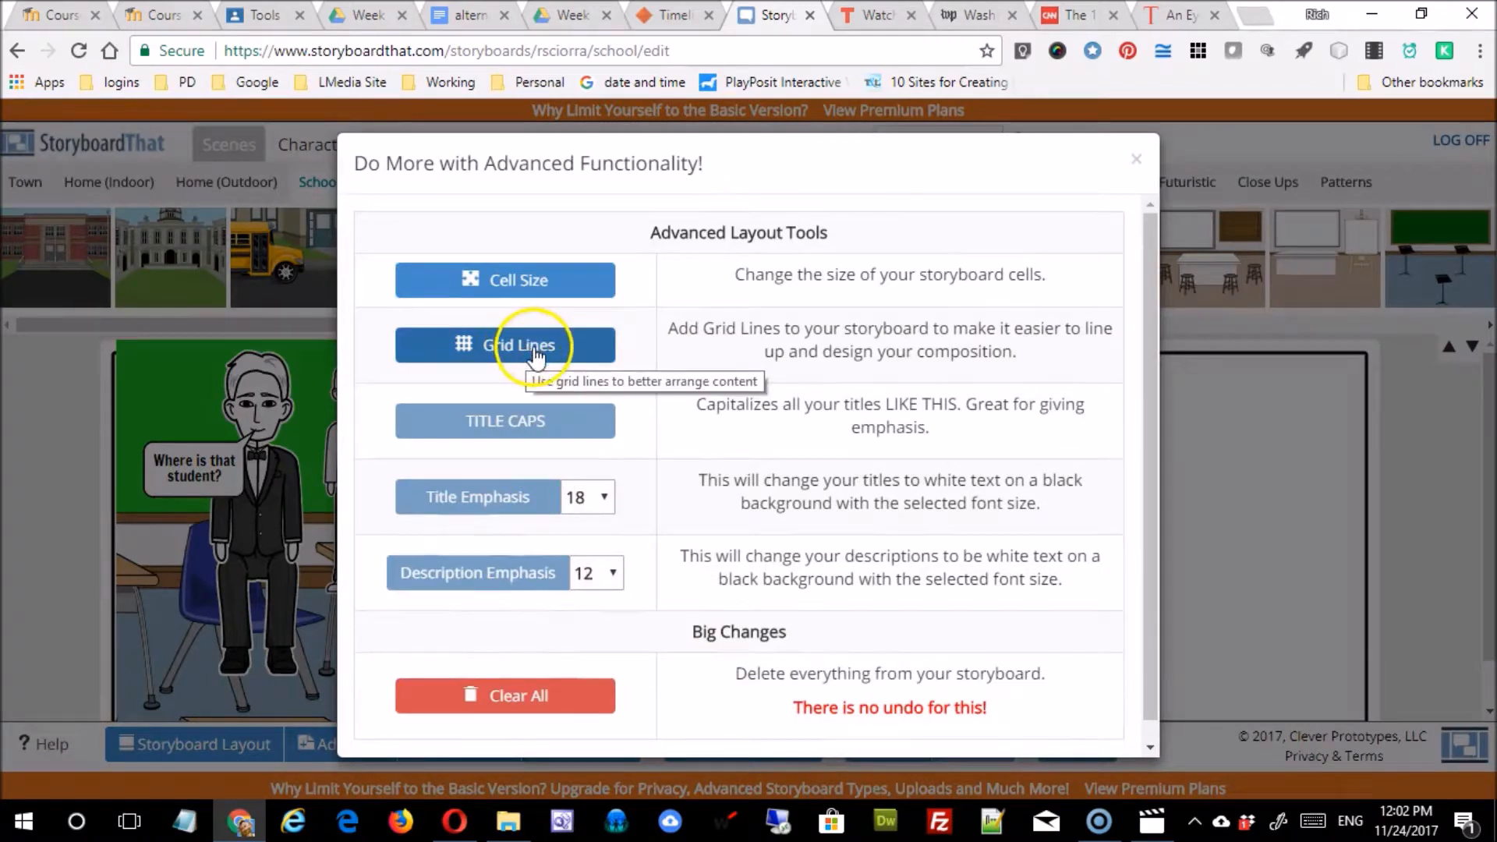
click(525, 351)
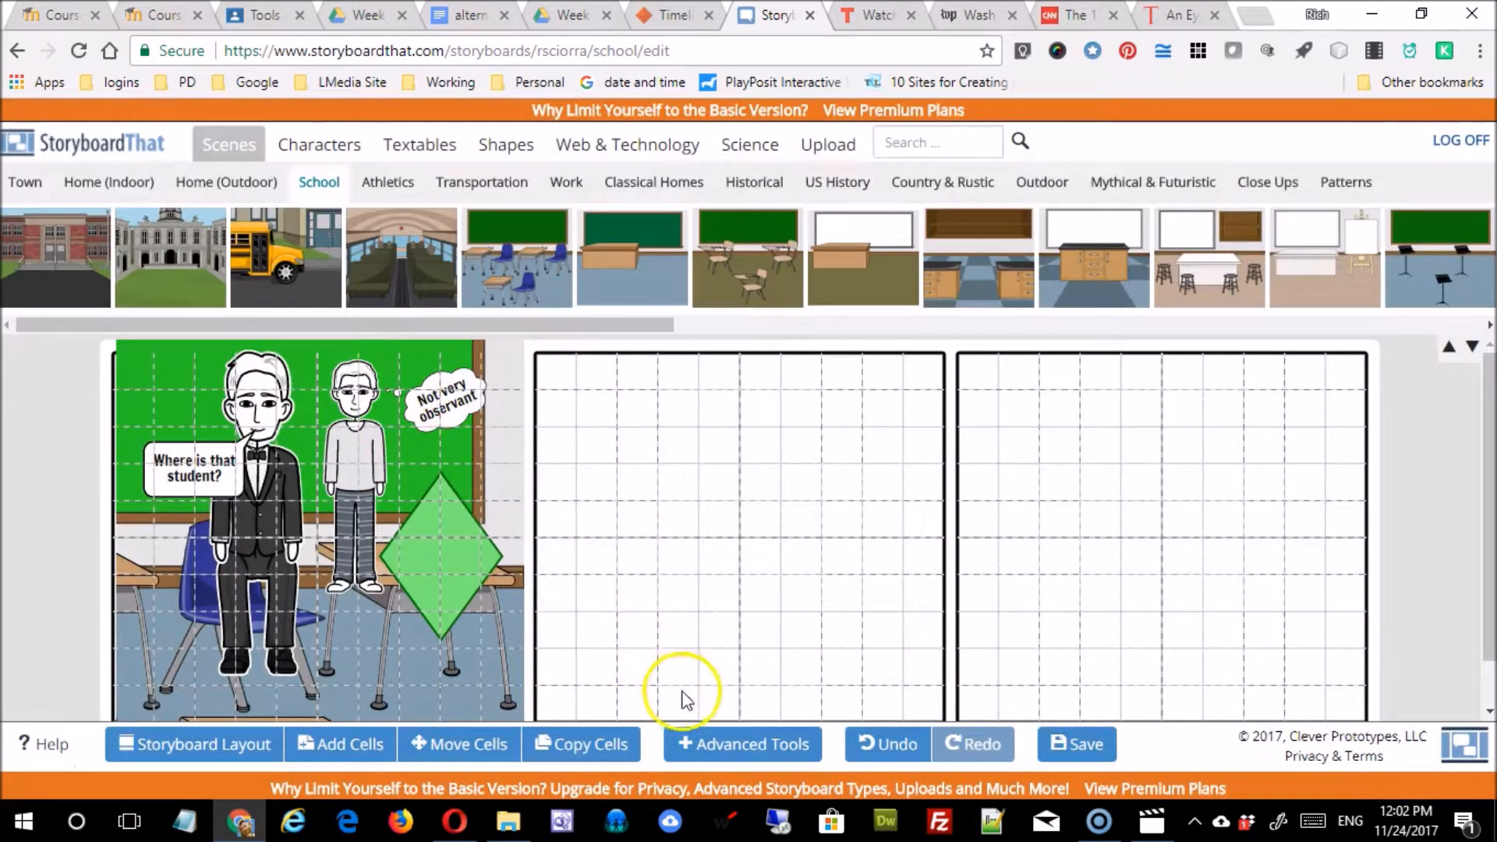
click(770, 742)
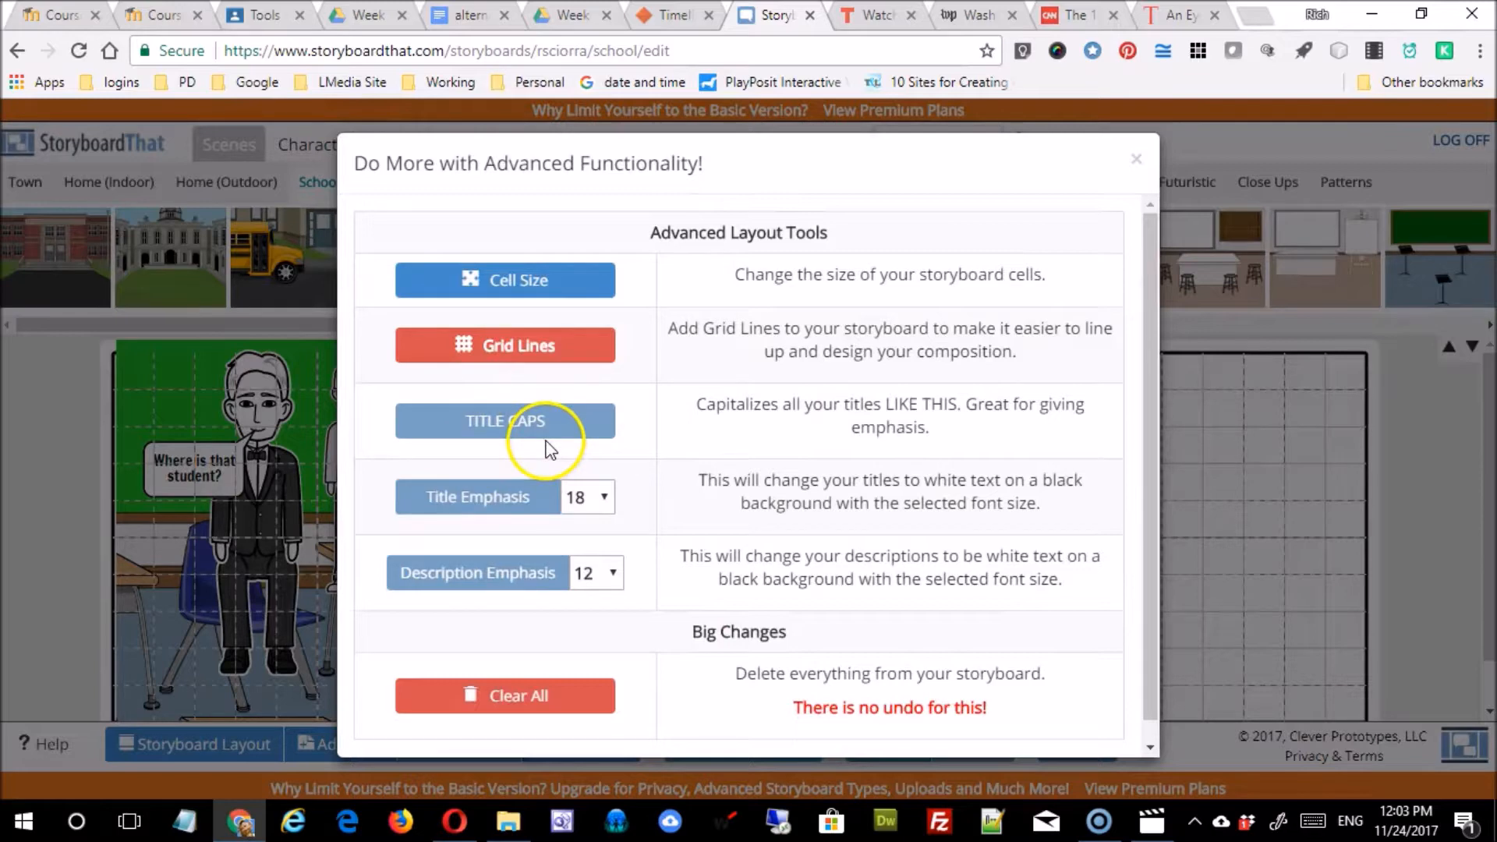
click(516, 345)
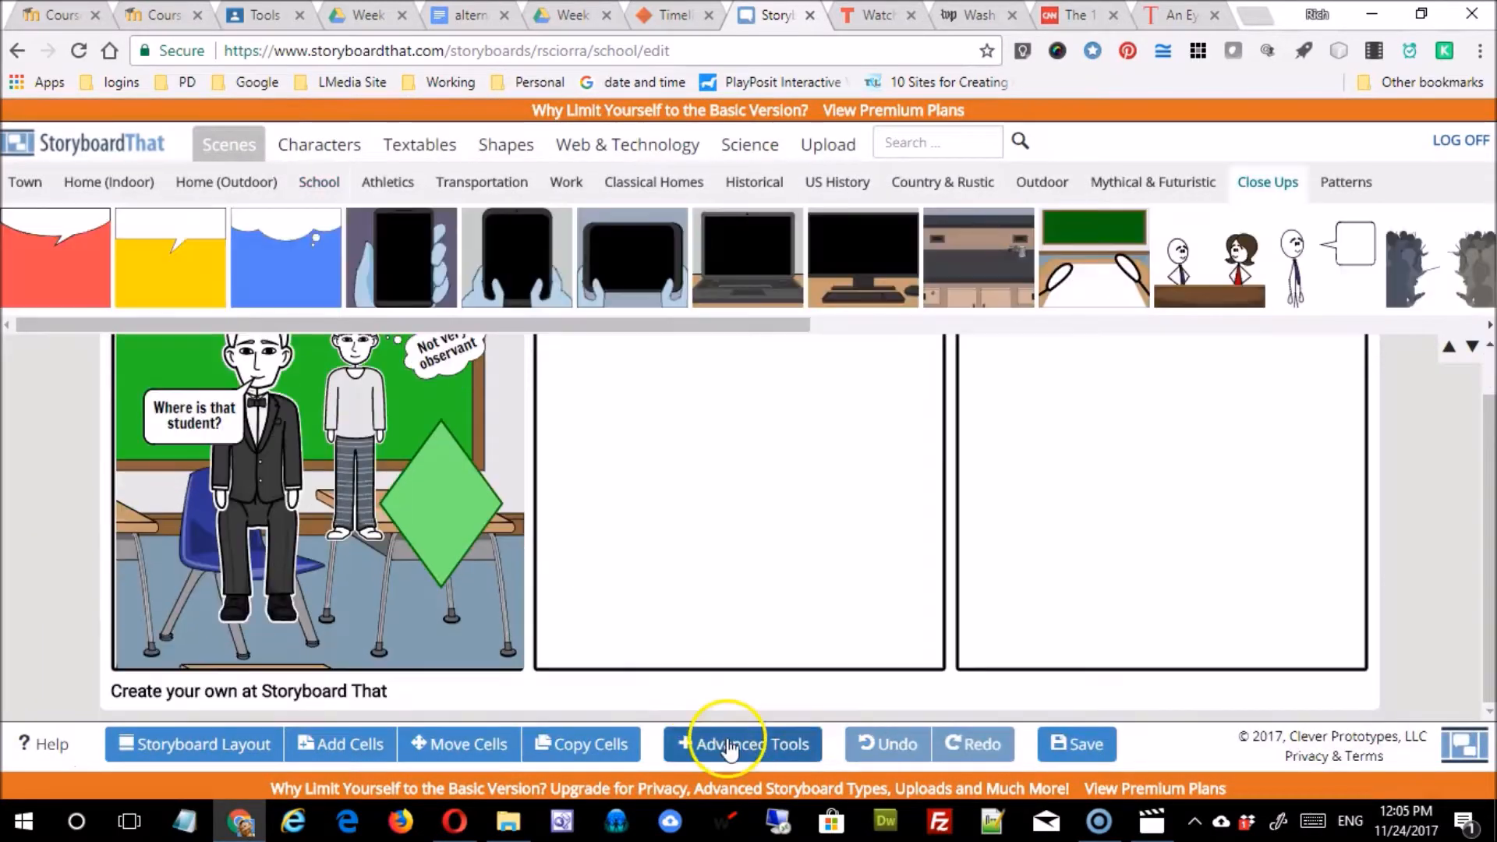
- Review the title and description emphasis settings and the Clear All option among the advanced tools
click(726, 745)
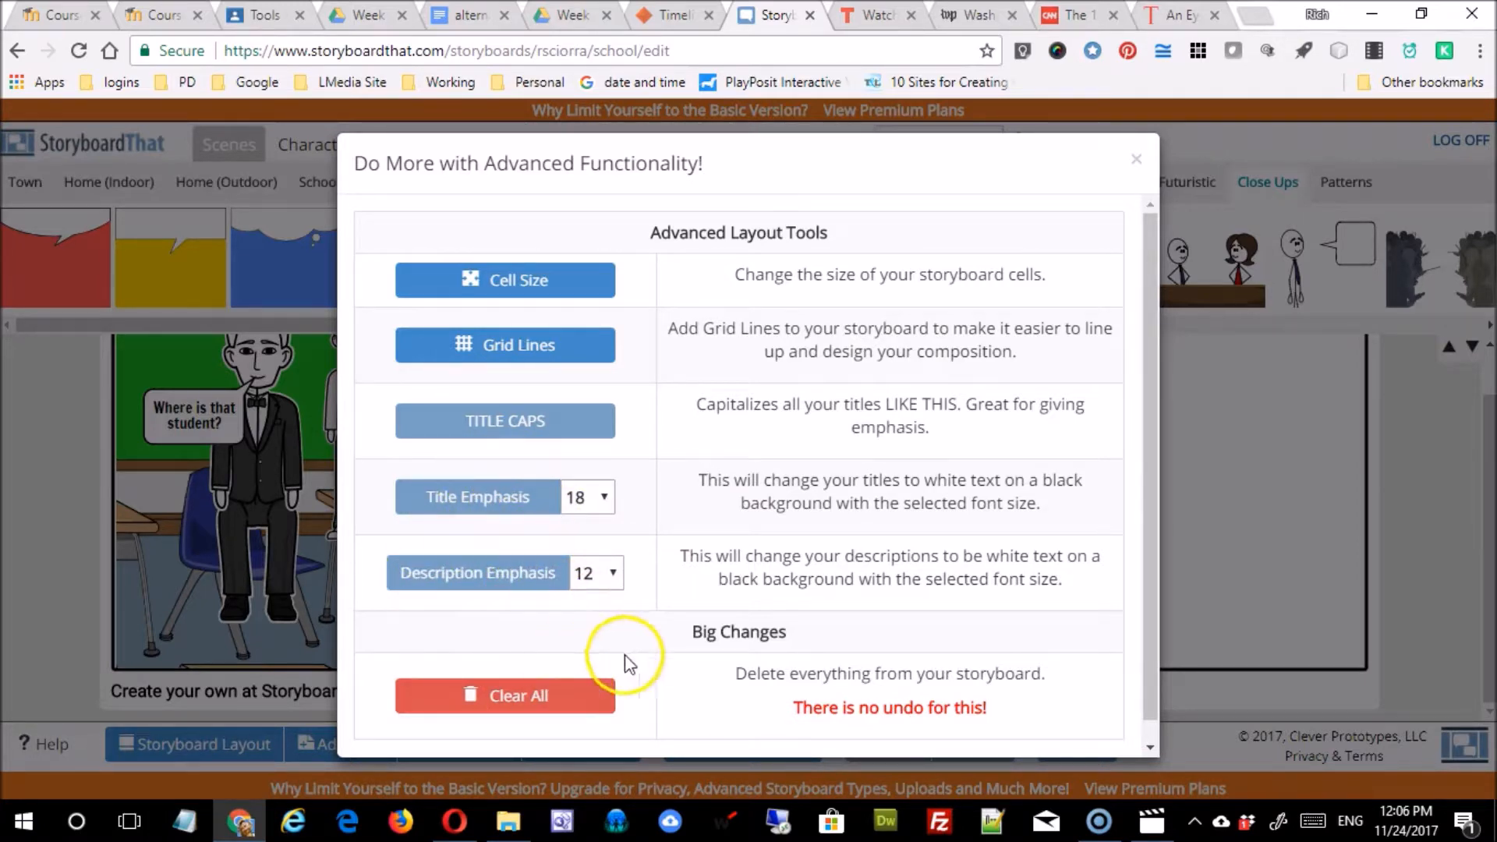
click(1136, 160)
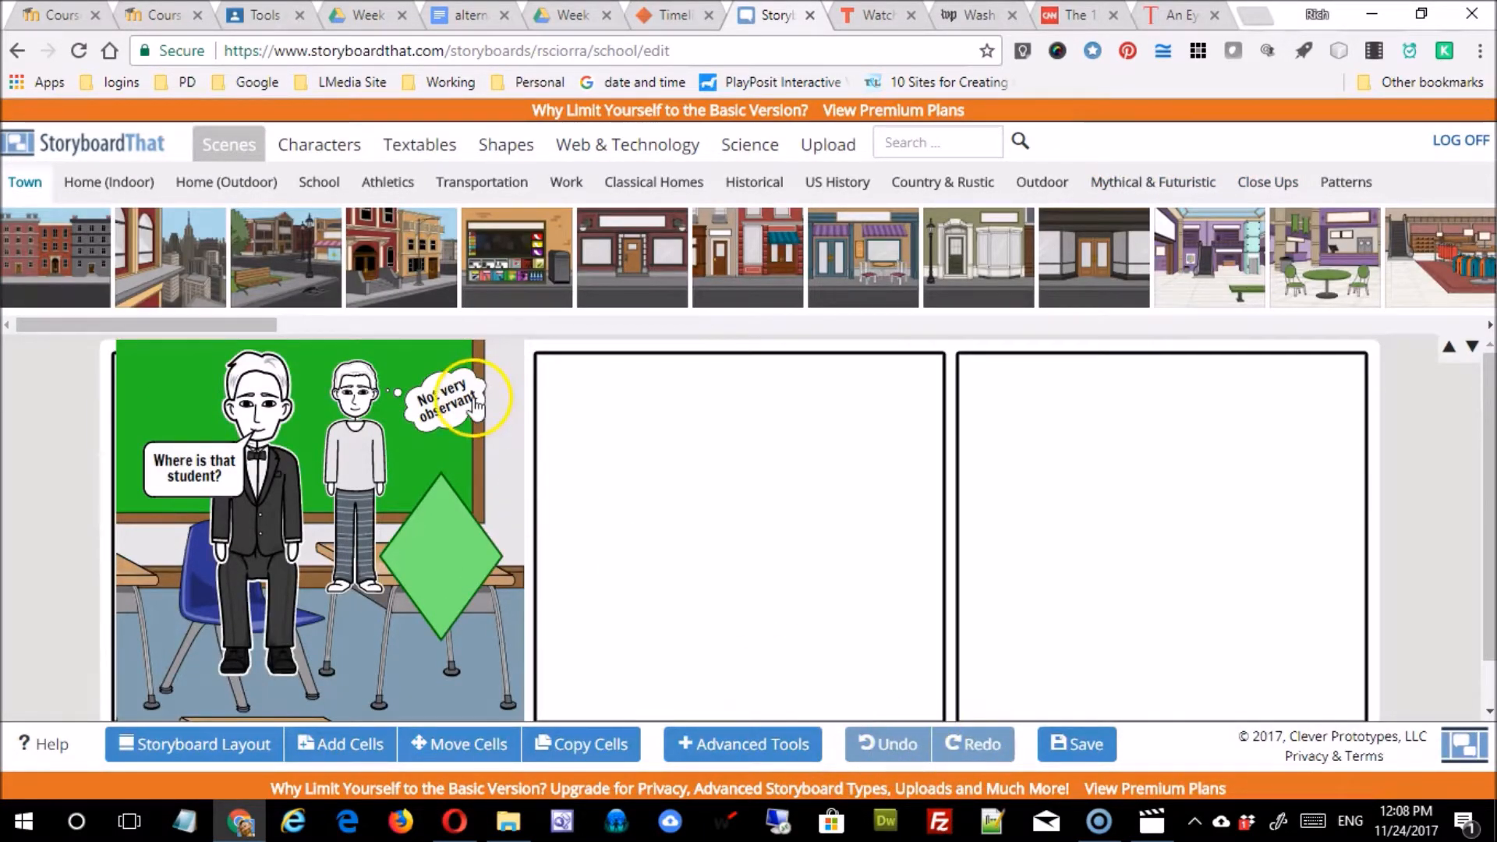
- Delete the green diamond from the first cell after undoing a small trial move of it
click(468, 554)
drag(473, 559, 485, 549)
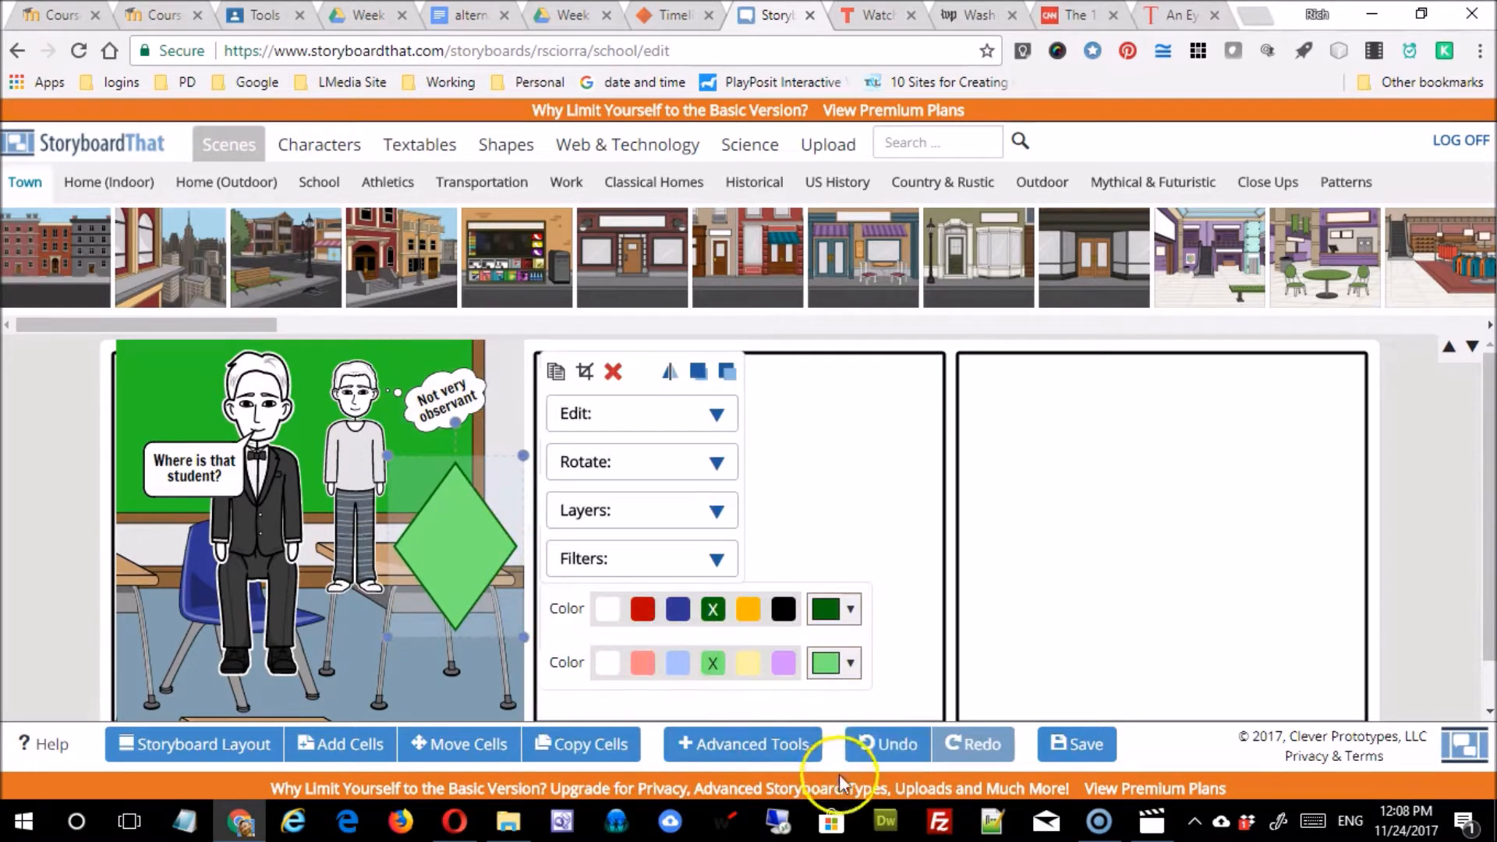
click(897, 747)
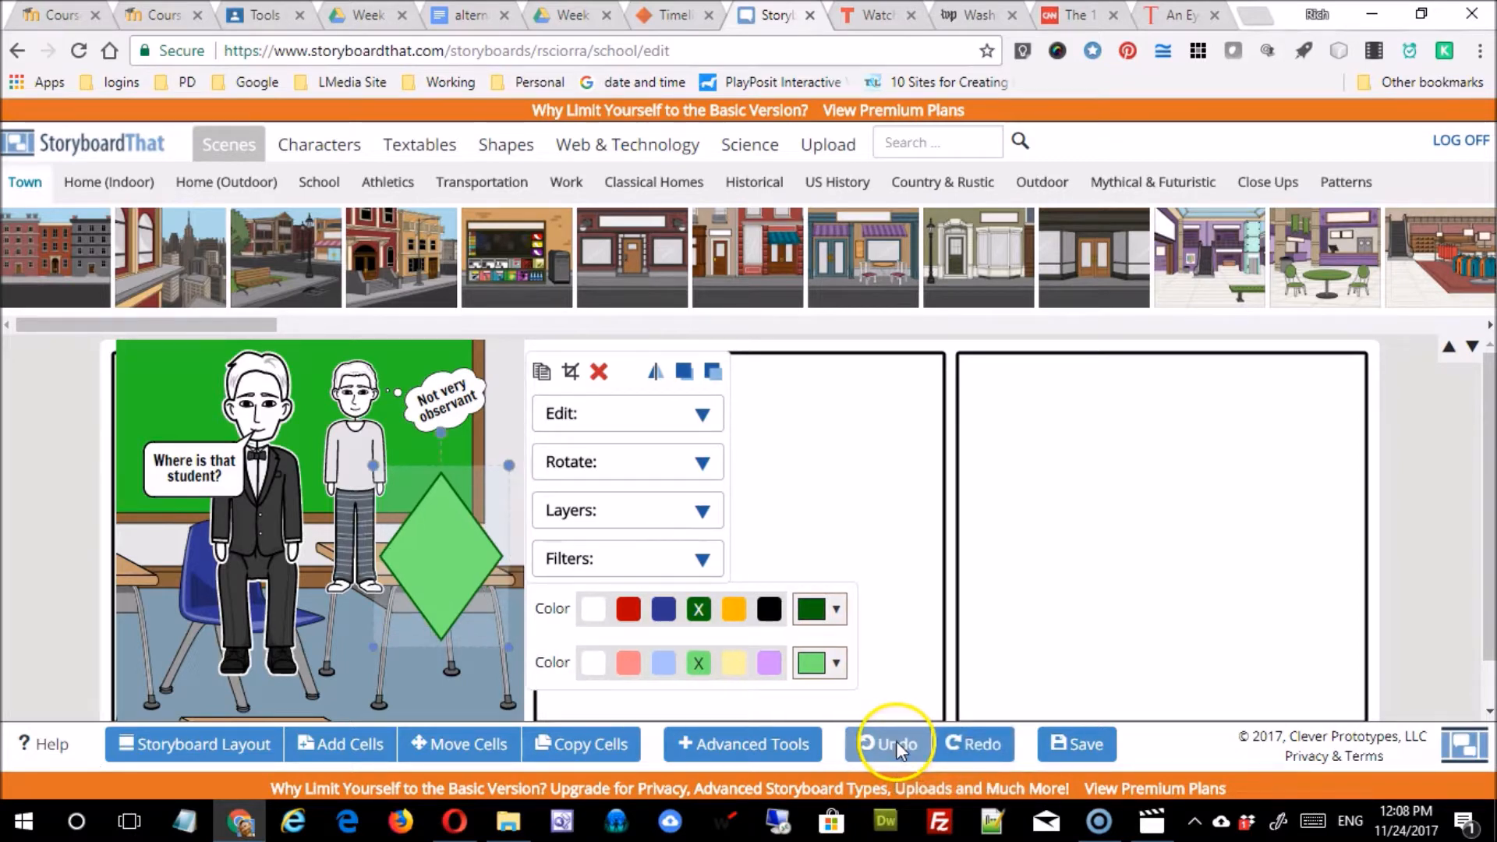
key(Delete)
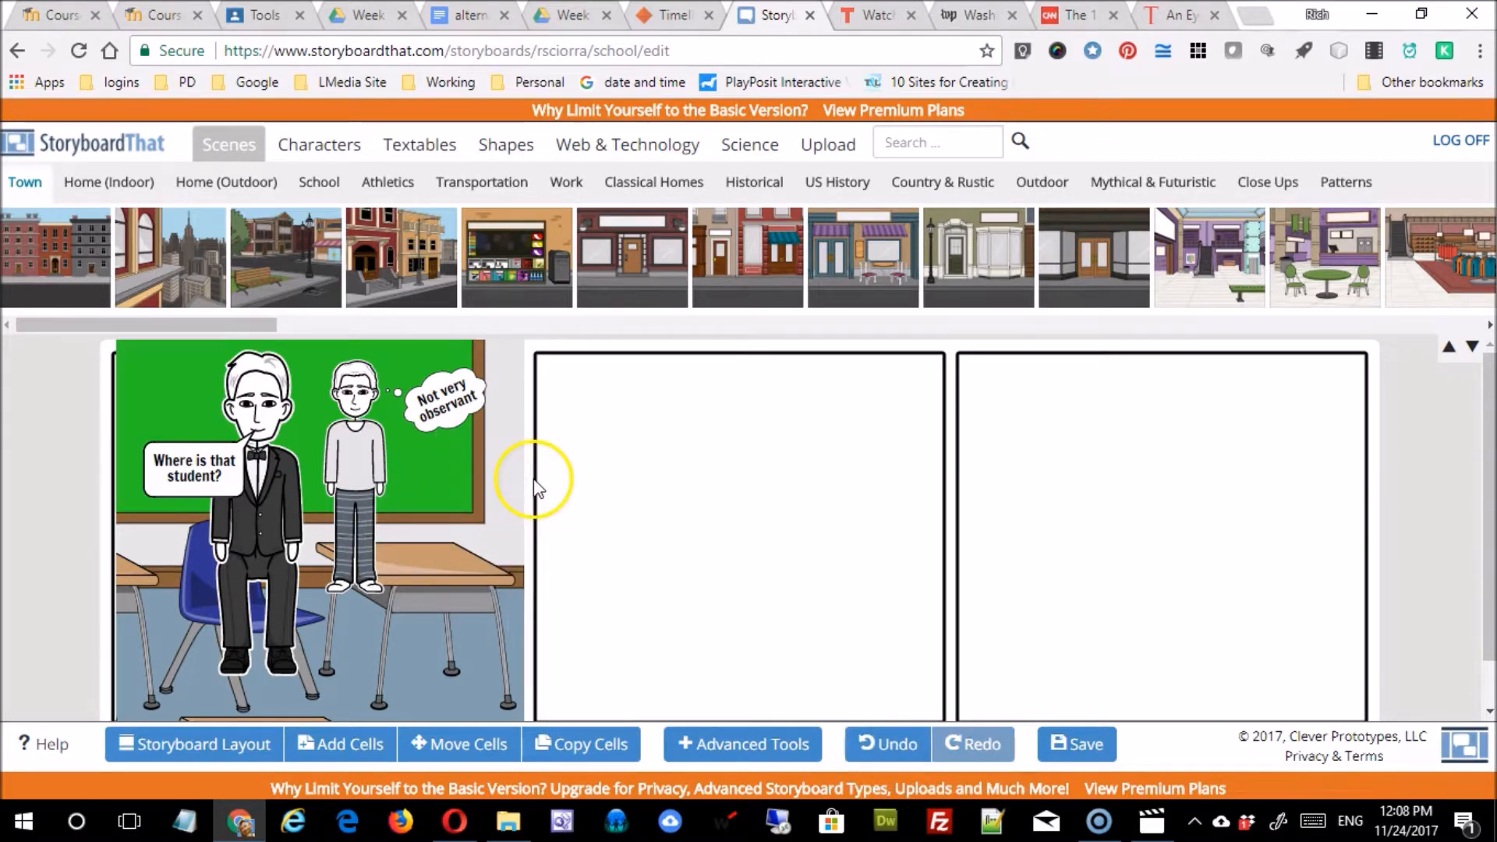
- Save the storyboard and exit the editor
click(1091, 744)
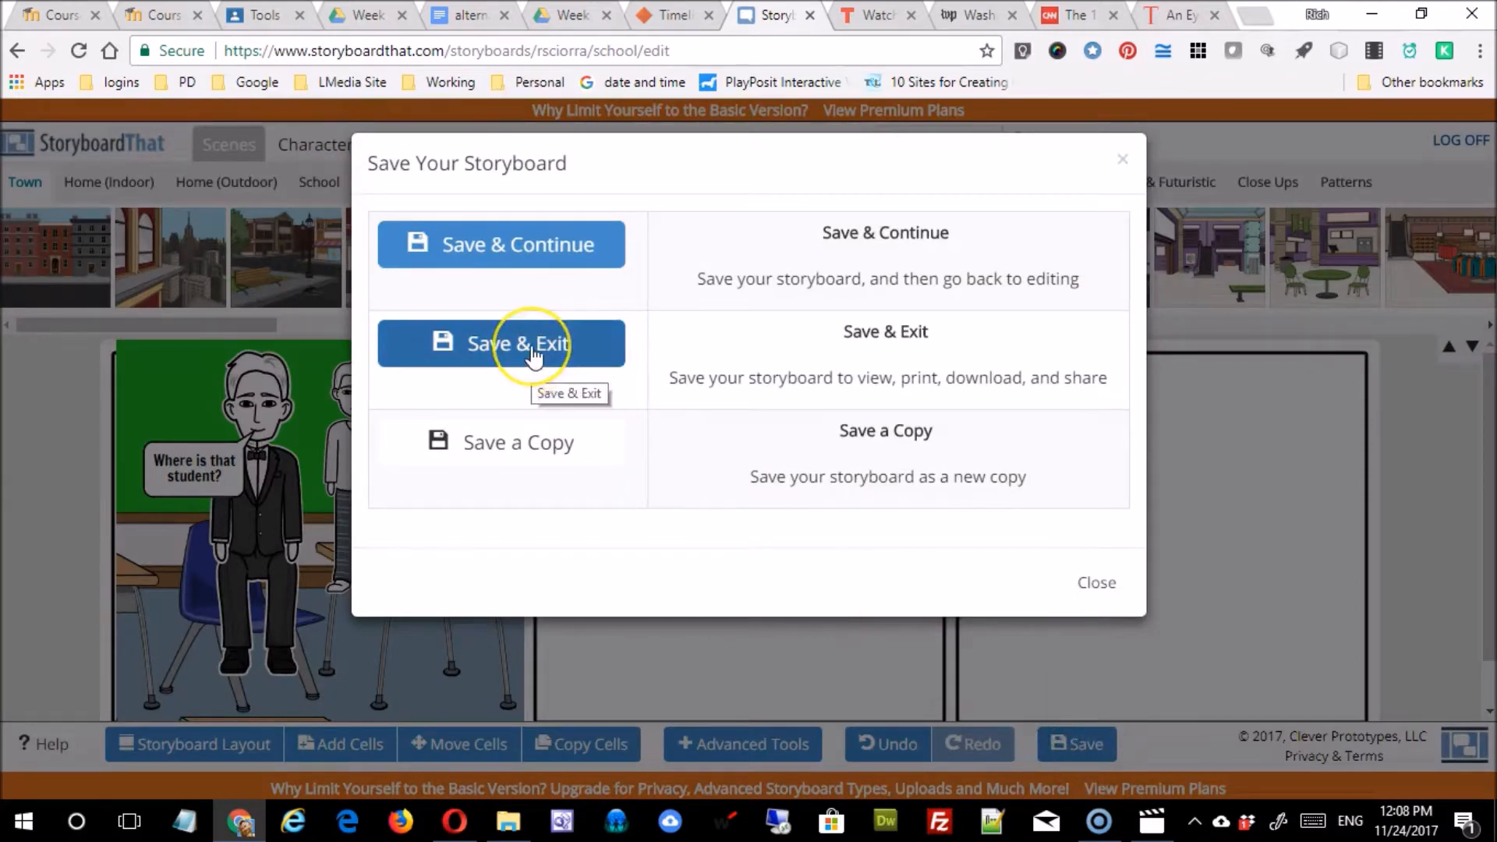
click(533, 355)
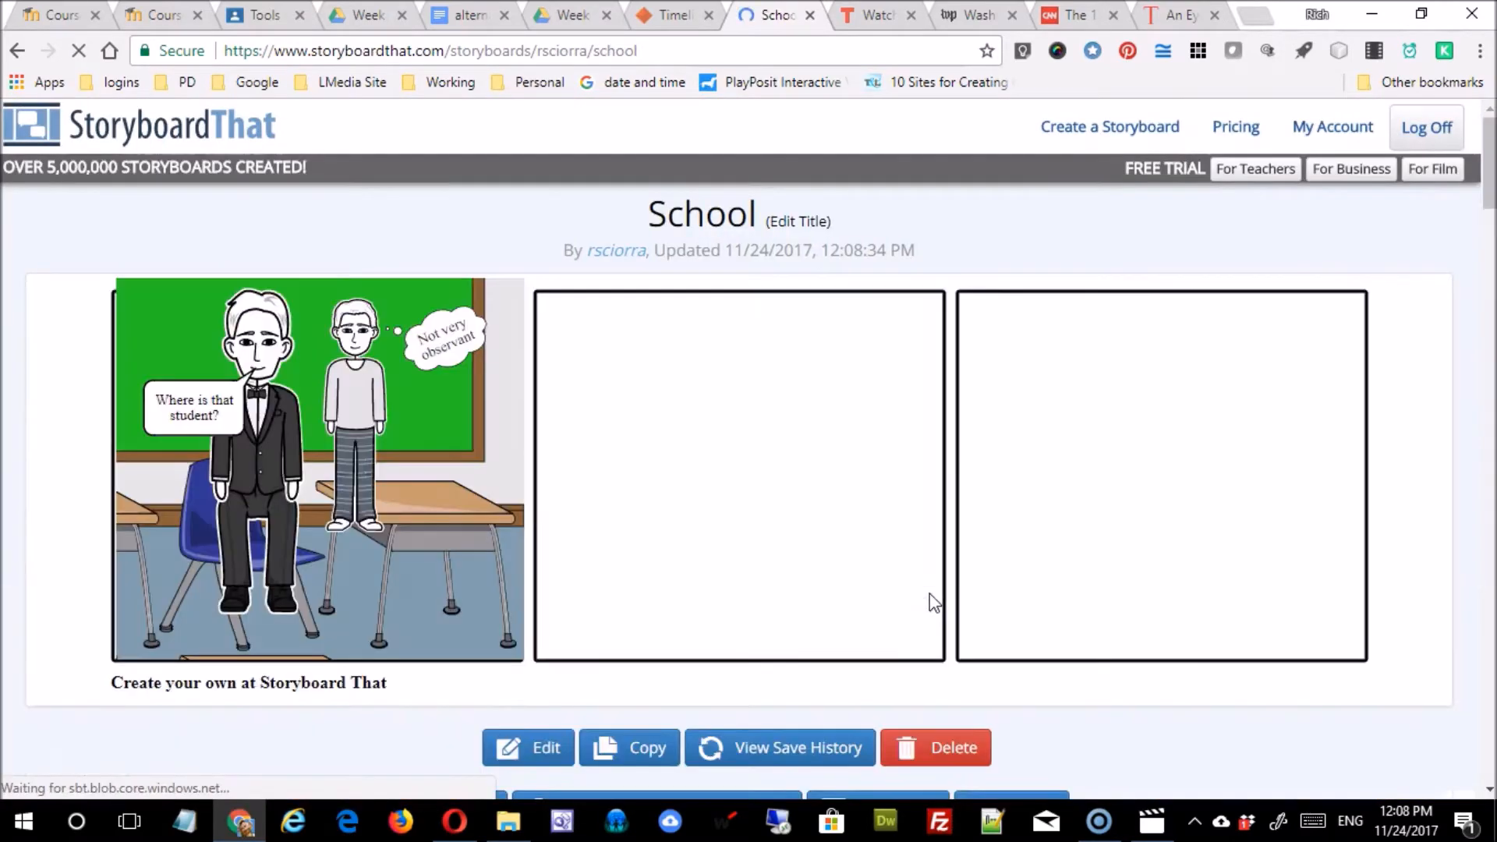
click(922, 587)
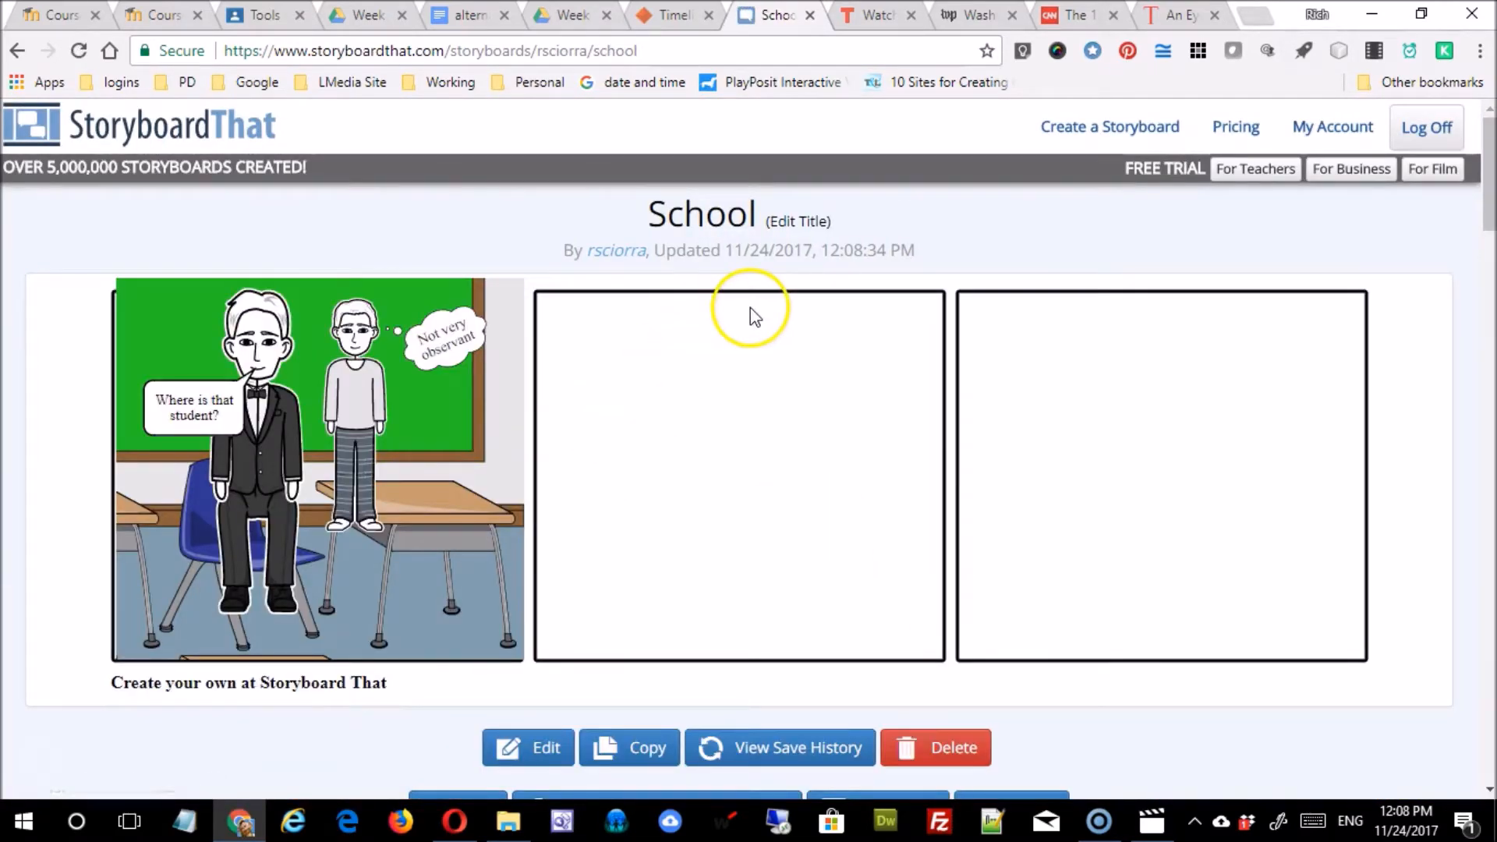
- Go to the Storyboard That home page and look over the sample Macbeth storyboard
click(179, 141)
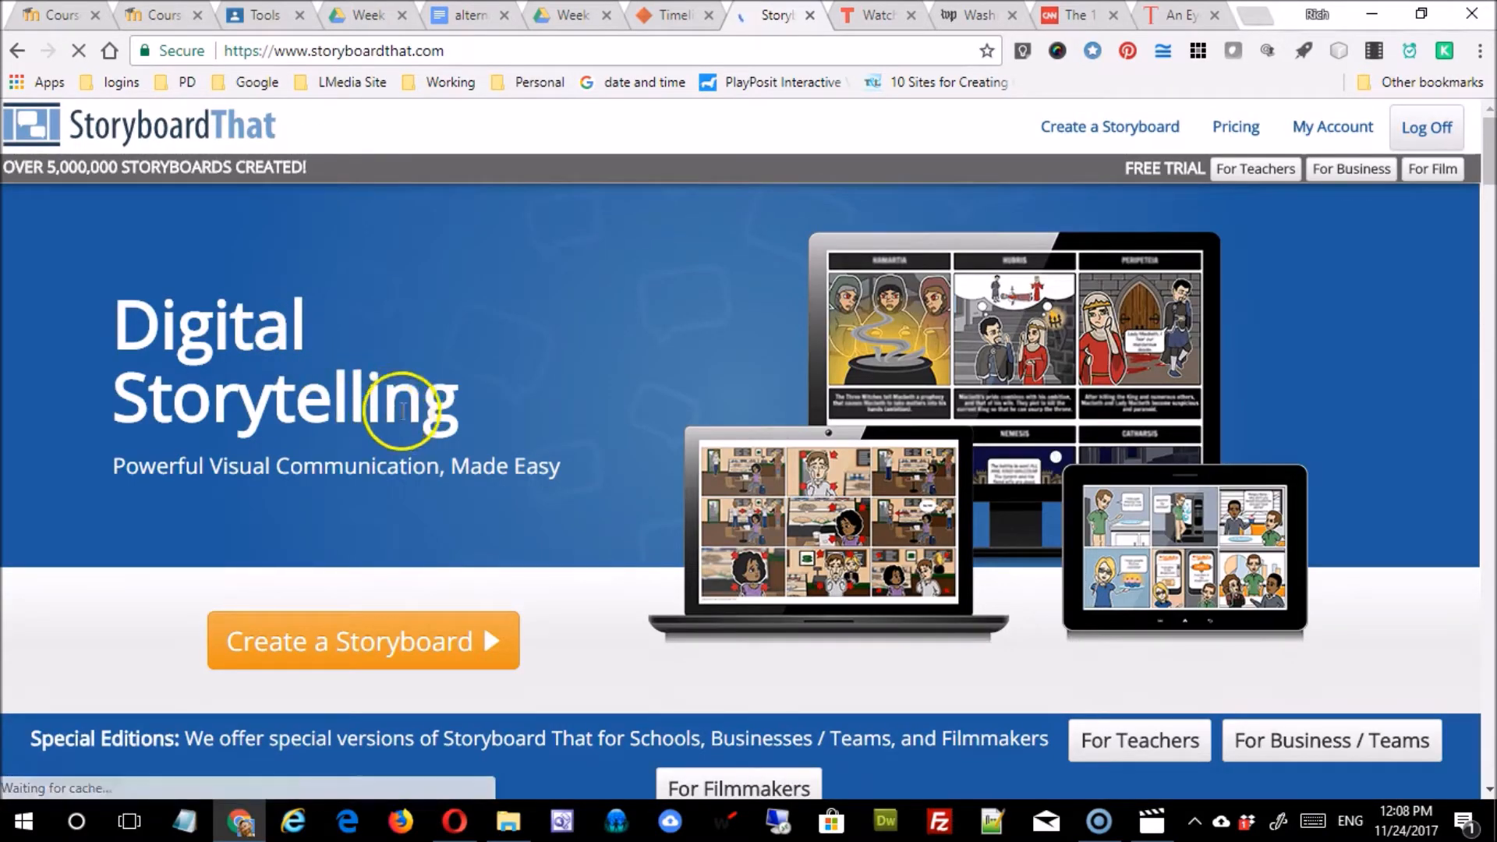
scroll(661, 460, down, 10)
scroll(792, 532, down, 2)
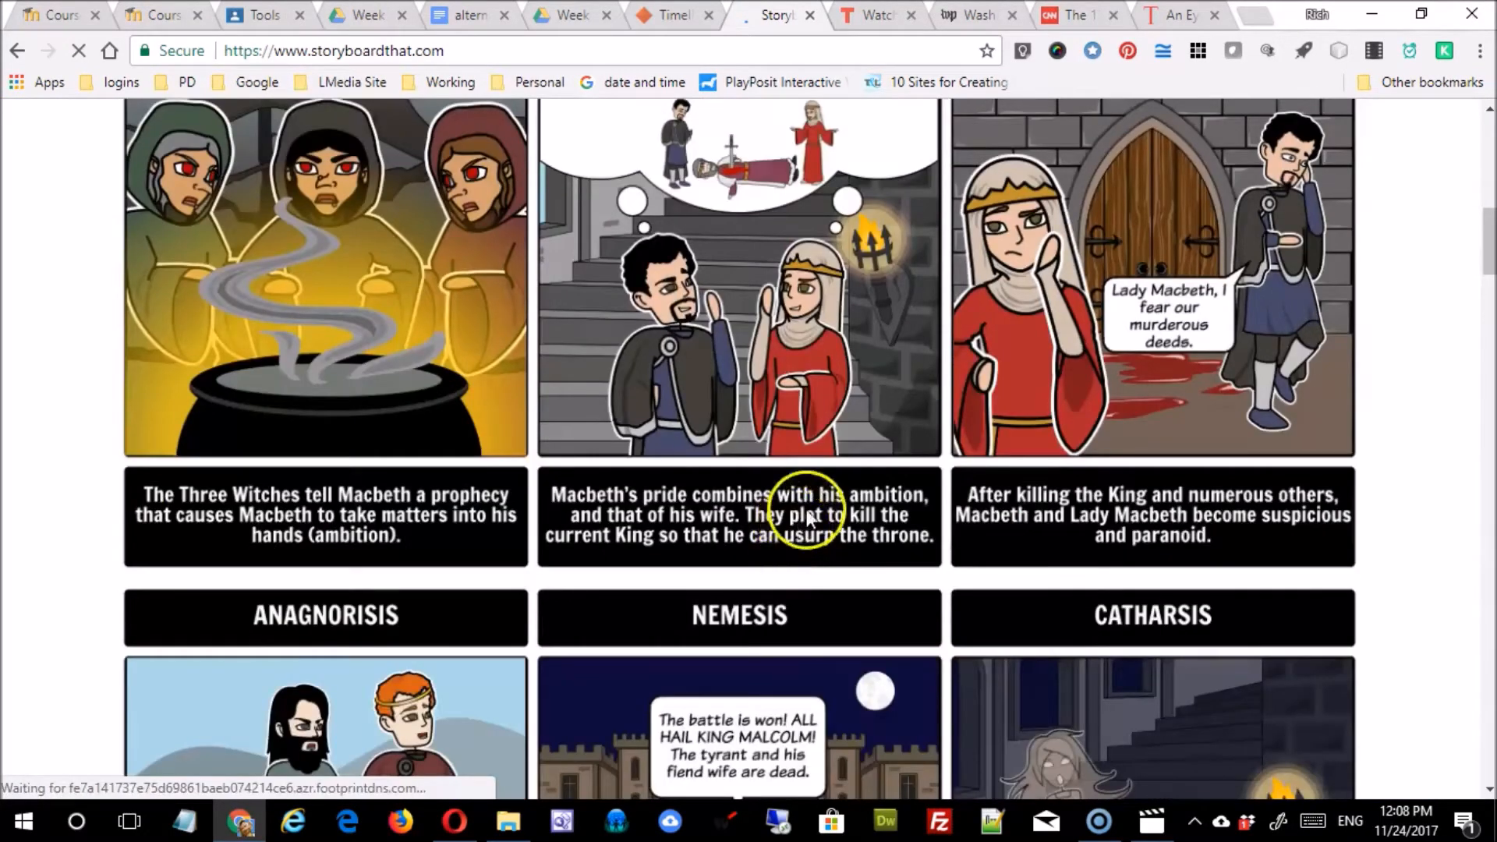
scroll(809, 518, up, 10)
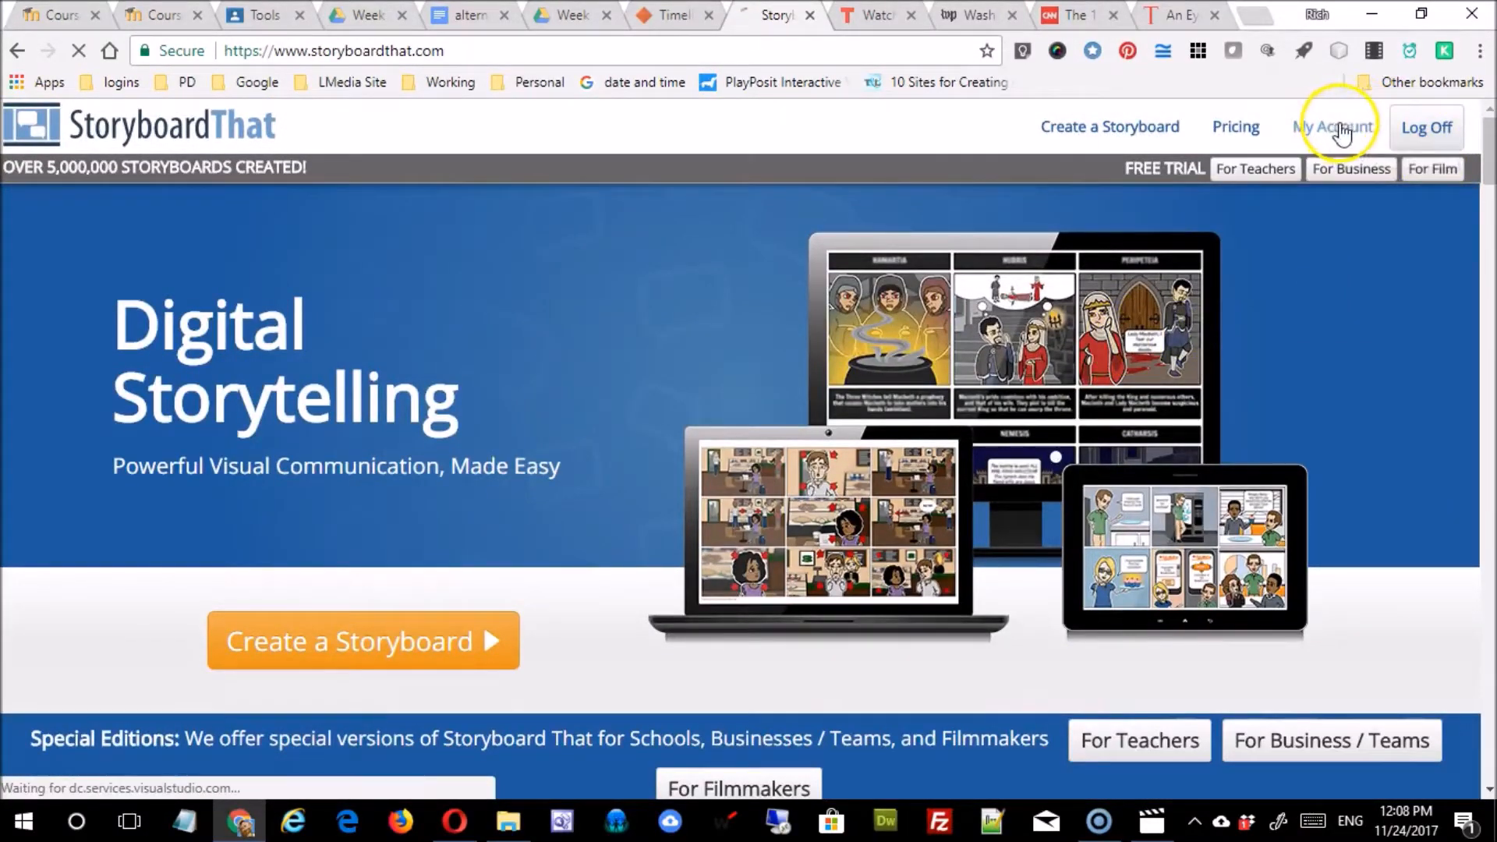
- Open the account page and find the saved School storyboard with its editing options
click(1426, 127)
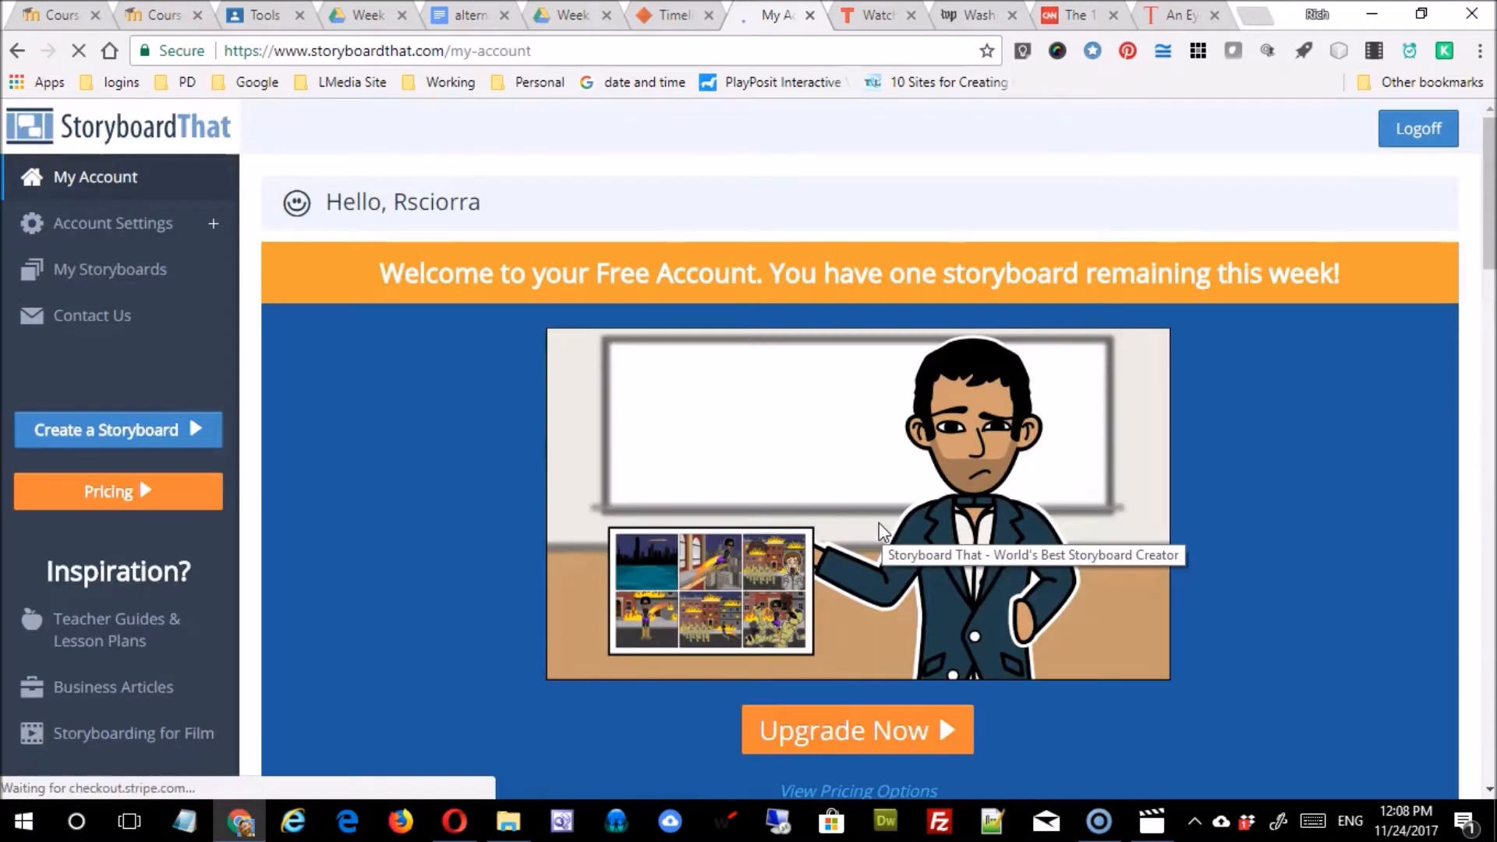
scroll(855, 592, down, 7)
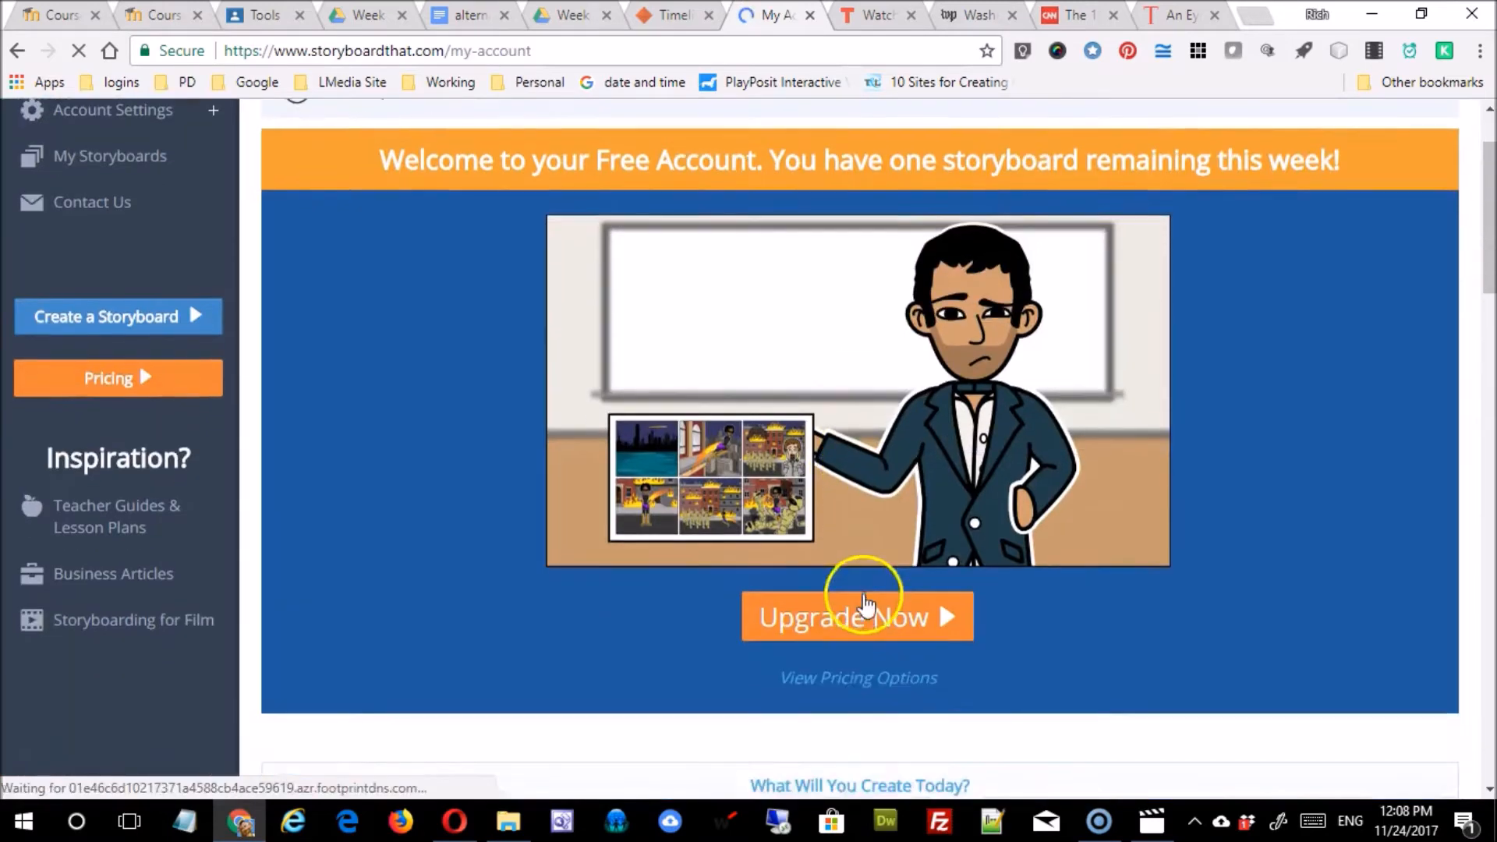
scroll(875, 608, down, 3)
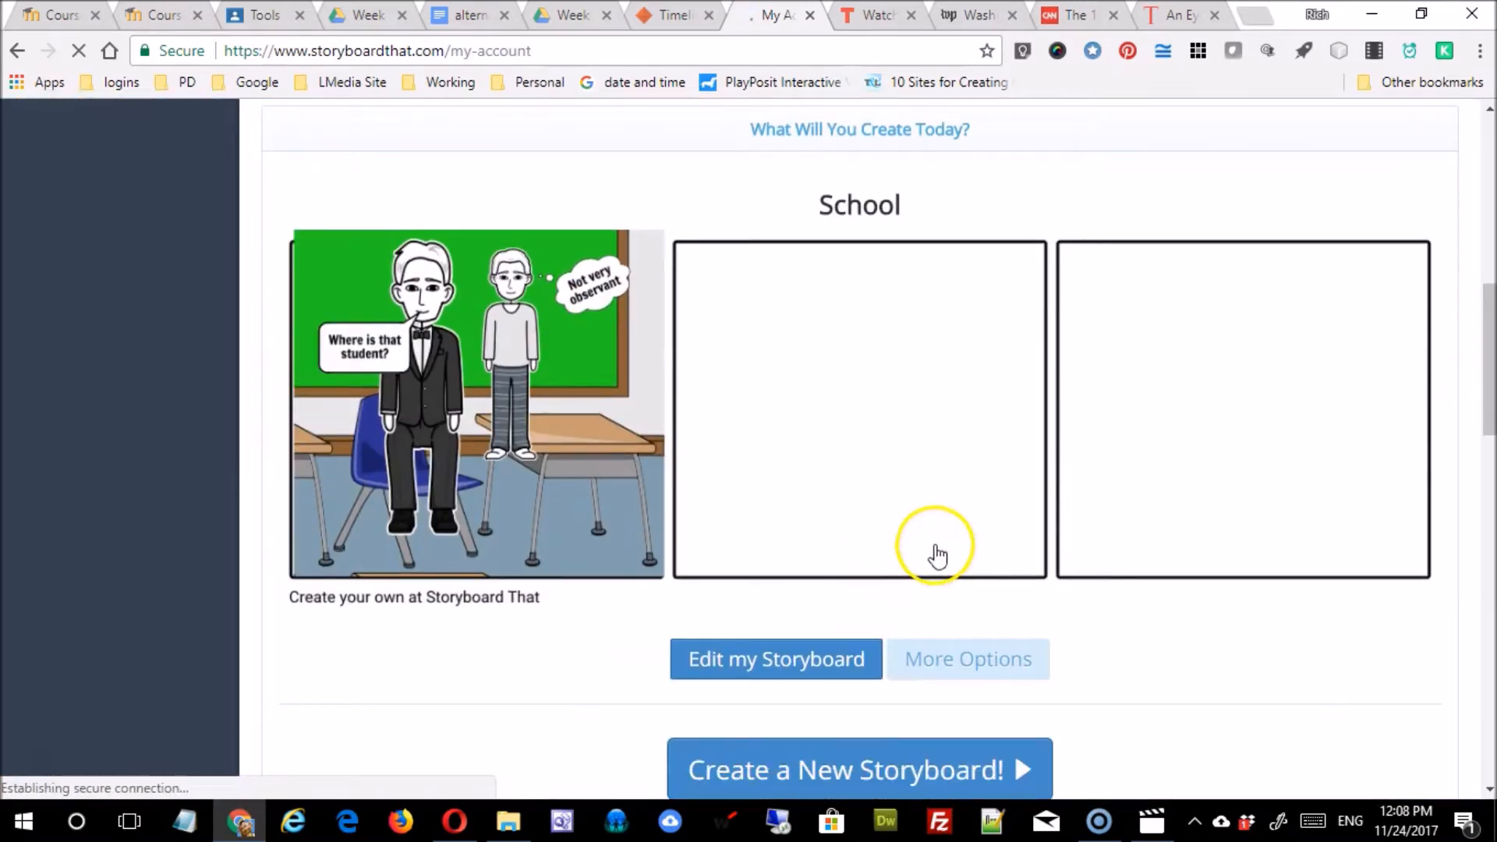
- Look over the School storyboard's page and review its printing layout choices, then dismiss them without printing
scroll(912, 499, down, 4)
scroll(898, 495, up, 2)
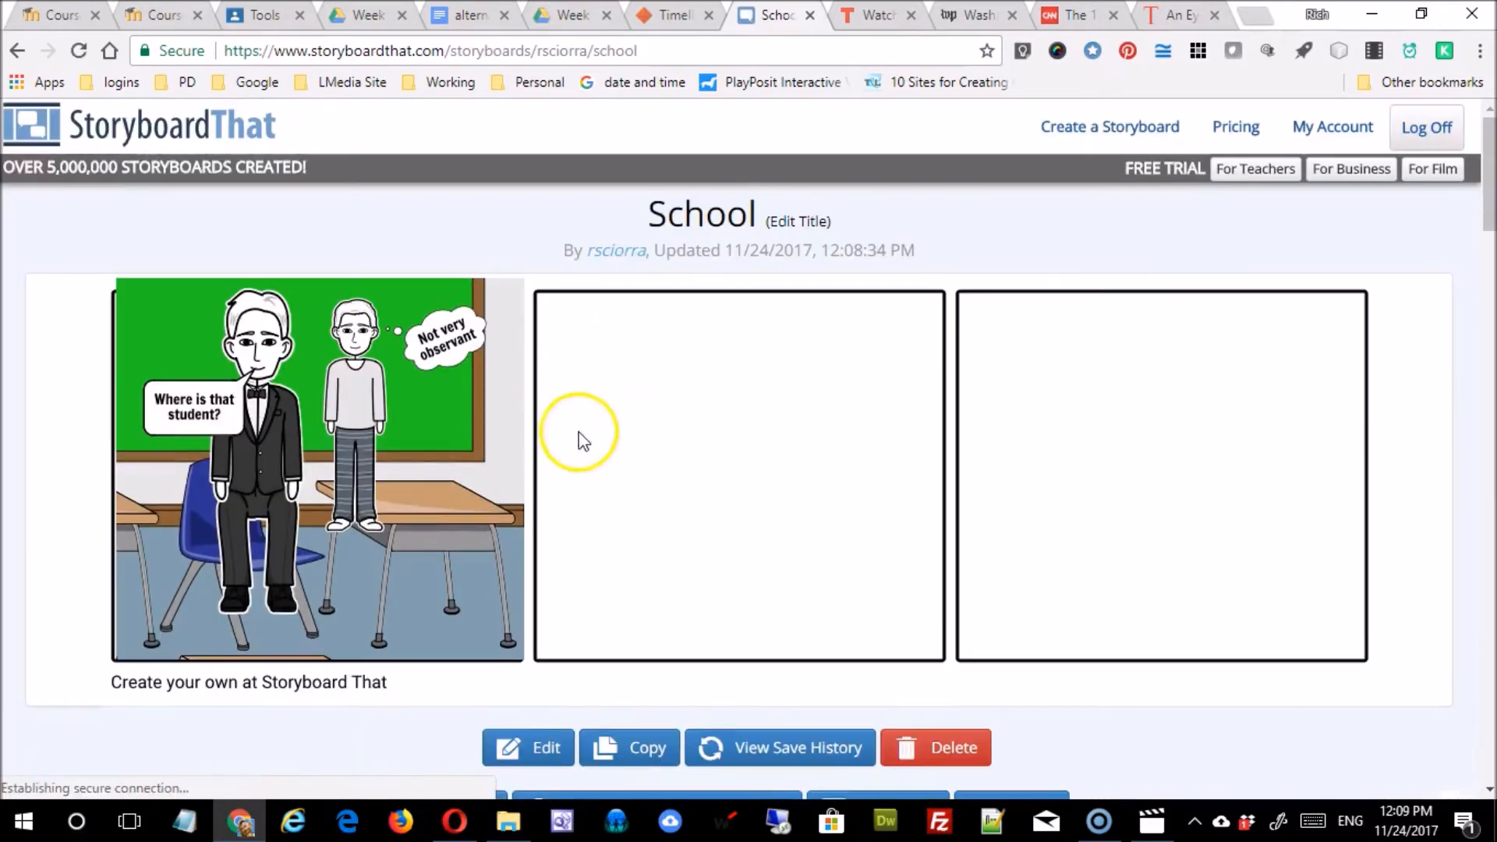
scroll(828, 459, down, 4)
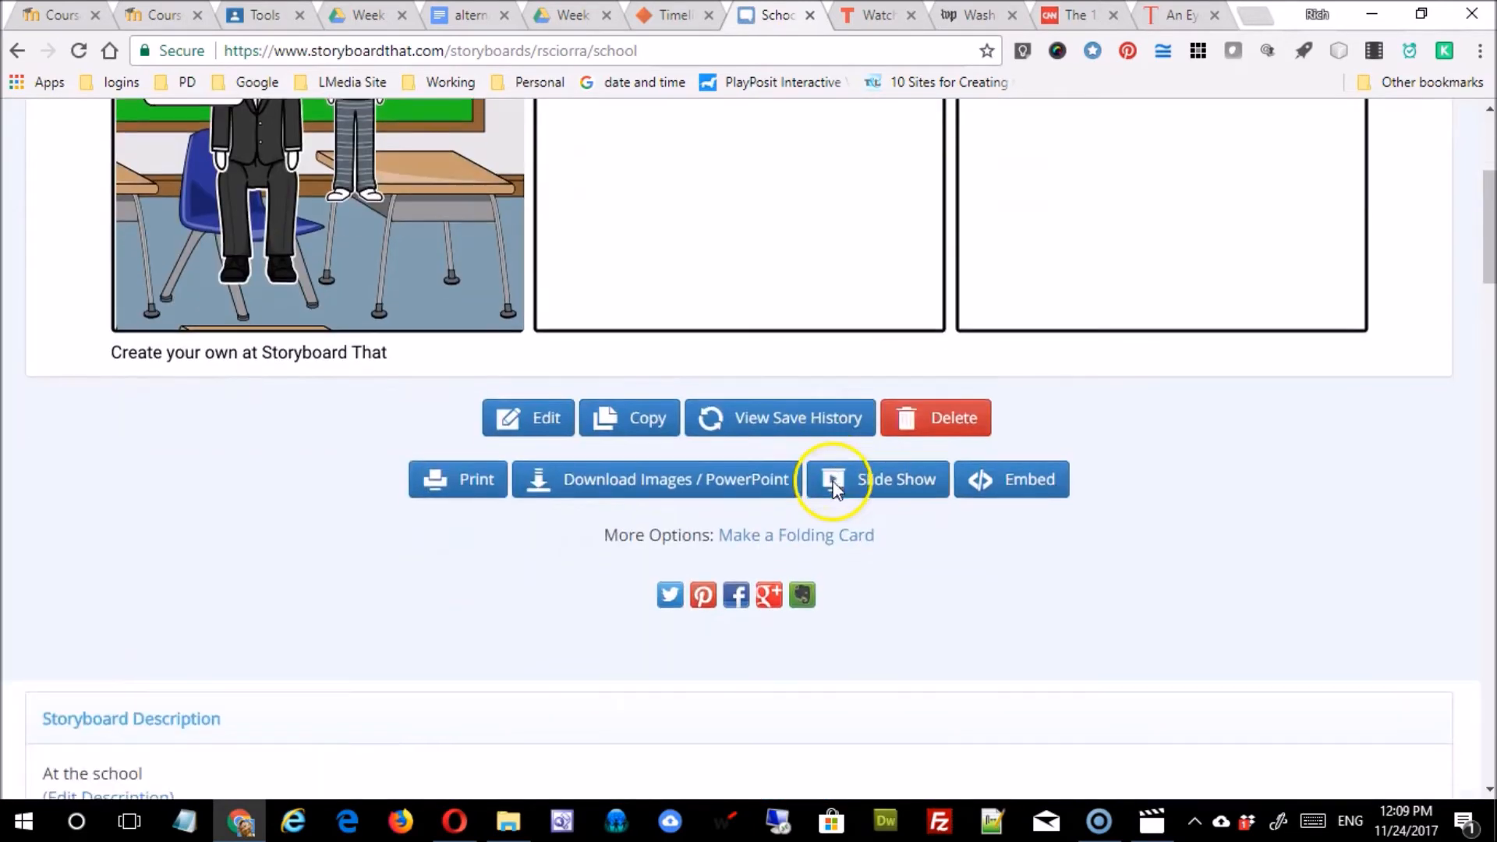
click(461, 494)
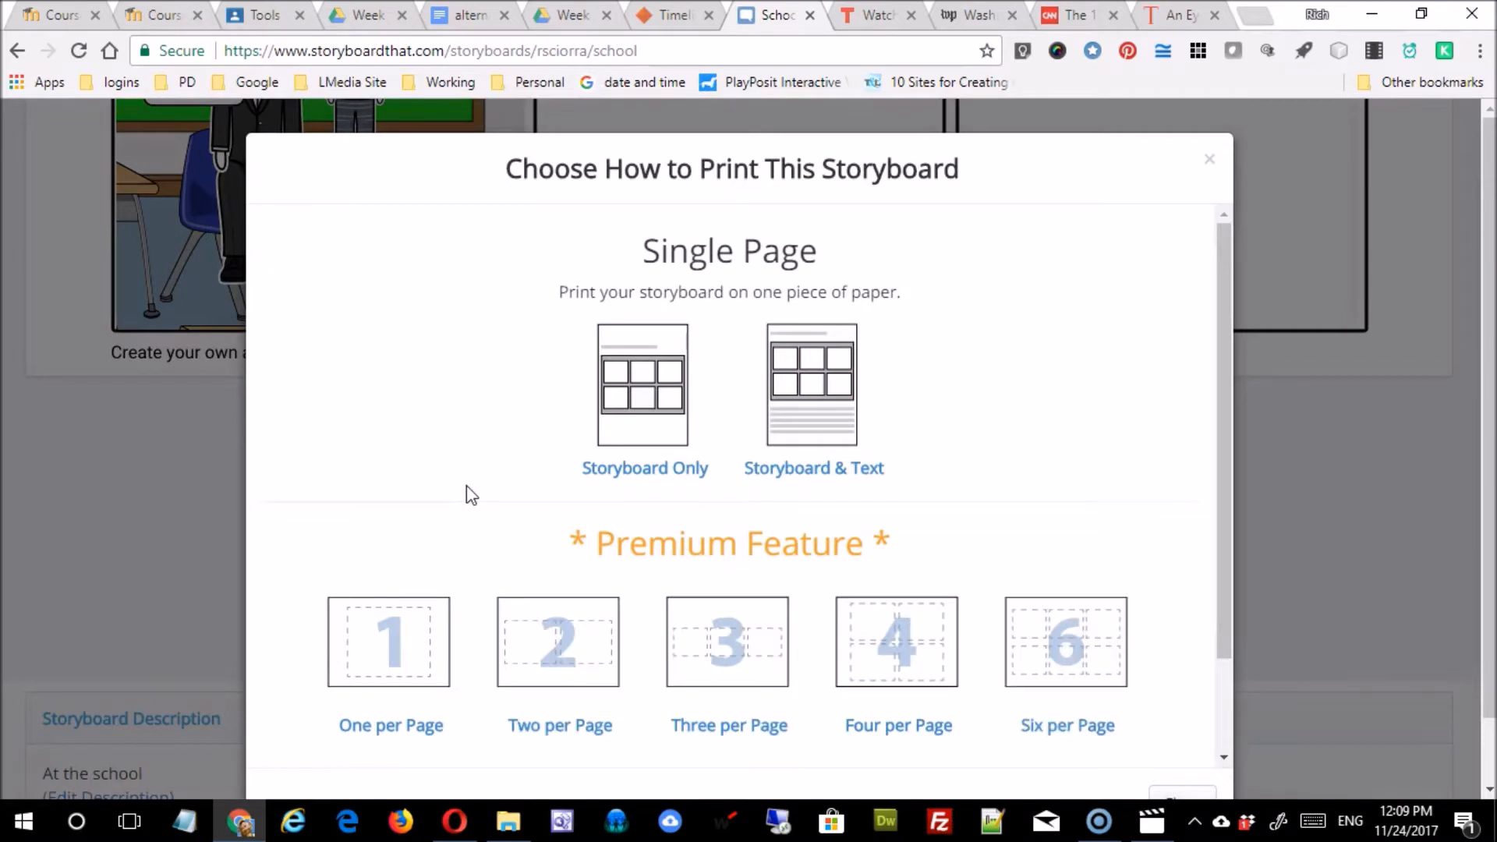
click(1209, 160)
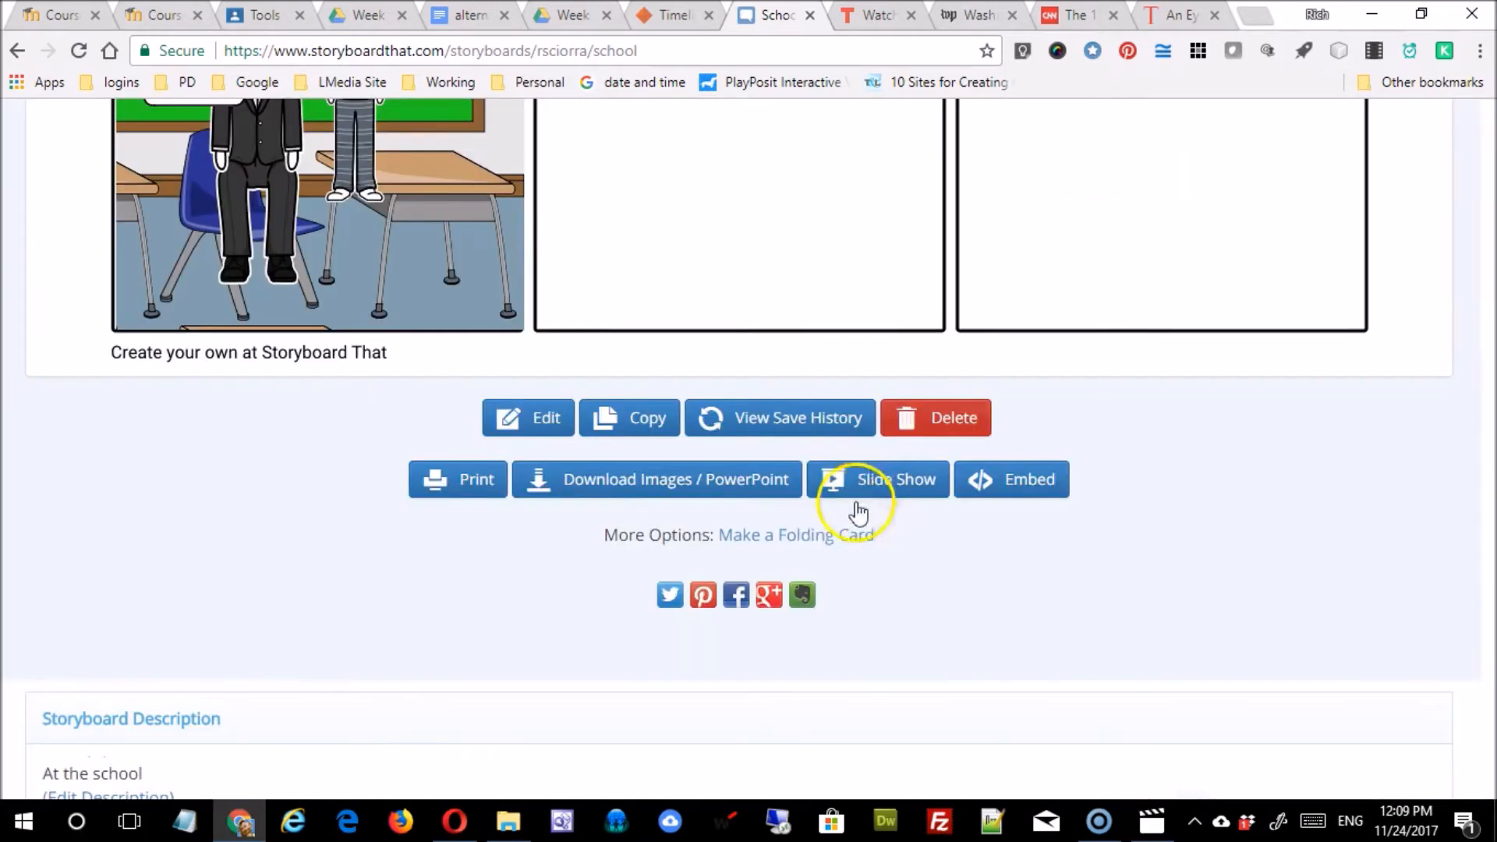
- Review the image, PDF and PowerPoint download formats offered for the School storyboard and close them without downloading
click(652, 483)
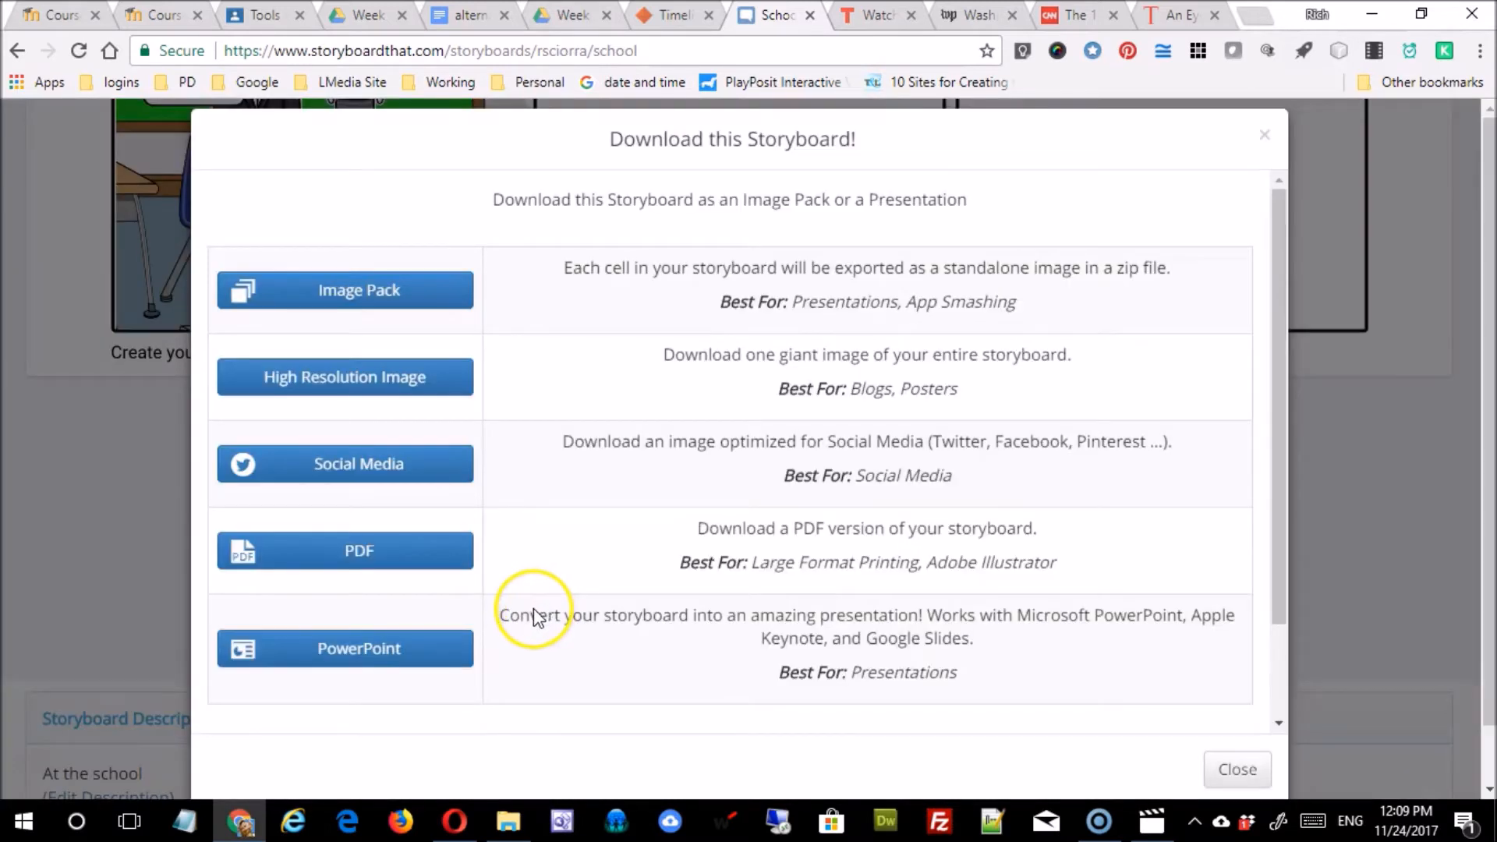
scroll(533, 609, up, 1)
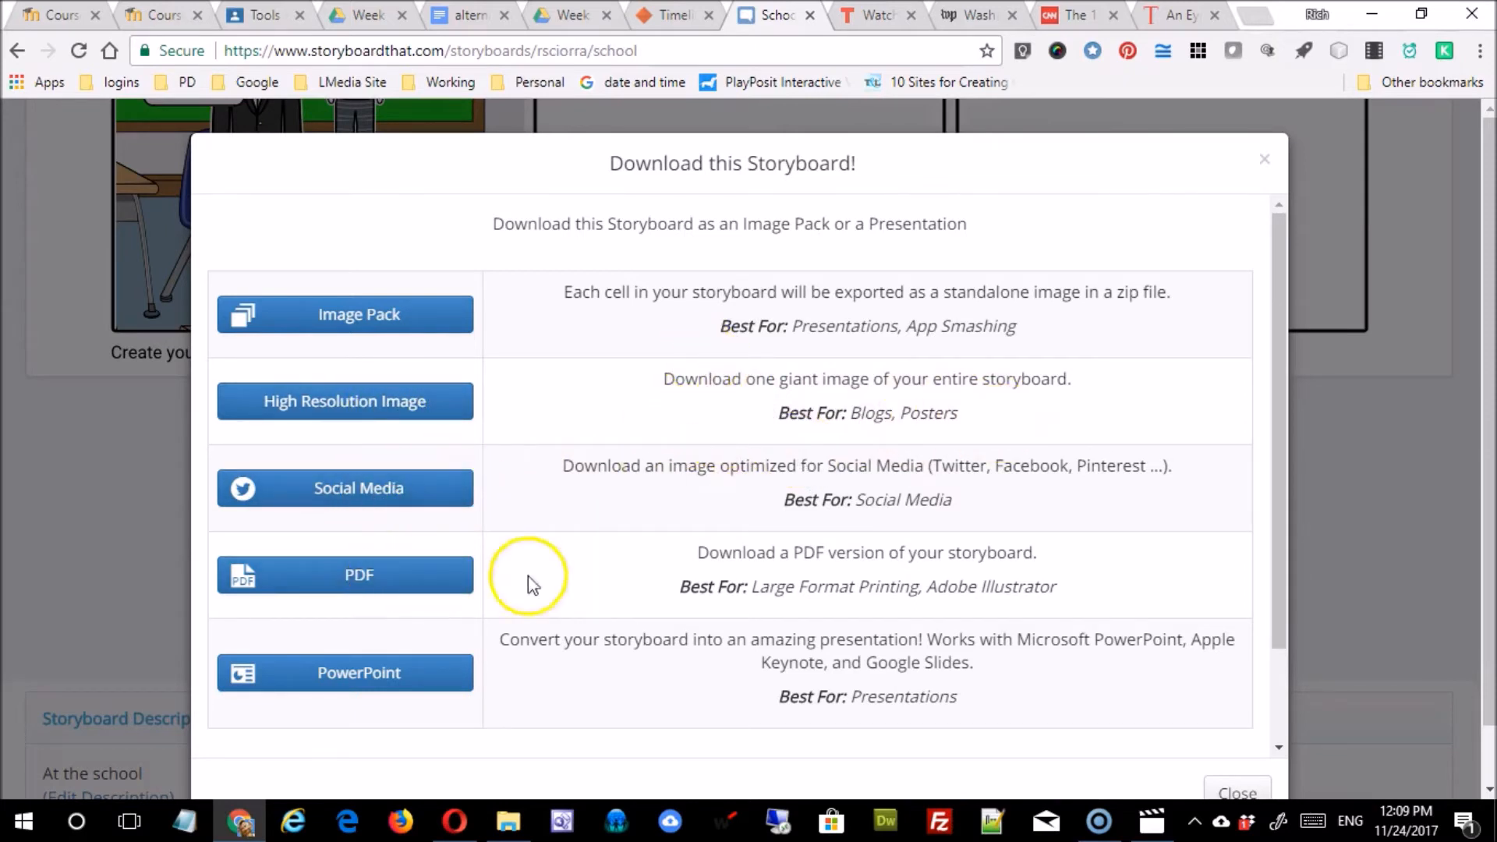
scroll(962, 312, down, 3)
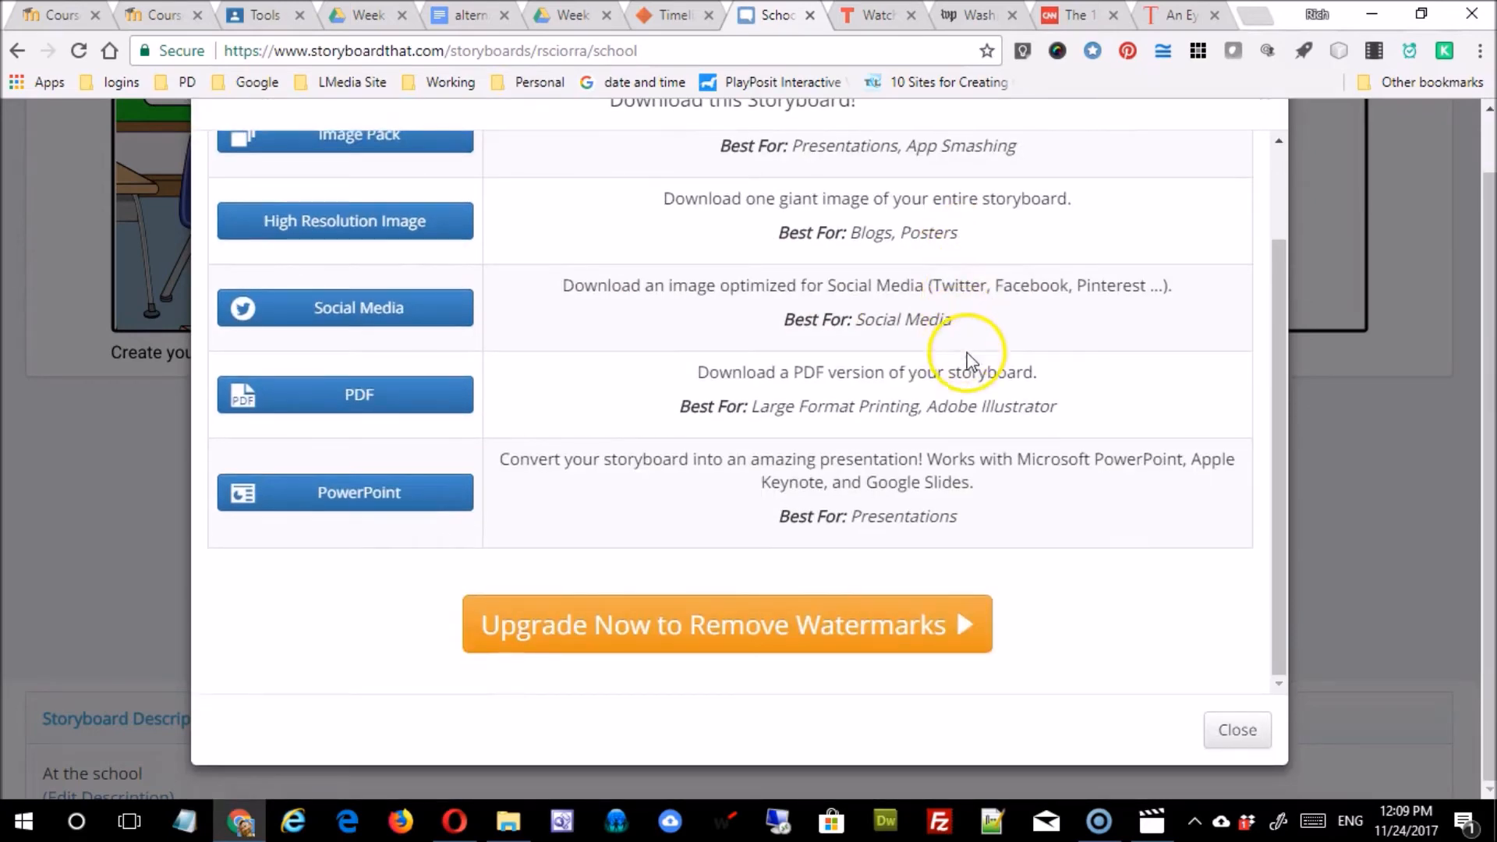
scroll(959, 624, up, 2)
scroll(896, 702, down, 2)
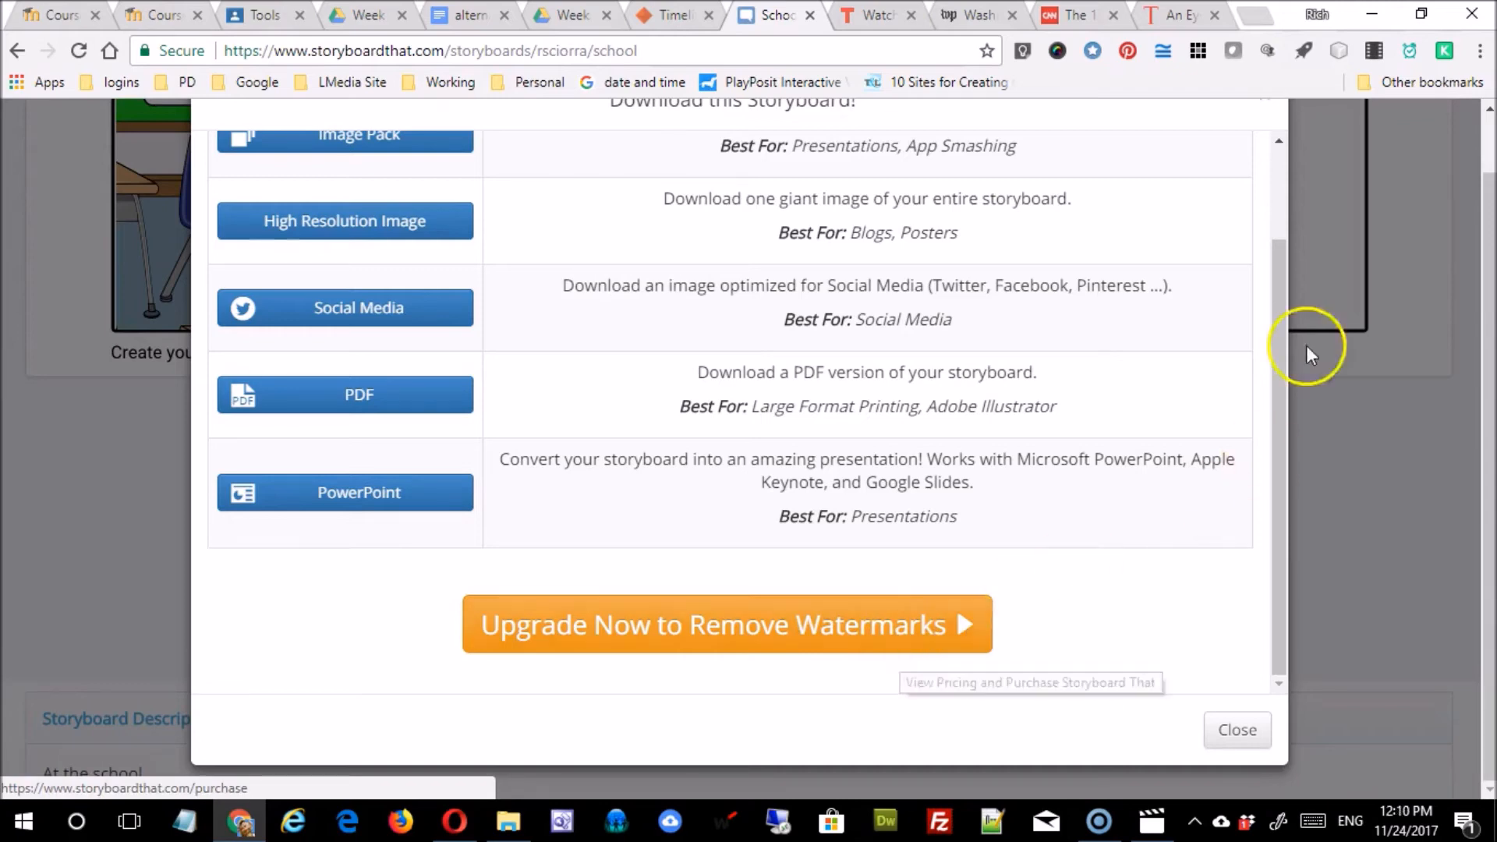
scroll(1243, 202, up, 2)
scroll(1244, 205, up, 1)
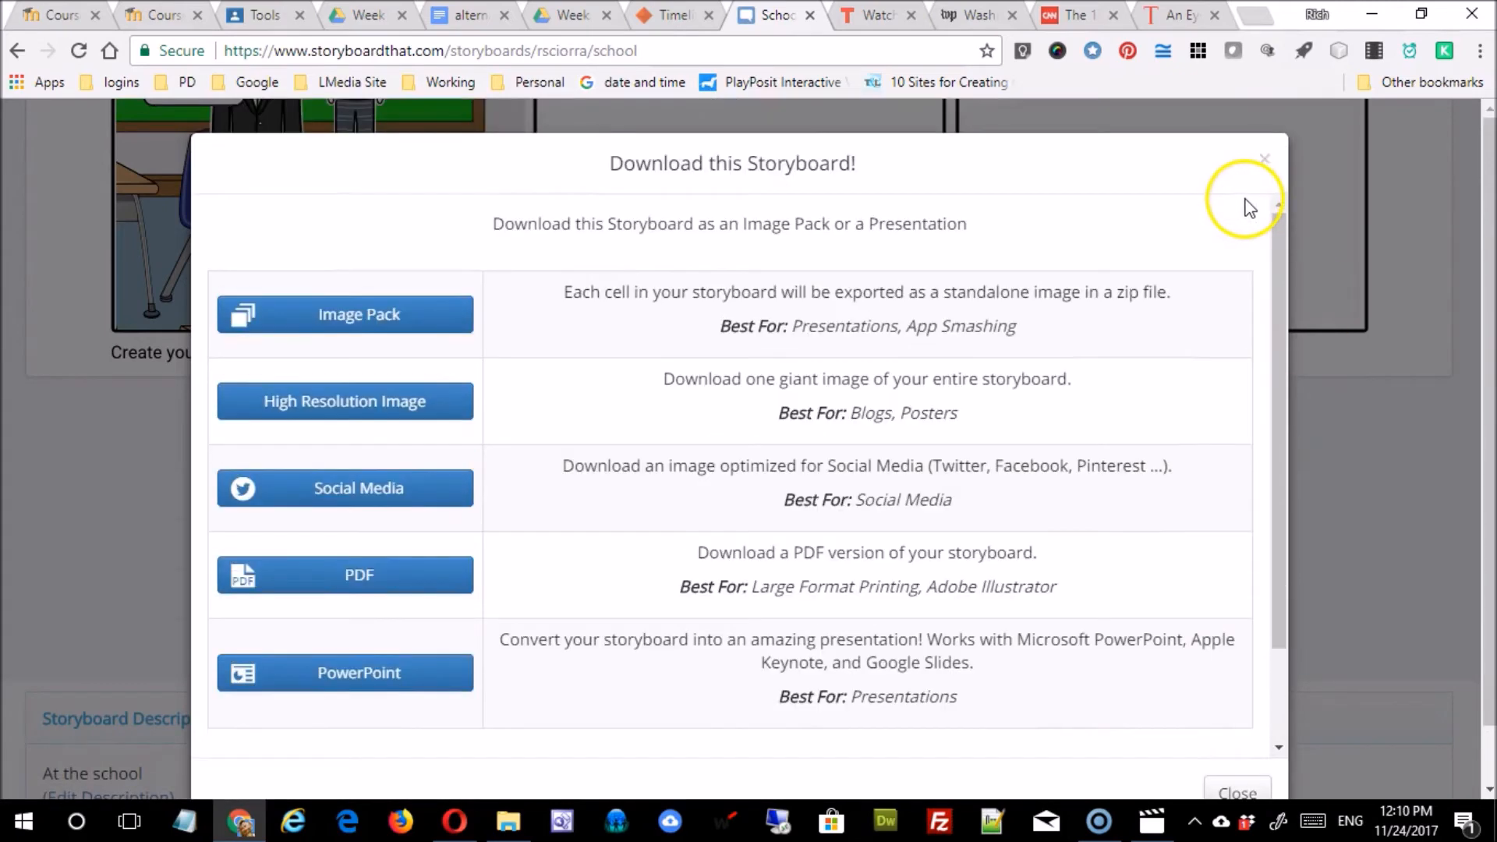
click(1263, 163)
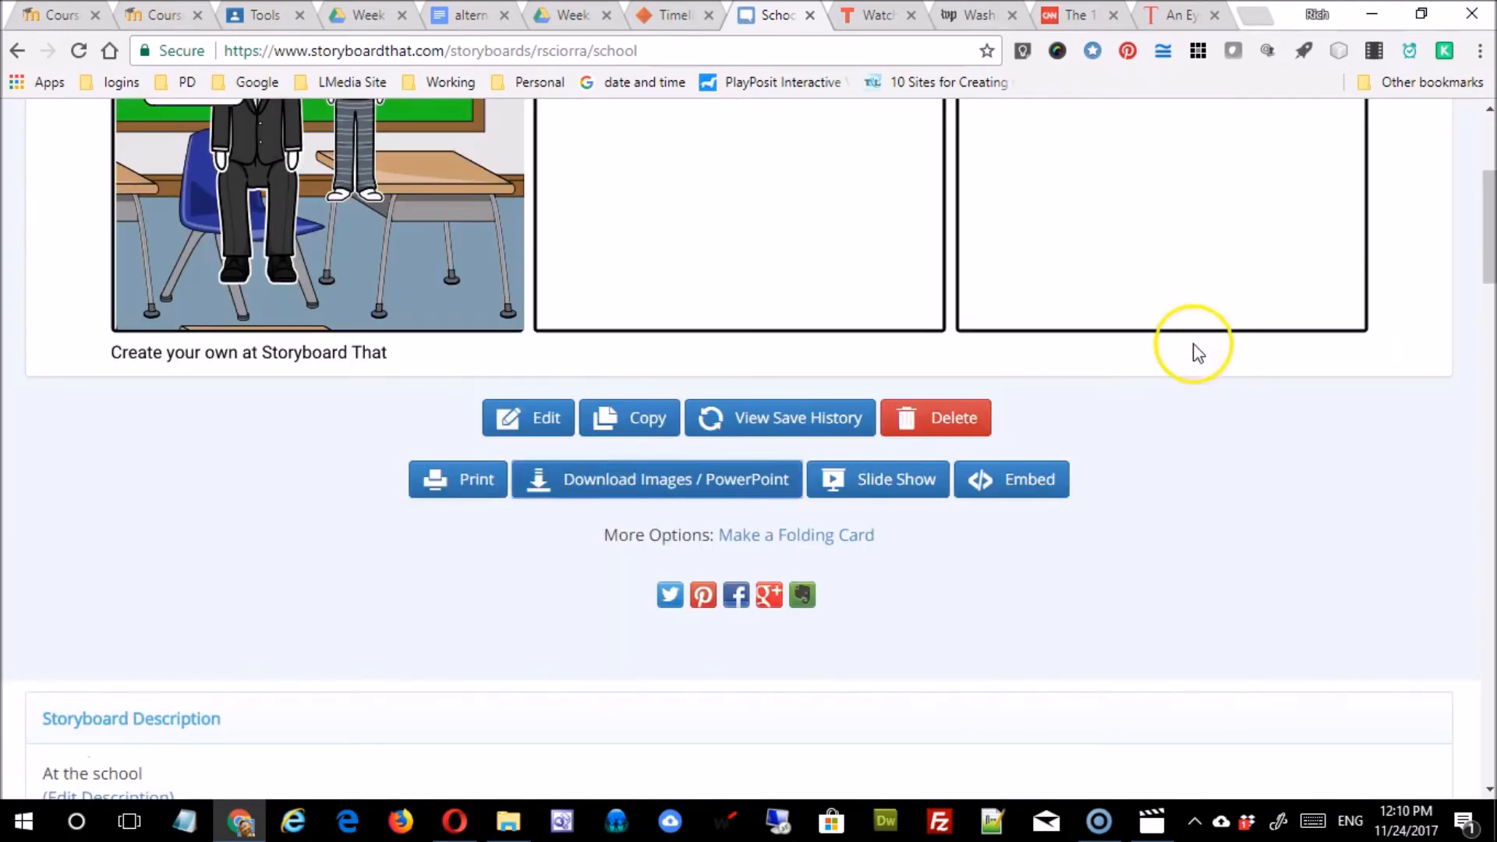
- Play the School storyboard as a slide show, advance to the second slide and close the show
scroll(701, 211, up, 1)
scroll(705, 214, up, 1)
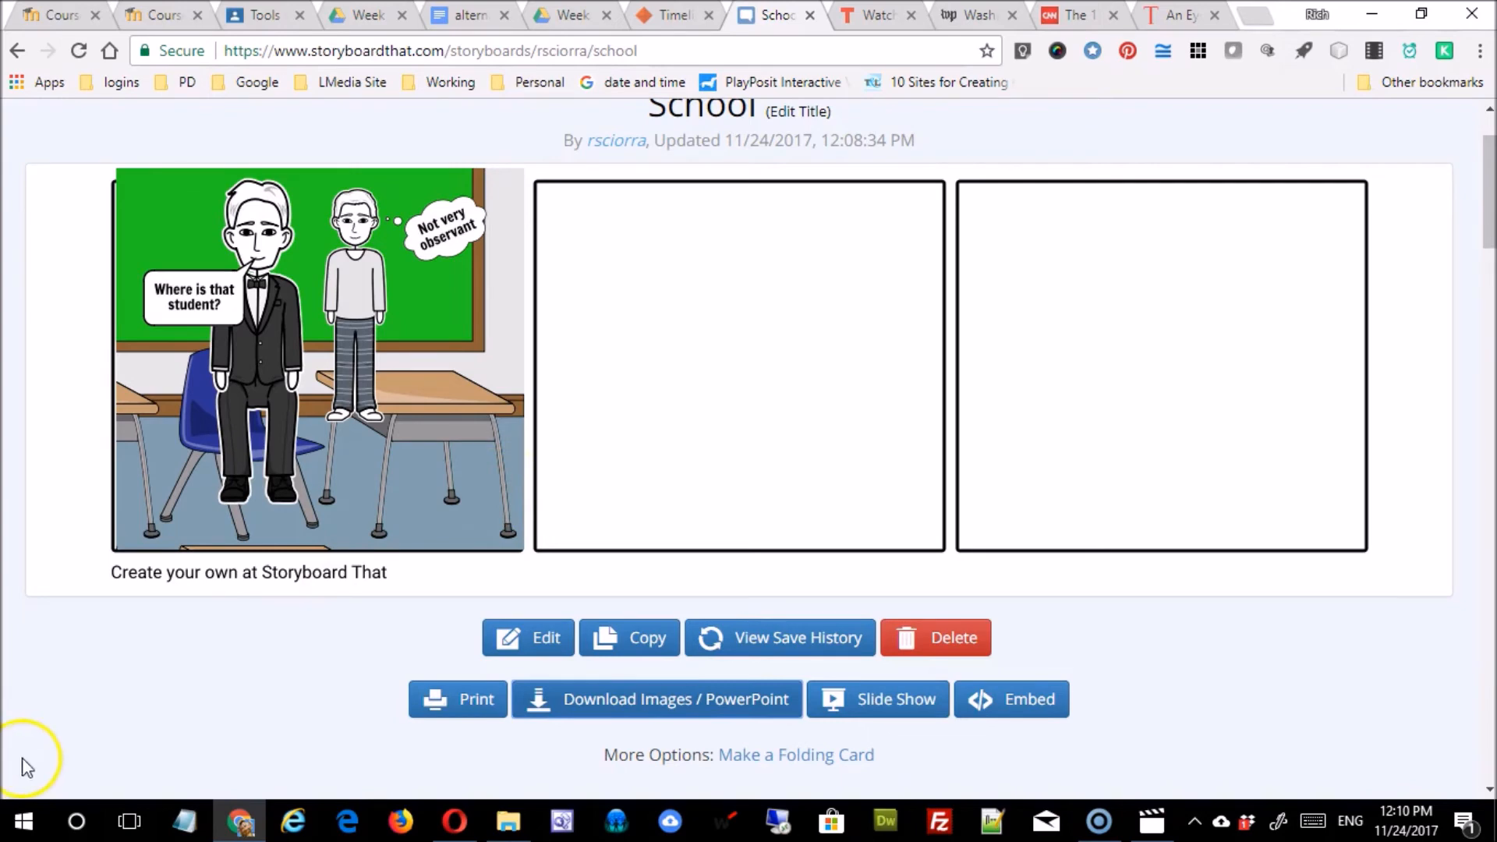
scroll(695, 767, down, 1)
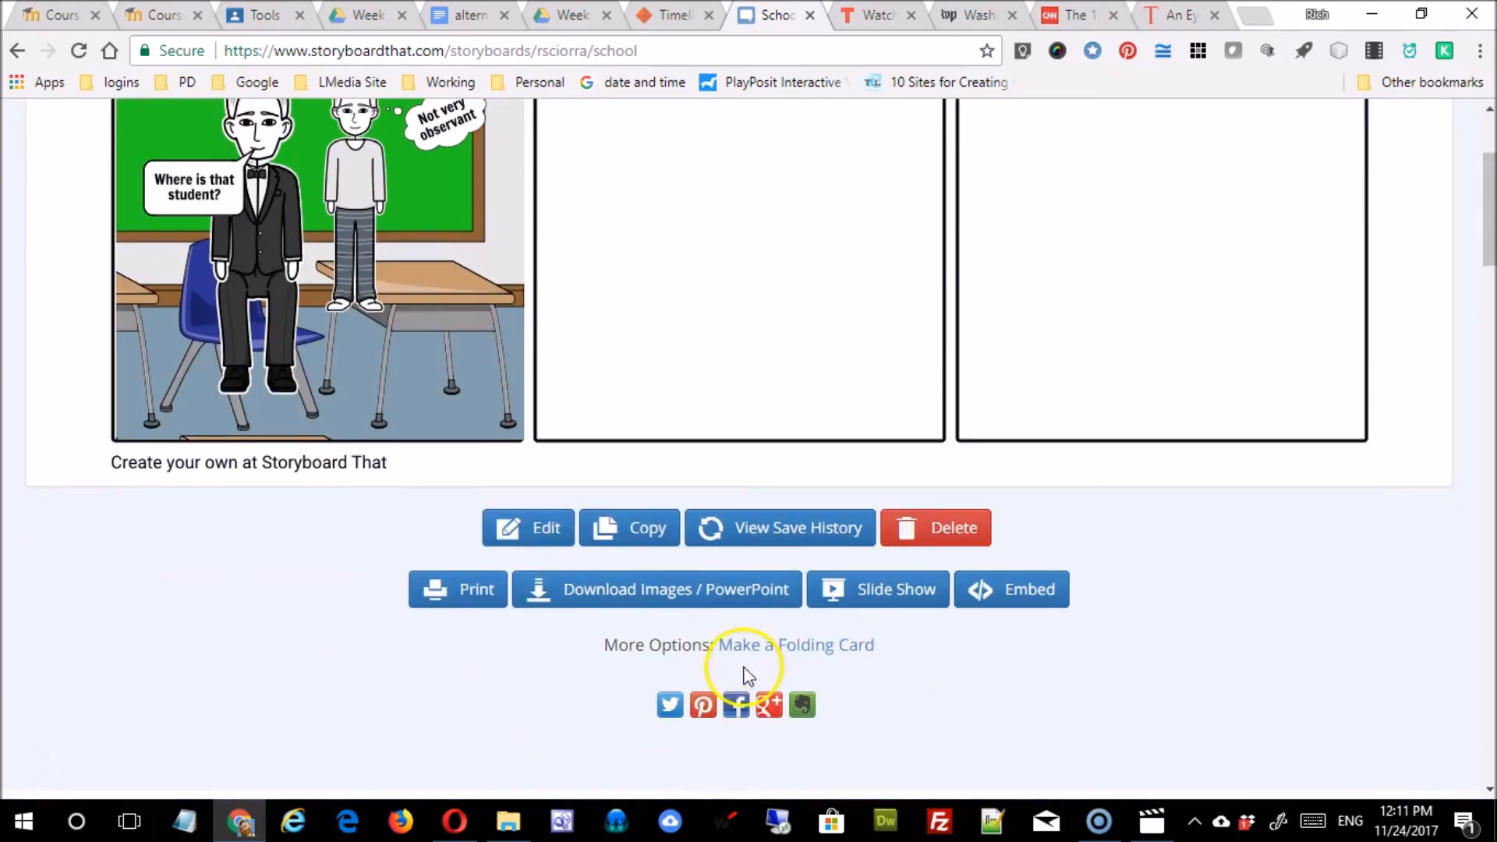
click(896, 592)
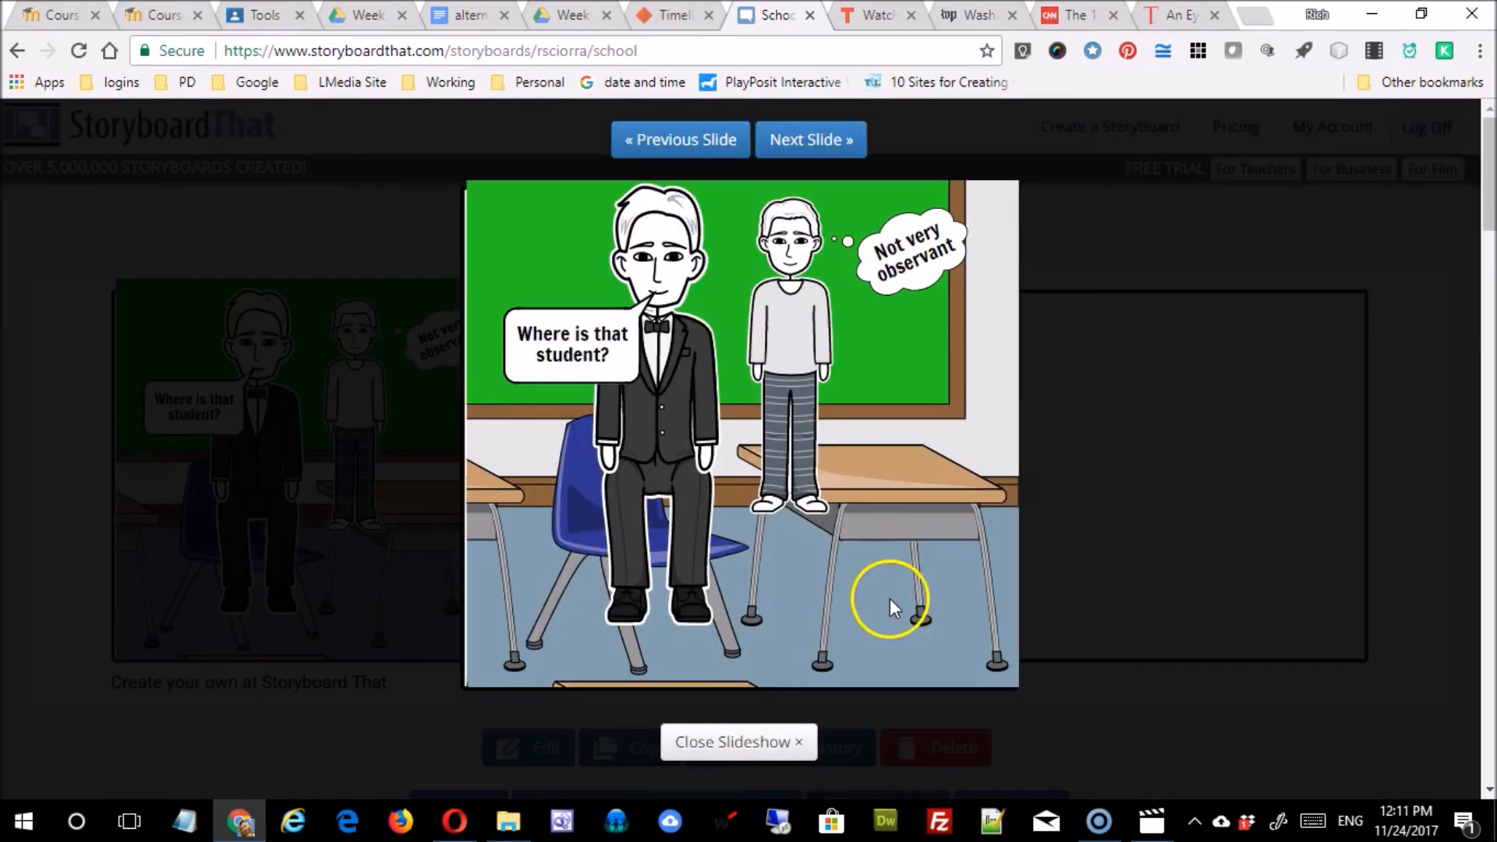
click(818, 144)
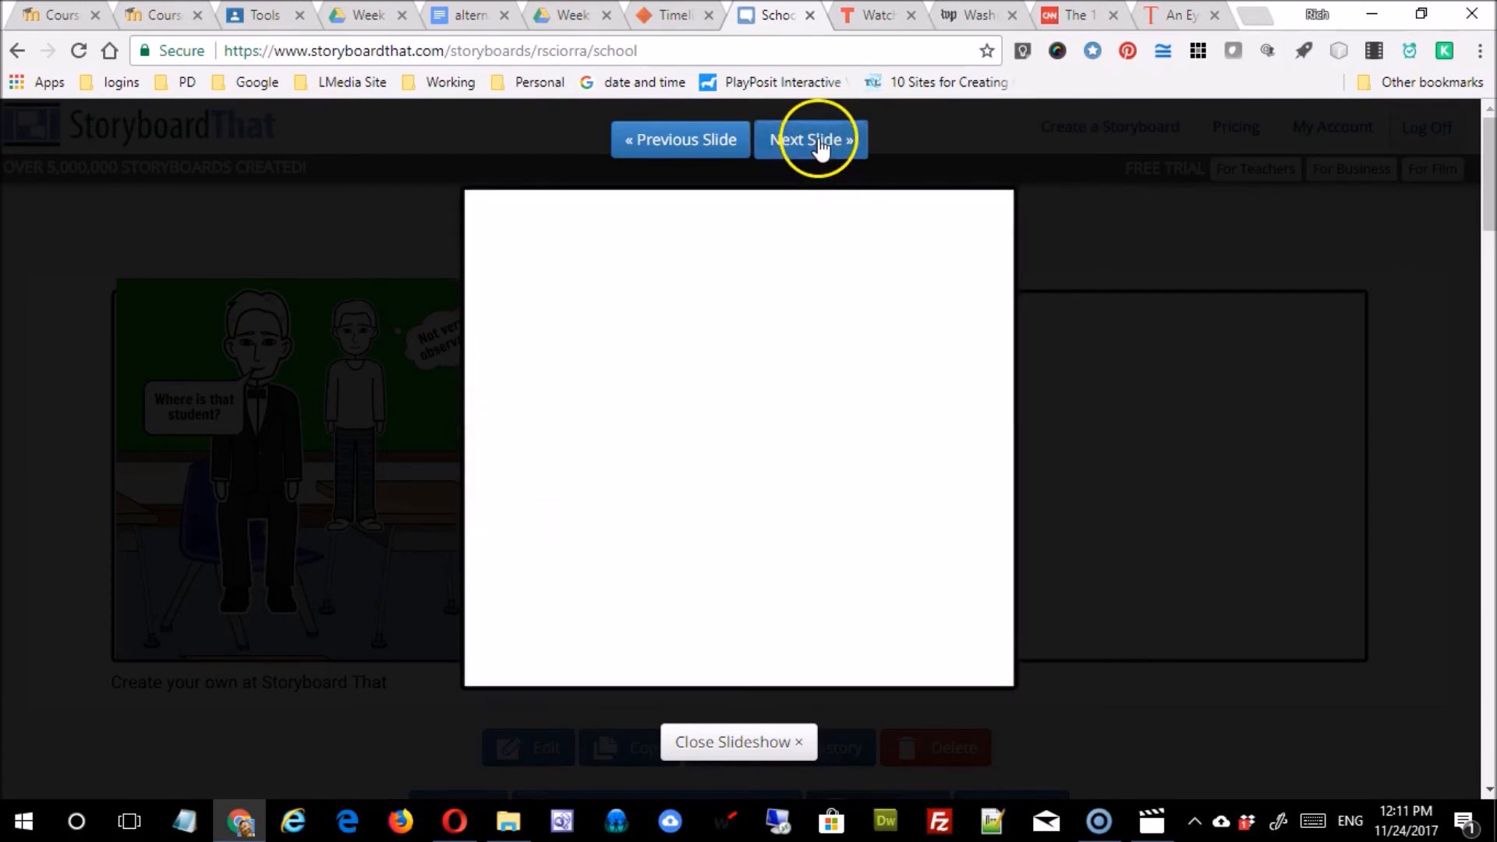
click(742, 745)
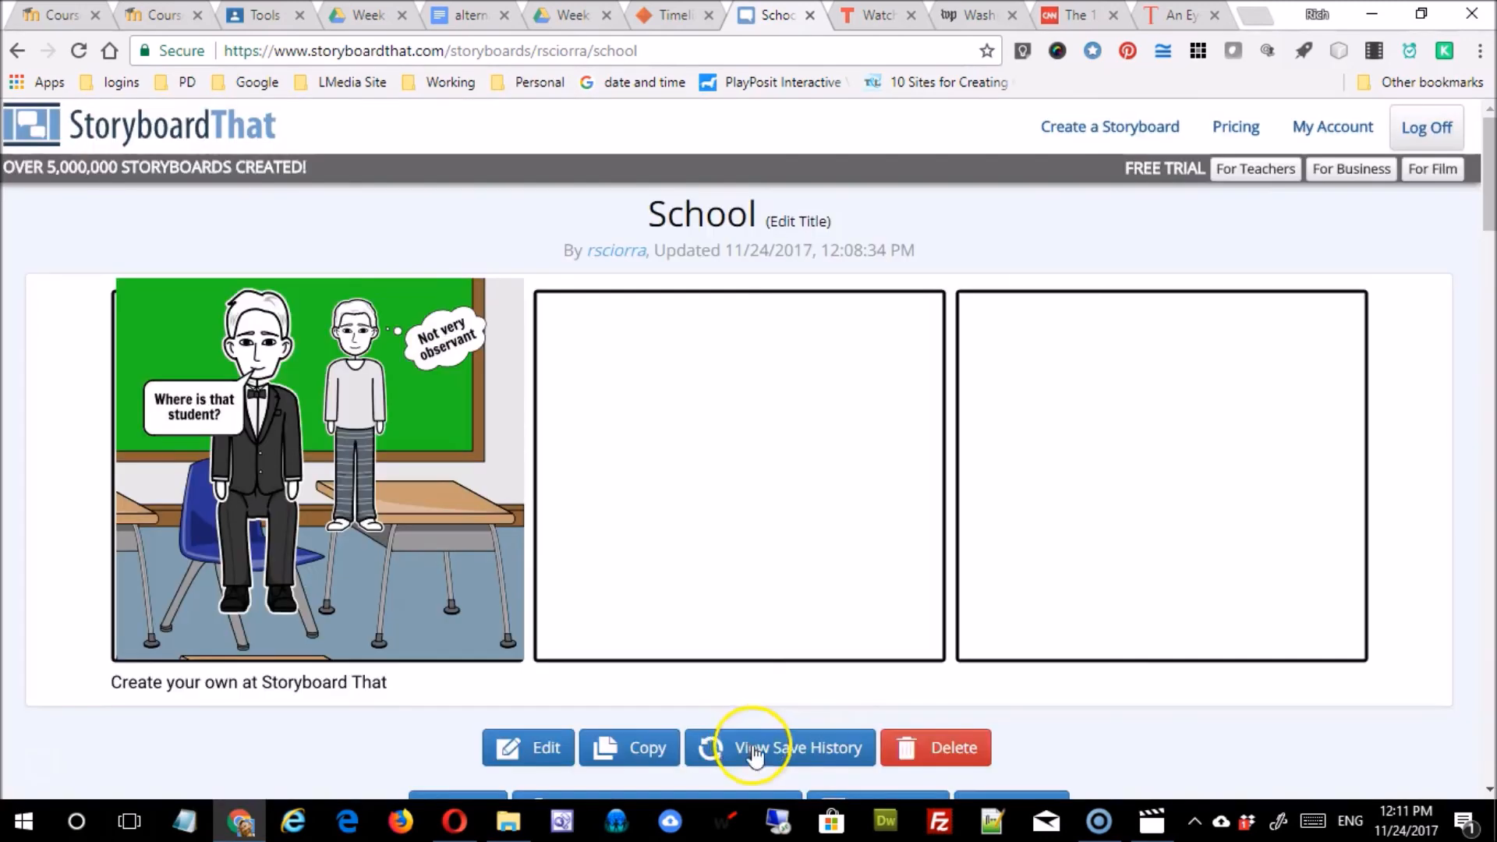
- Display the School storyboard's website embed code, select the whole snippet, and return to the storyboard page
scroll(1028, 682, down, 3)
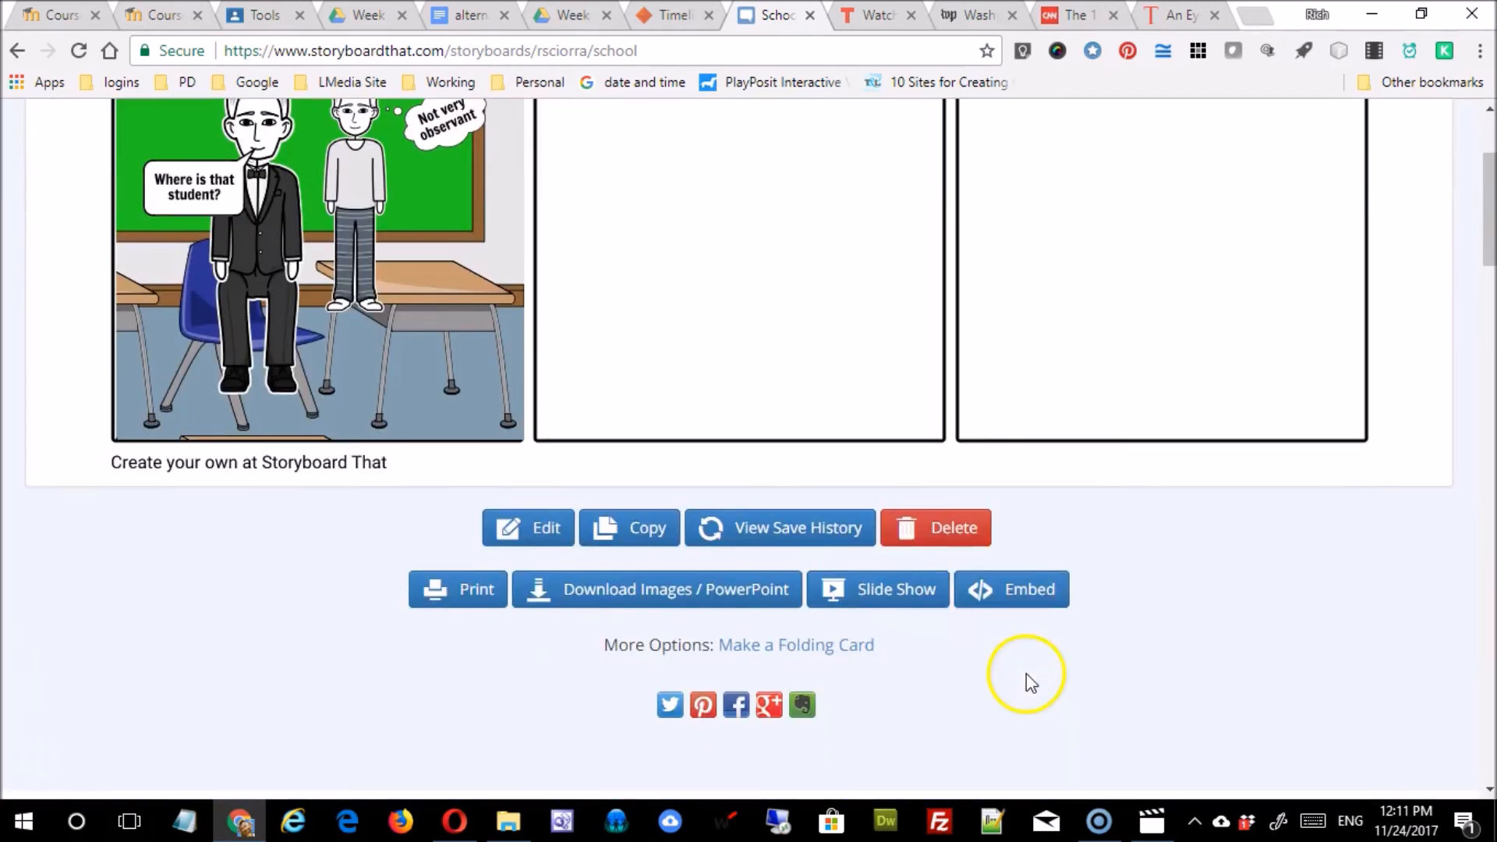
click(1013, 590)
drag(906, 354, 270, 257)
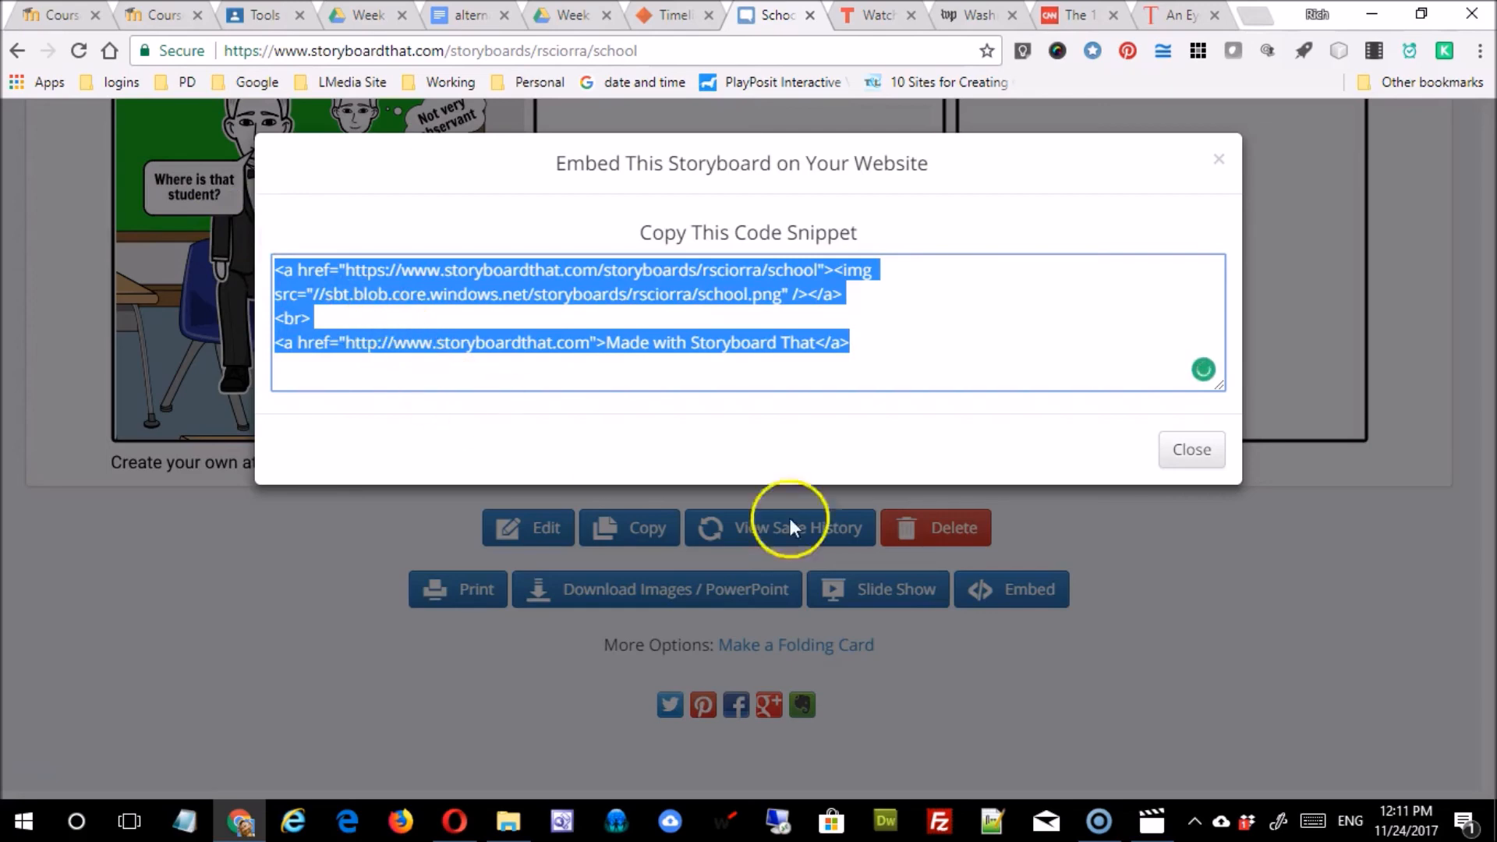
click(1181, 451)
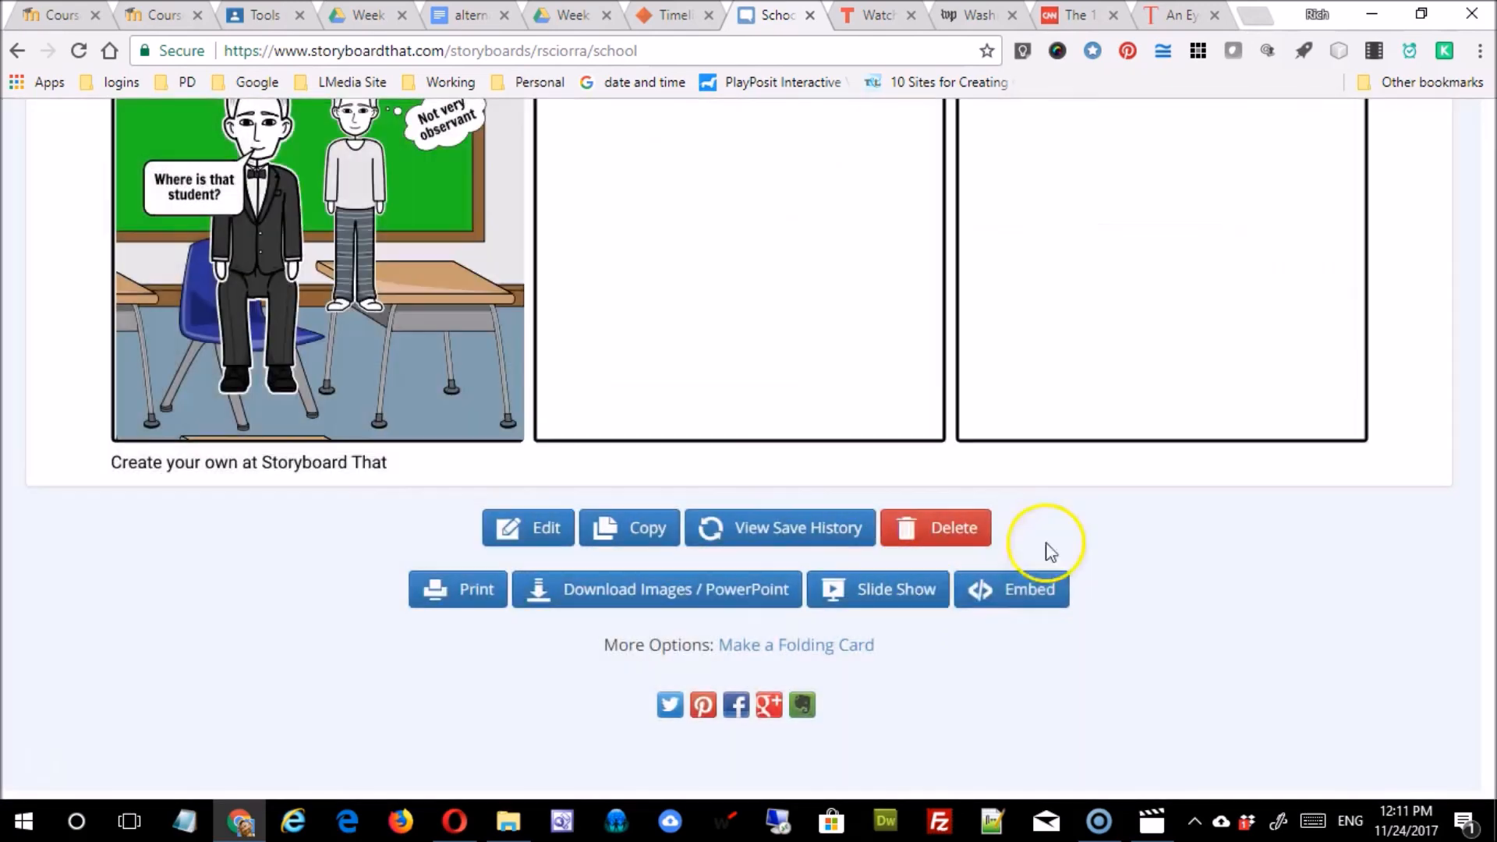
scroll(965, 678, up, 3)
scroll(957, 669, down, 4)
scroll(956, 669, up, 4)
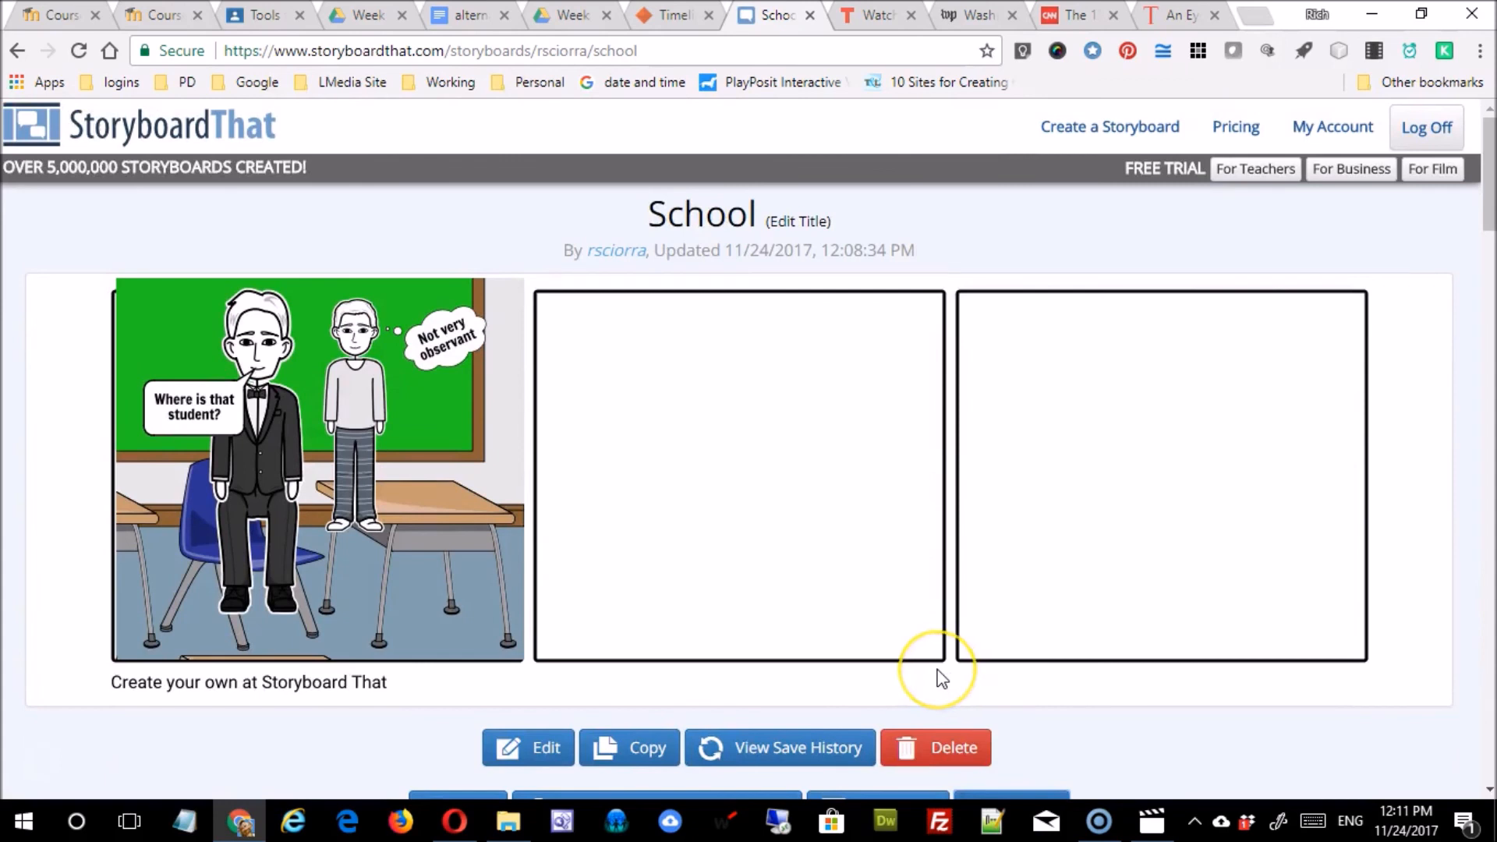